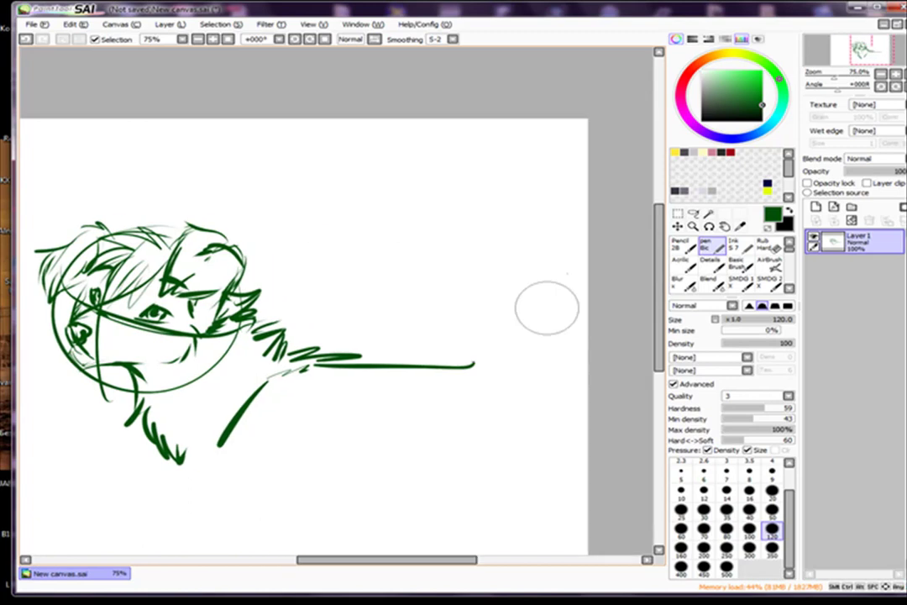
# Rough in the dog's chest, belly, back, hindquarters and raised bushy tail behind the head with loose green strokes.
pyautogui.moveTo(267, 418)
pyautogui.mouseDown()
pyautogui.moveTo(292, 457)
pyautogui.moveTo(476, 432)
pyautogui.mouseUp()
pyautogui.moveTo(294, 457); pyautogui.dragTo(622, 461)
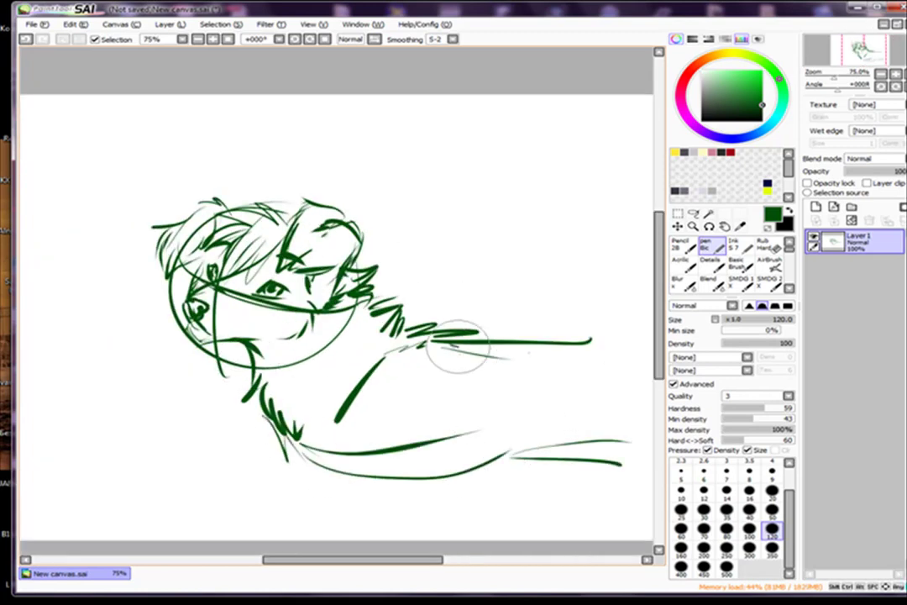
pyautogui.moveTo(394, 331); pyautogui.dragTo(588, 340)
pyautogui.moveTo(470, 306); pyautogui.dragTo(651, 345)
pyautogui.moveTo(491, 230); pyautogui.dragTo(601, 252)
pyautogui.moveTo(504, 303); pyautogui.dragTo(588, 326)
pyautogui.moveTo(470, 252)
pyautogui.mouseDown()
pyautogui.moveTo(605, 272)
pyautogui.moveTo(571, 260)
pyautogui.mouseUp()
pyautogui.moveTo(621, 226); pyautogui.dragTo(474, 340)
pyautogui.moveTo(443, 409); pyautogui.dragTo(430, 435)
pyautogui.moveTo(319, 442); pyautogui.dragTo(559, 406)
pyautogui.moveTo(537, 378); pyautogui.dragTo(607, 364)
# Fade the sketch layer to 15% opacity and add a new layer above it.
pyautogui.hotkey('ctrl', '-')
pyautogui.moveTo(431, 209); pyautogui.dragTo(378, 210)
pyautogui.moveTo(890, 171); pyautogui.dragTo(838, 171)
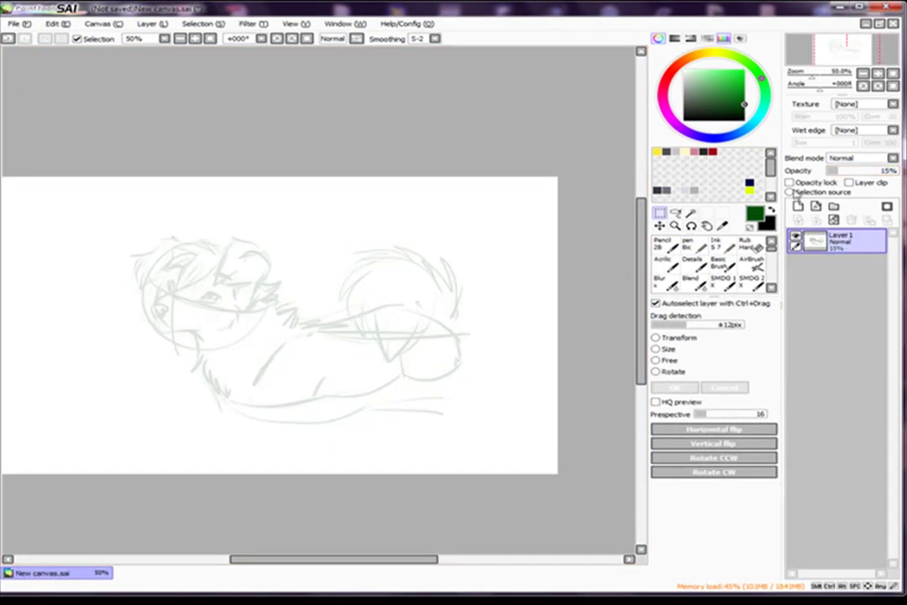
pyautogui.click(797, 205)
pyautogui.click(795, 263)
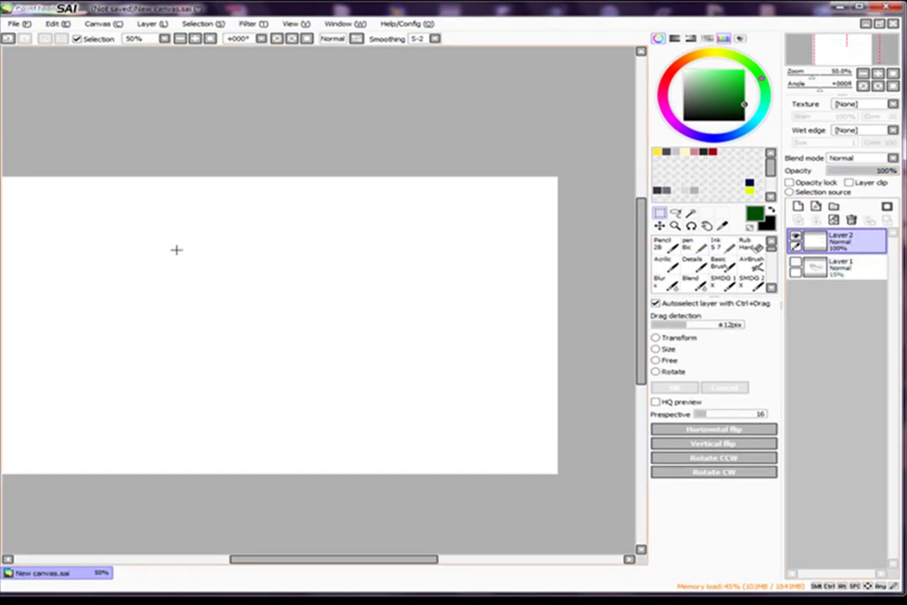
pyautogui.press('n')
pyautogui.moveTo(149, 251); pyautogui.dragTo(194, 320)
pyautogui.moveTo(228, 320); pyautogui.dragTo(251, 295)
pyautogui.moveTo(223, 231); pyautogui.dragTo(261, 269)
pyautogui.press('Delete')
pyautogui.click(796, 267)
# Ink the near eye's outline and iris and a short muzzle-bridge mark in black with a size 9 pen.
pyautogui.hotkey('ctrl', '+')
pyautogui.hotkey('ctrl', '+')
pyautogui.hotkey('ctrl', '+')
pyautogui.click(754, 475)
pyautogui.moveTo(338, 316); pyautogui.dragTo(376, 285)
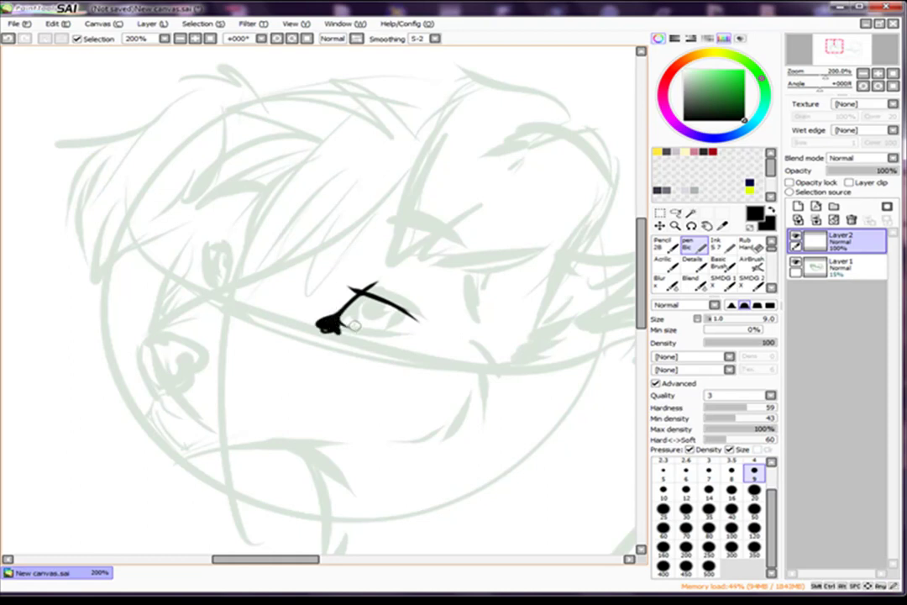
pyautogui.press('e')
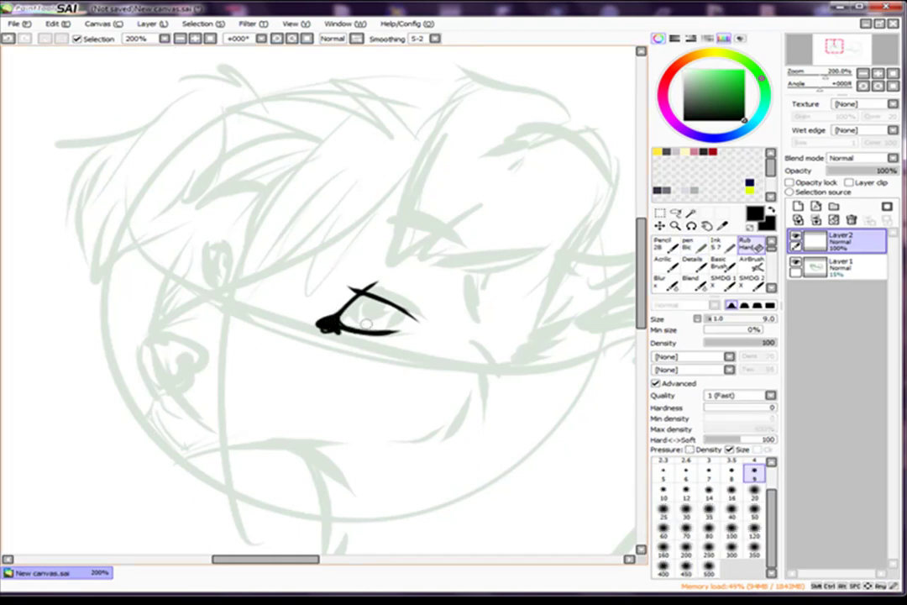
pyautogui.press('n')
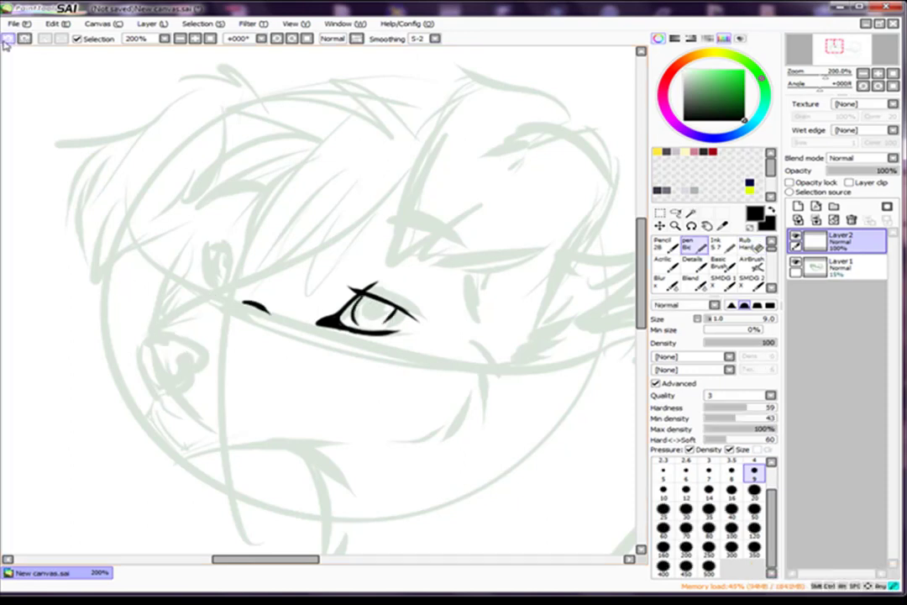
# Ink the nose with its nostril and the thick mouth line below it, cleaning the edges with the eraser.
pyautogui.moveTo(159, 304); pyautogui.dragTo(202, 291)
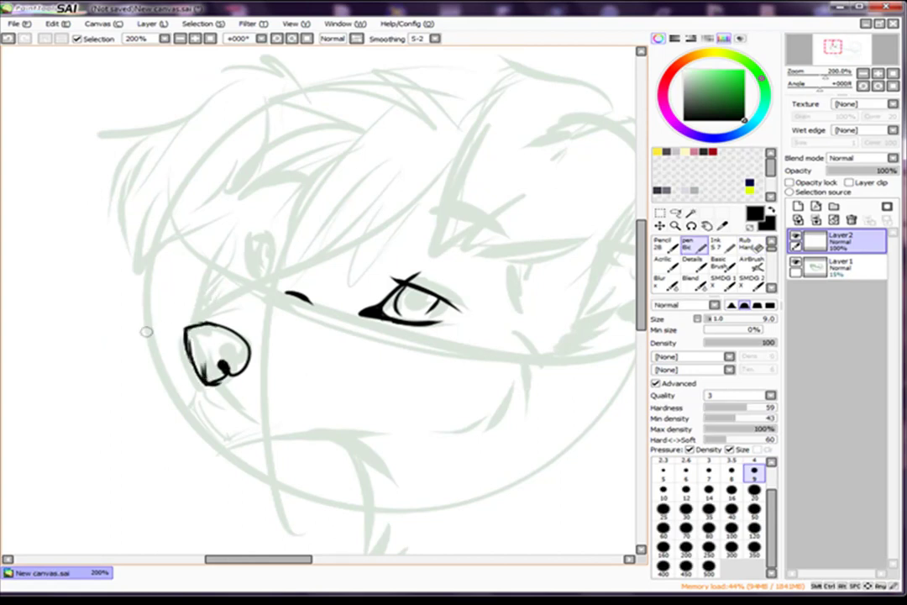
pyautogui.press('e')
pyautogui.press('n')
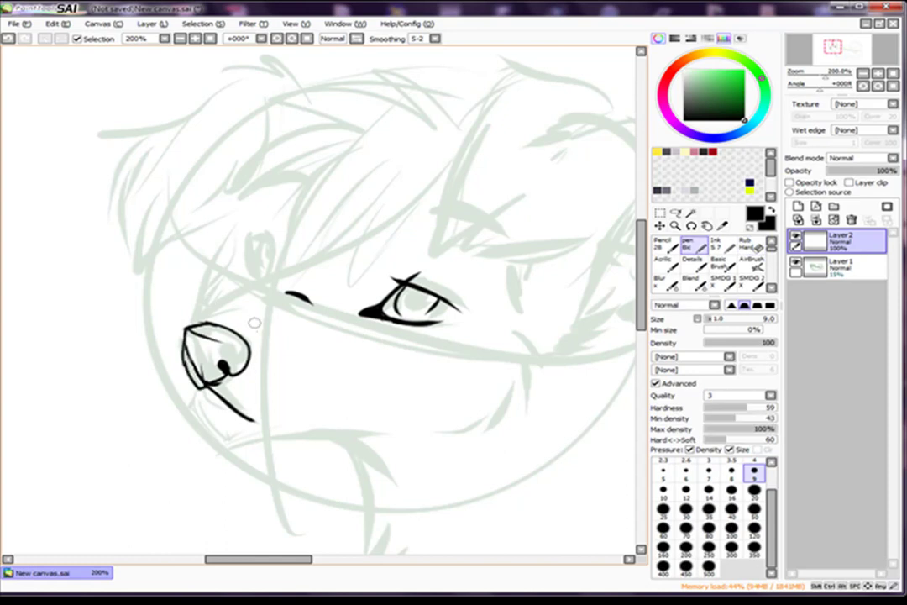
pyautogui.press('e')
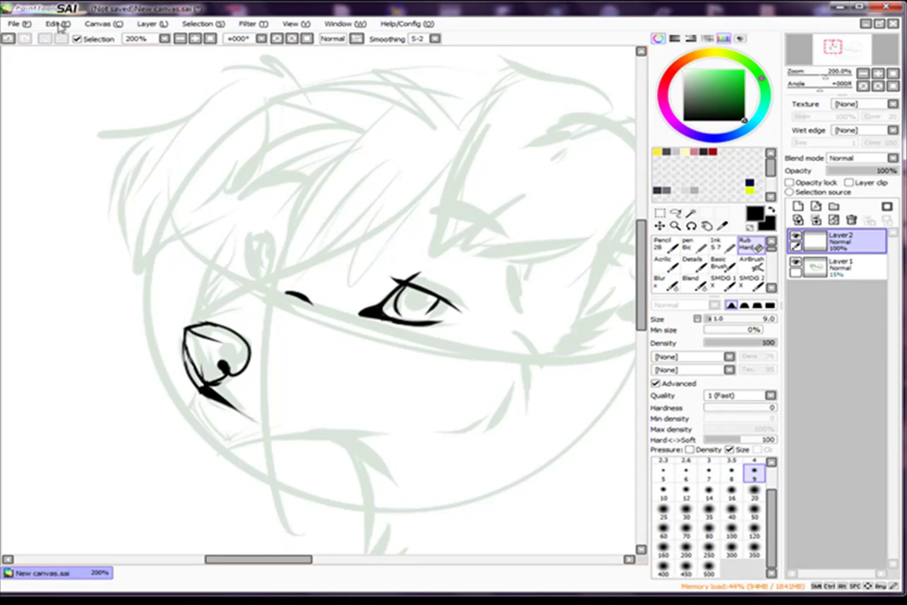
pyautogui.press('n')
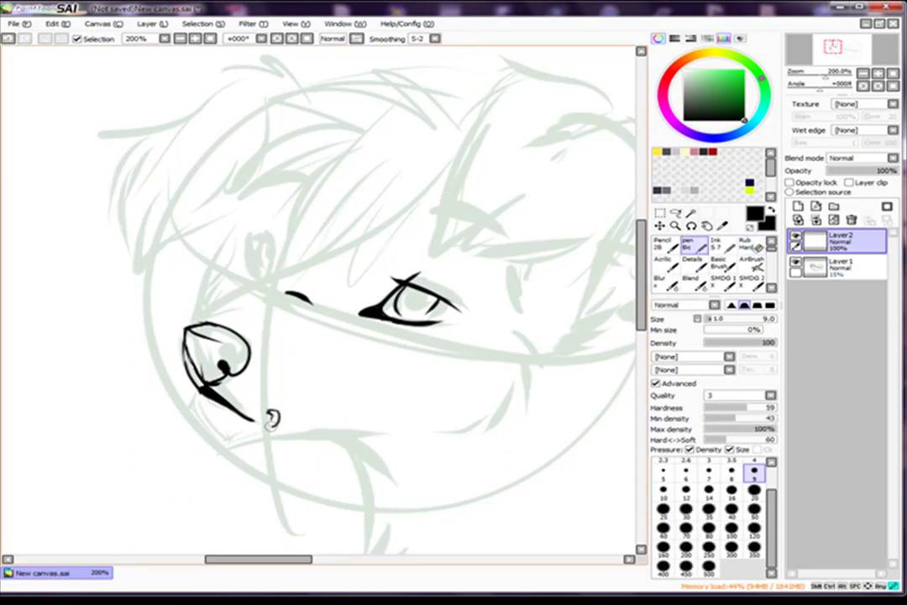
# Ink the pointed chin tuft under the mouth, undoing and redrawing its rough strokes.
pyautogui.press('e')
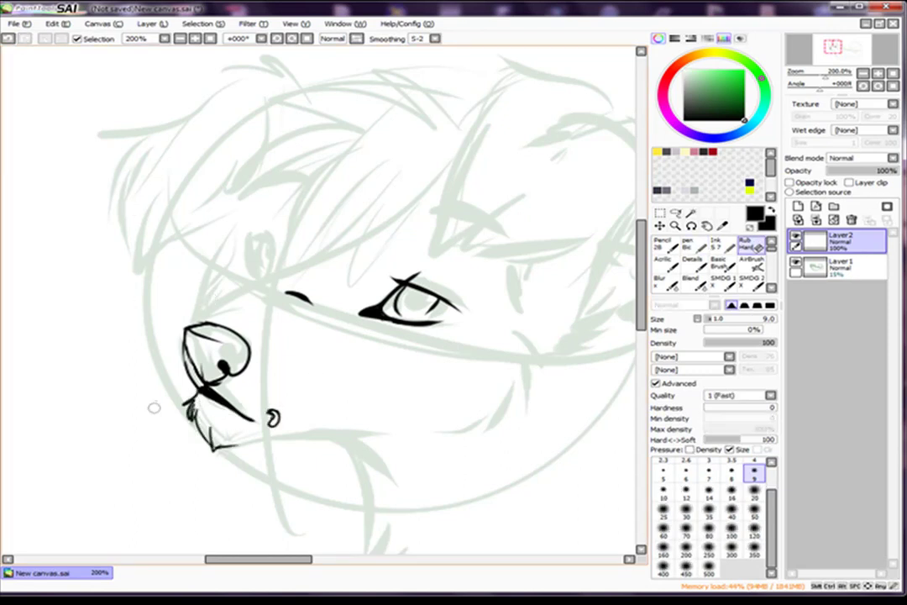
pyautogui.press('n')
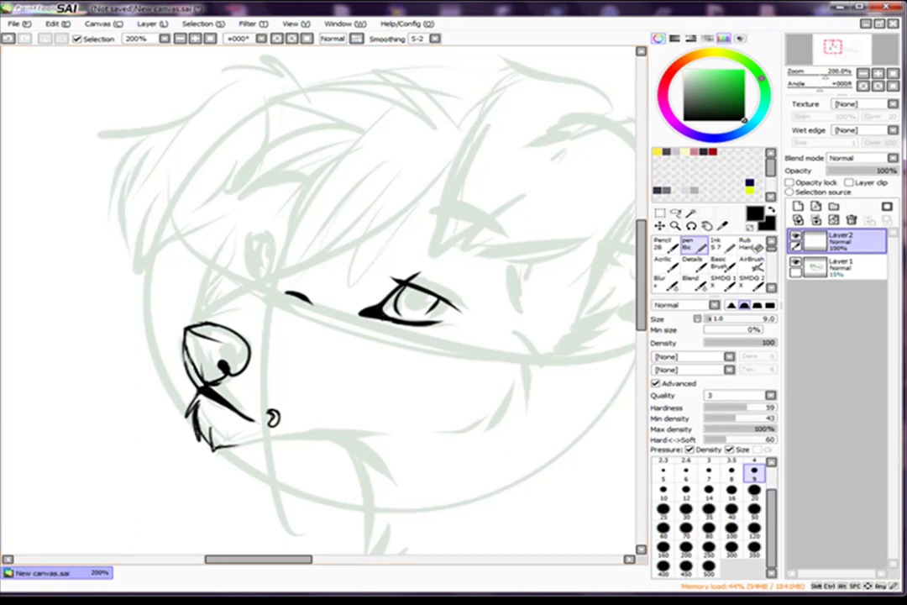
pyautogui.click(8, 38)
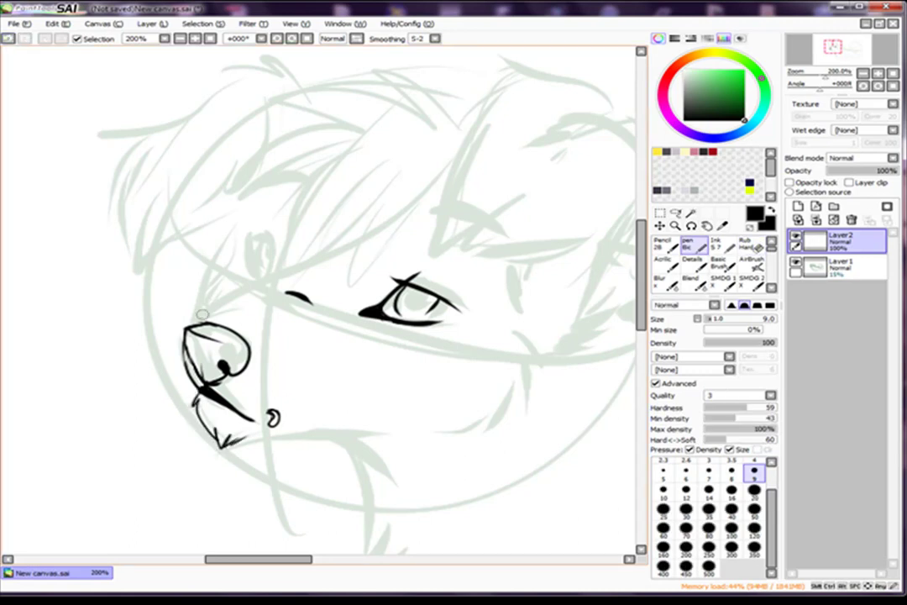
# Ink the narrow far eye with its iris and pupil beside the muzzle bridge.
pyautogui.scroll(3, 217, 285)
pyautogui.moveTo(368, 252)
pyautogui.mouseDown()
pyautogui.moveTo(340, 151)
pyautogui.moveTo(340, 252)
pyautogui.mouseUp()
pyautogui.moveTo(345, 168)
pyautogui.mouseDown()
pyautogui.moveTo(373, 187)
pyautogui.moveTo(363, 210)
pyautogui.mouseUp()
pyautogui.scroll(-2, 351, 330)
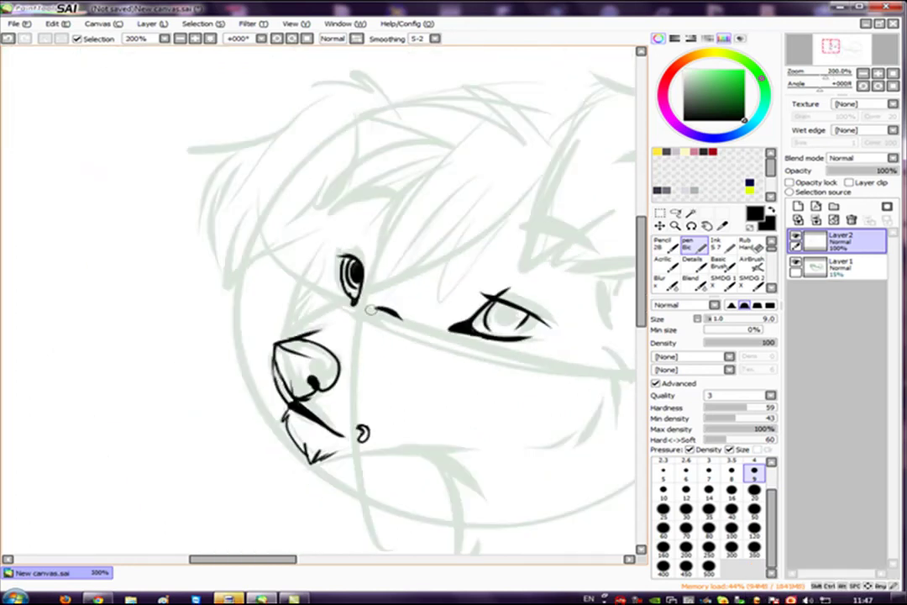
# Fill the near eye's pupil with black, and tidy the far eye's upper lid with the eraser.
pyautogui.scroll(4, 517, 324)
pyautogui.moveTo(487, 302)
pyautogui.mouseDown()
pyautogui.moveTo(465, 354)
pyautogui.moveTo(522, 401)
pyautogui.moveTo(536, 324)
pyautogui.moveTo(476, 374)
pyautogui.mouseUp()
pyautogui.press('e')
pyautogui.scroll(2, 349, 345)
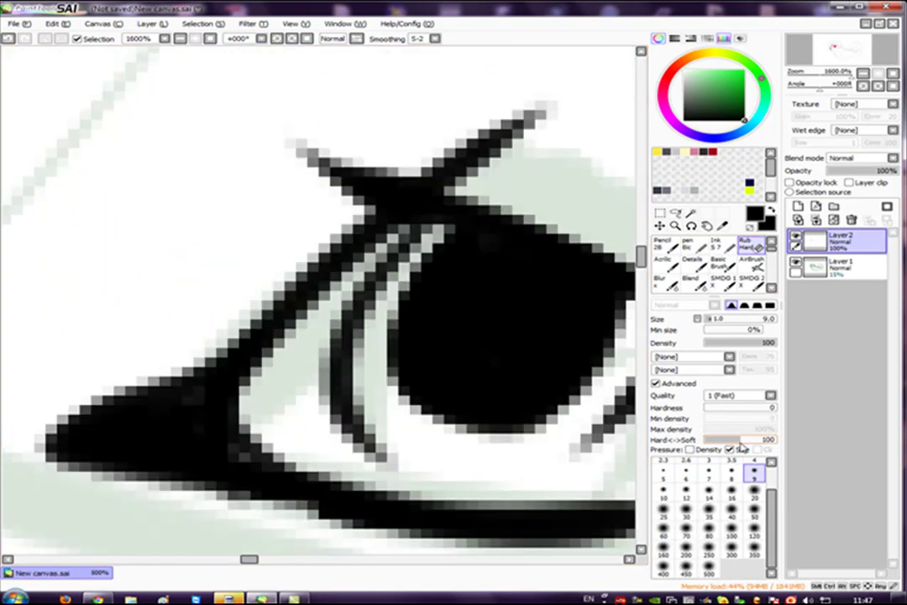
pyautogui.scroll(-2, 403, 319)
pyautogui.moveTo(411, 364); pyautogui.dragTo(494, 297)
pyautogui.press('n')
pyautogui.scroll(-4, 619, 235)
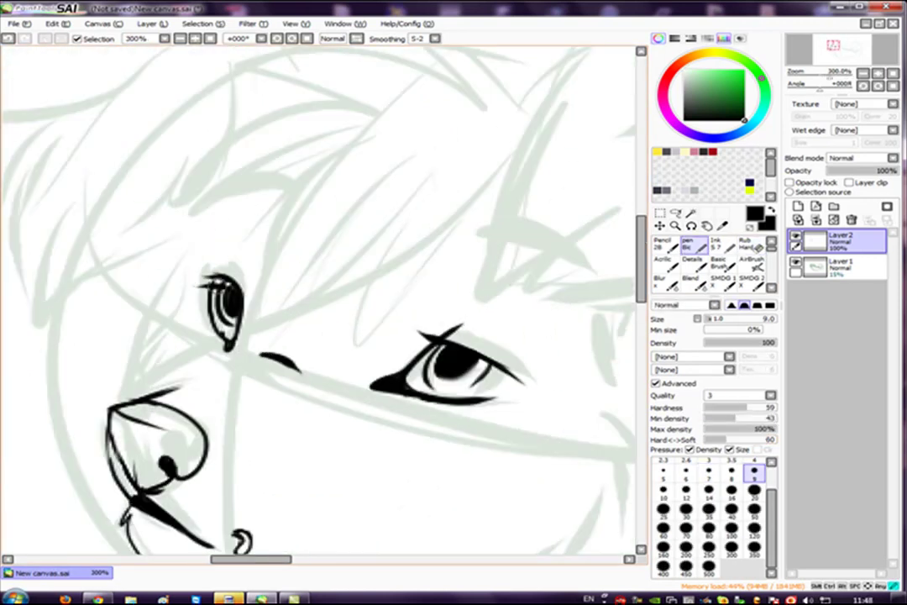
pyautogui.press('e')
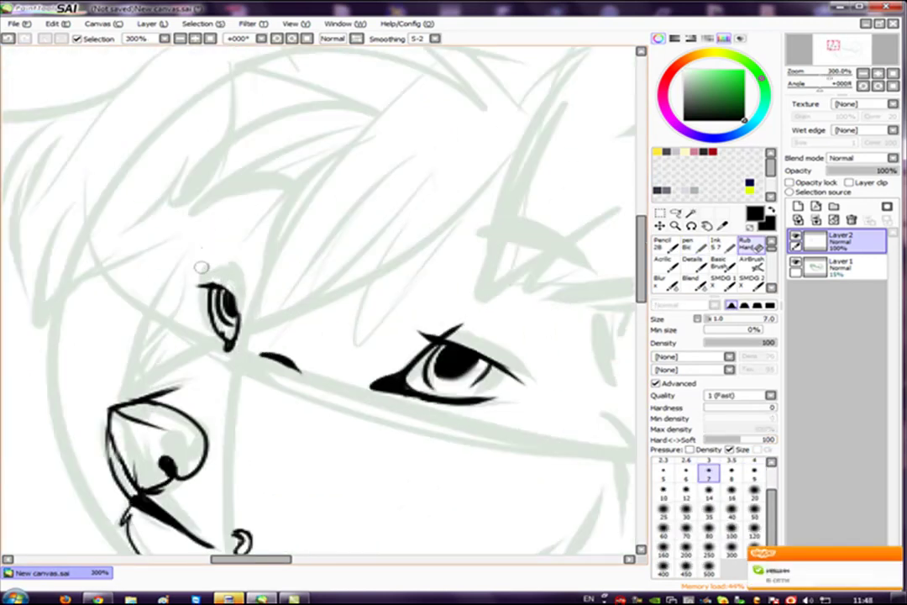
pyautogui.press('n')
# Ink the jagged cheek fur and the lower jaw line running back from the chin.
pyautogui.scroll(-2, 99, 403)
pyautogui.moveTo(468, 310)
pyautogui.mouseDown()
pyautogui.moveTo(485, 340)
pyautogui.moveTo(417, 381)
pyautogui.mouseUp()
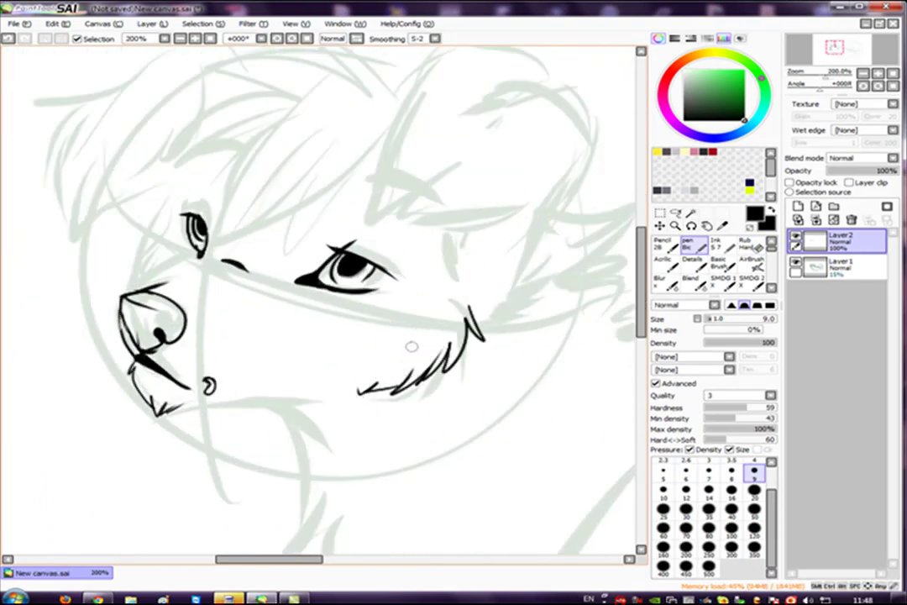
pyautogui.moveTo(823, 91); pyautogui.dragTo(798, 90)
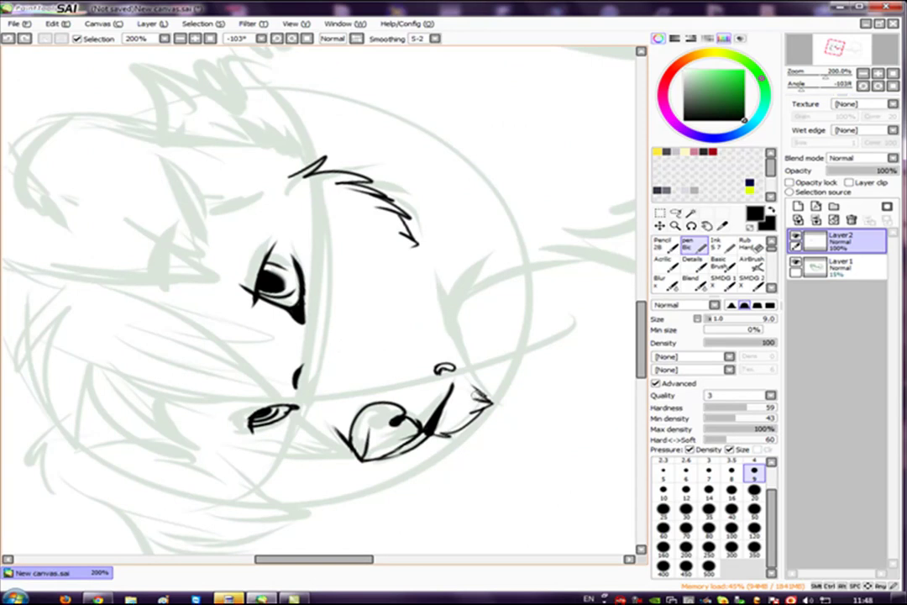
pyautogui.moveTo(453, 290); pyautogui.dragTo(486, 401)
pyautogui.press('e')
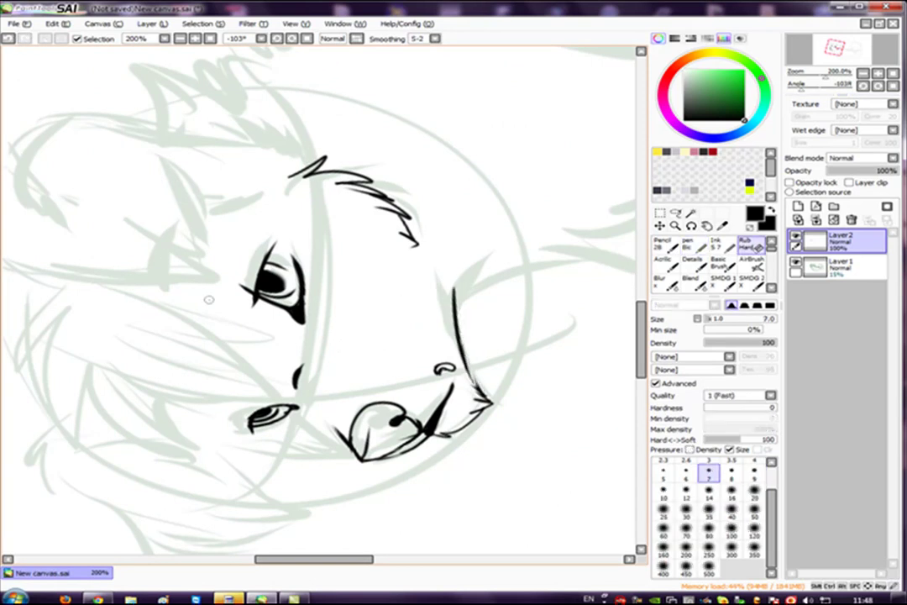
pyautogui.press('n')
pyautogui.press('Home')
# Ink the curved top of the head and a long fringe strand sweeping down across the far eye.
pyautogui.moveTo(466, 228)
pyautogui.mouseDown()
pyautogui.moveTo(392, 191)
pyautogui.moveTo(307, 220)
pyautogui.moveTo(226, 285)
pyautogui.mouseUp()
pyautogui.scroll(-1, 410, 253)
pyautogui.moveTo(410, 253); pyautogui.dragTo(208, 323)
# Erase the far eye beneath the fringe and ink pointed hair strands hanging over the near eye.
pyautogui.press('e')
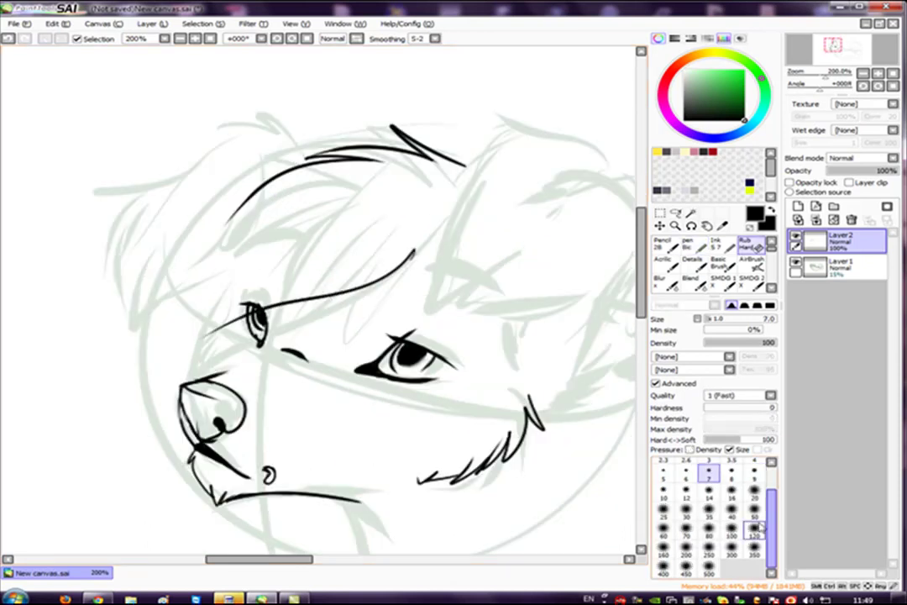
pyautogui.moveTo(385, 259); pyautogui.dragTo(255, 326)
pyautogui.press('n')
pyautogui.hotkey('ctrl', '-')
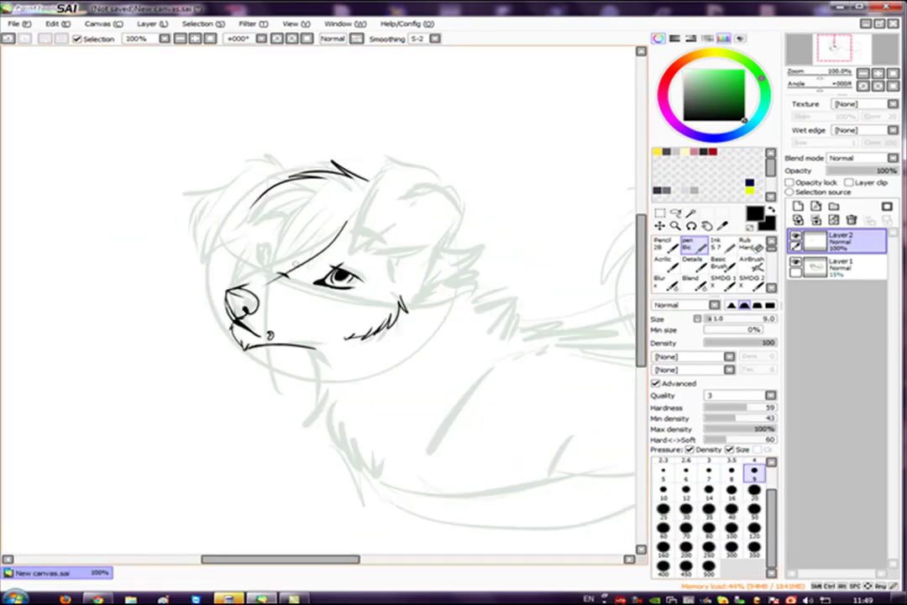
pyautogui.moveTo(341, 225); pyautogui.dragTo(317, 317)
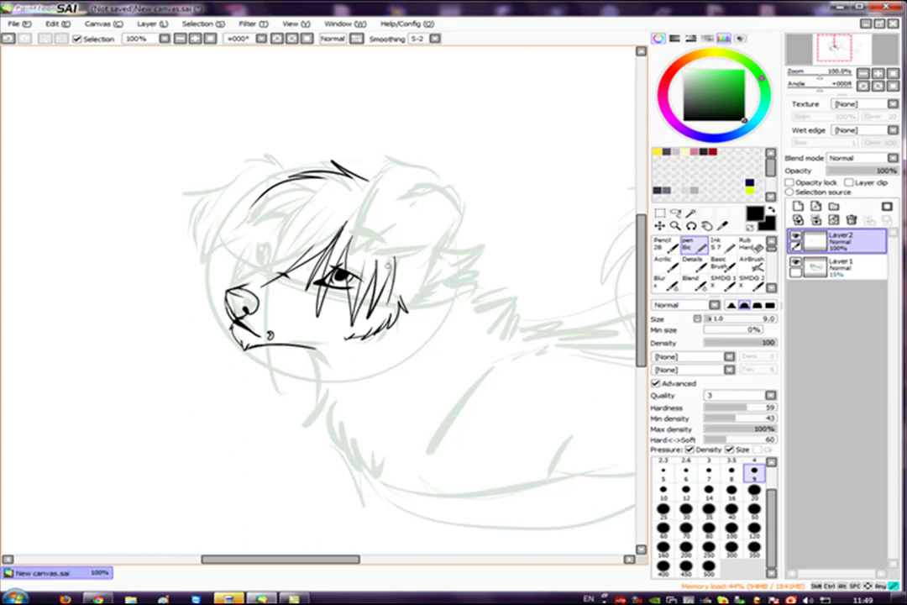
# Ink the folded near ear with its furry outline, inner fold lines and the tufts beneath the flap.
pyautogui.hotkey('ctrl', '+')
pyautogui.hotkey('ctrl', '+')
pyautogui.moveTo(426, 105)
pyautogui.mouseDown()
pyautogui.moveTo(476, 148)
pyautogui.moveTo(369, 143)
pyautogui.mouseUp()
pyautogui.moveTo(363, 139); pyautogui.dragTo(369, 235)
pyautogui.moveTo(502, 346); pyautogui.dragTo(552, 196)
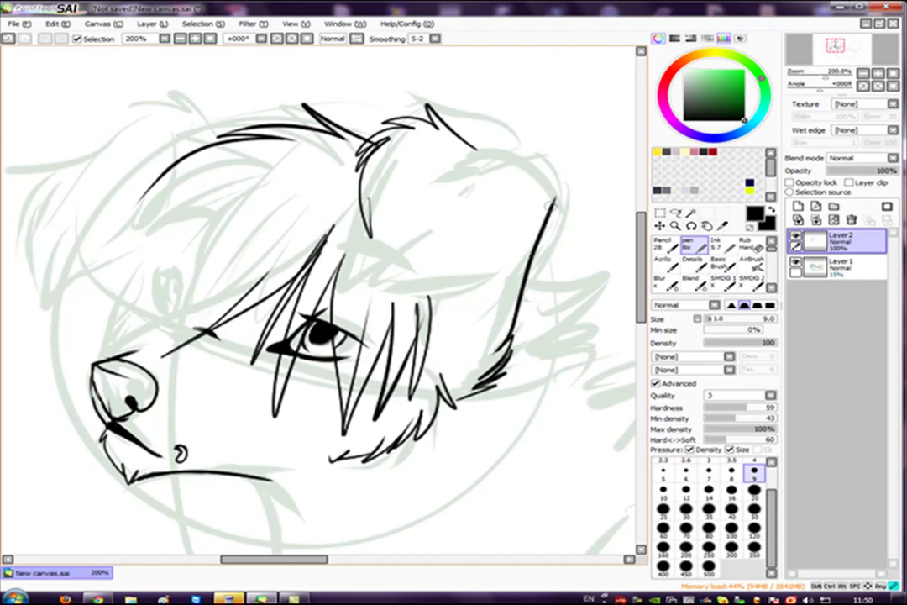
pyautogui.moveTo(360, 138); pyautogui.dragTo(388, 252)
pyautogui.moveTo(445, 181); pyautogui.dragTo(415, 240)
pyautogui.moveTo(504, 168); pyautogui.dragTo(373, 323)
pyautogui.moveTo(456, 346); pyautogui.dragTo(433, 295)
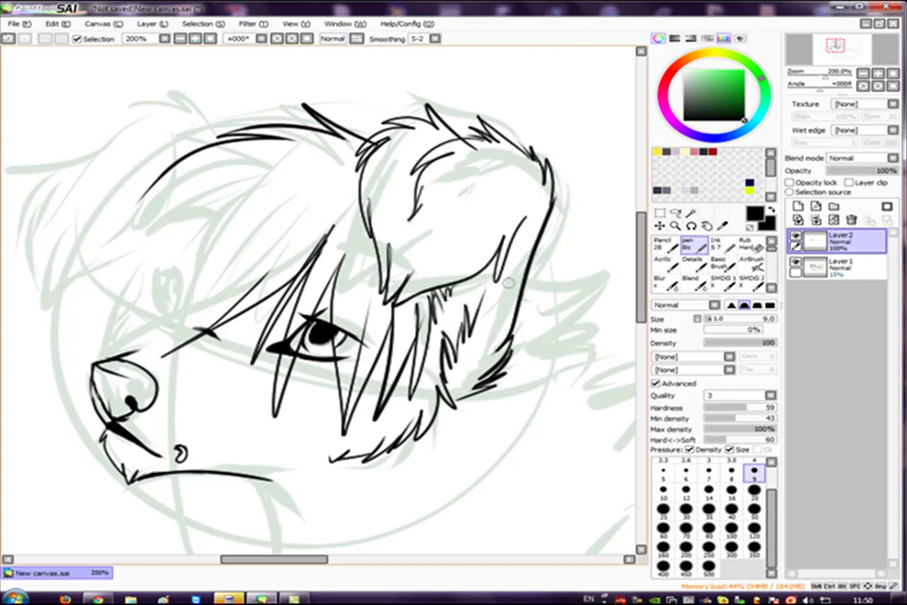
# Clean up the near ear's line overlaps and stray stroke ends with the eraser.
pyautogui.scroll(2, 118, 262)
pyautogui.press('e')
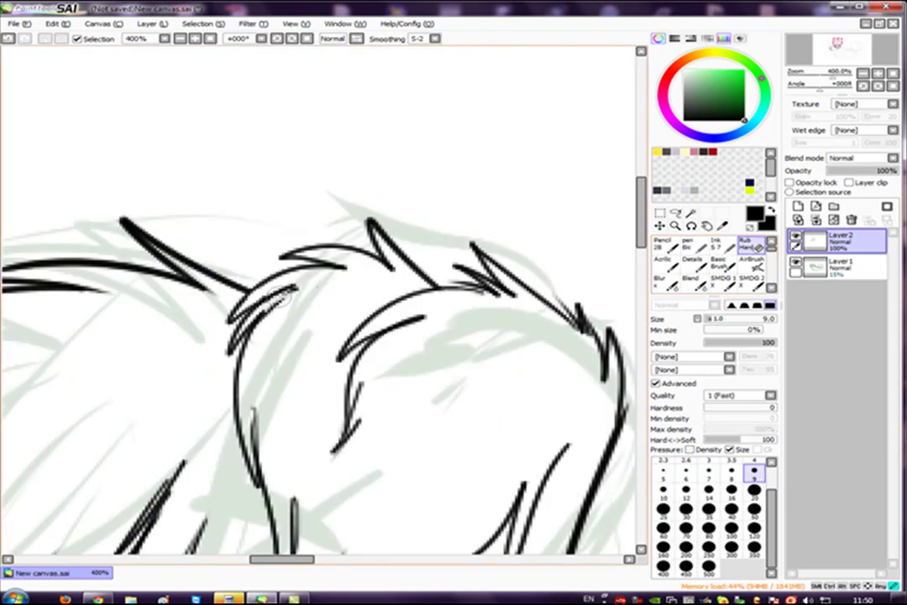
pyautogui.scroll(-3, 273, 306)
pyautogui.scroll(3, 319, 168)
# Ink the folded far ear with its fur tufts and add the piercings on the near ear's edge.
pyautogui.press('n')
pyautogui.moveTo(386, 130)
pyautogui.mouseDown()
pyautogui.moveTo(270, 128)
pyautogui.moveTo(197, 168)
pyautogui.mouseUp()
pyautogui.moveTo(252, 151)
pyautogui.mouseDown()
pyautogui.moveTo(138, 187)
pyautogui.moveTo(105, 256)
pyautogui.mouseUp()
pyautogui.moveTo(105, 256)
pyautogui.mouseDown()
pyautogui.moveTo(147, 370)
pyautogui.moveTo(139, 433)
pyautogui.mouseUp()
pyautogui.moveTo(368, 159)
pyautogui.mouseDown()
pyautogui.moveTo(281, 274)
pyautogui.moveTo(348, 170)
pyautogui.mouseUp()
pyautogui.scroll(3, 282, 275)
pyautogui.press('e')
pyautogui.scroll(-3, 348, 170)
pyautogui.press('n')
# Ink long fringe strands converging on the top of the nose.
pyautogui.scroll(2, 252, 251)
pyautogui.moveTo(209, 242); pyautogui.dragTo(176, 353)
pyautogui.moveTo(252, 258); pyautogui.dragTo(174, 351)
pyautogui.moveTo(328, 264); pyautogui.dragTo(179, 337)
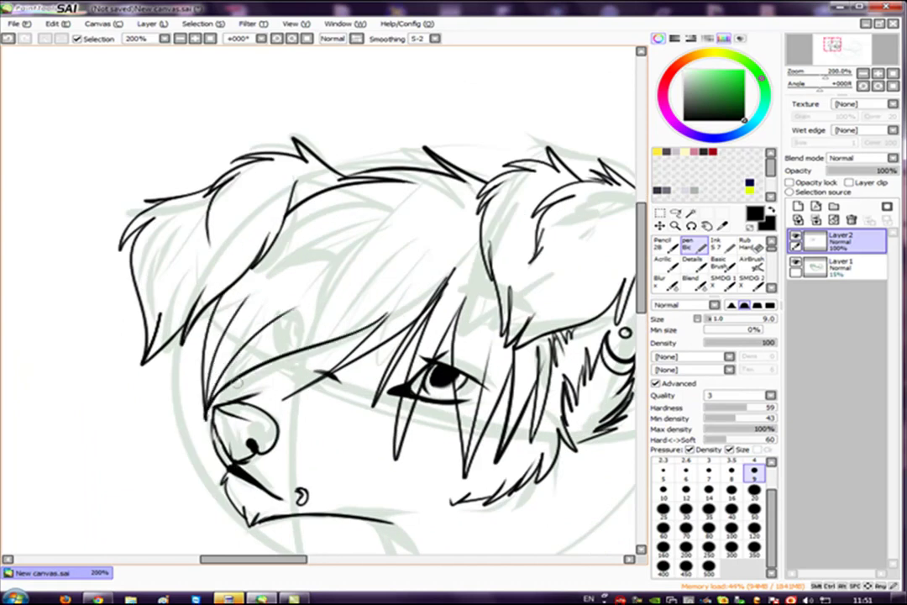
# Ink a thick, curved far eyebrow above the fringe and refine its edges with the eraser.
pyautogui.scroll(2, 321, 265)
pyautogui.moveTo(431, 347); pyautogui.dragTo(267, 391)
pyautogui.scroll(1, 267, 391)
pyautogui.press('e')
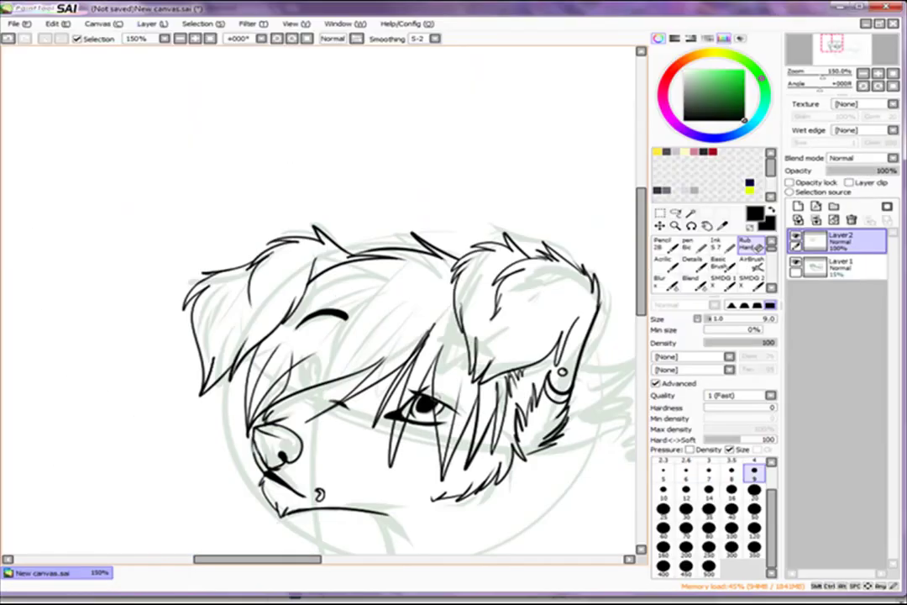
pyautogui.scroll(2, 336, 252)
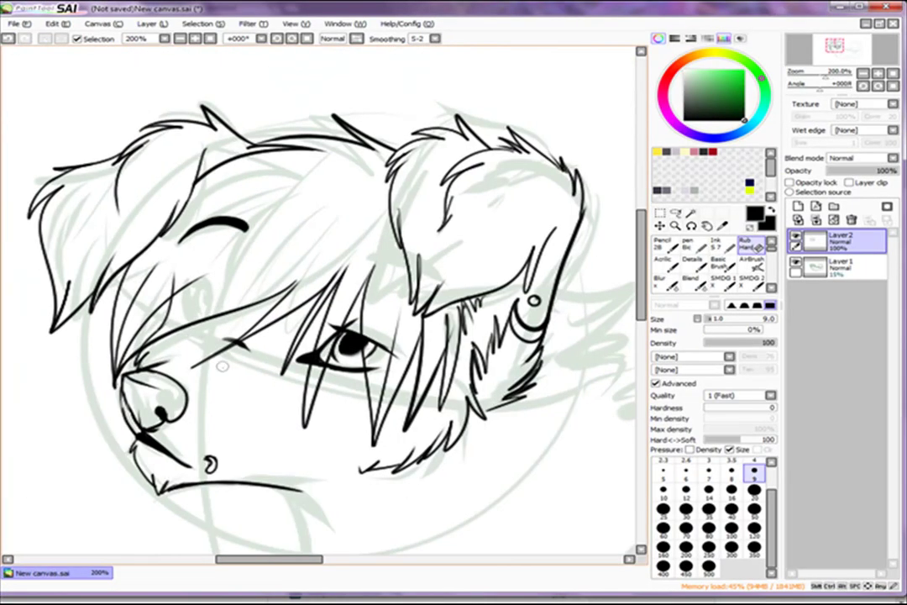
# Ink the thick near eyebrow across the ear's front edge on a new layer and taper its ends with the eraser.
pyautogui.scroll(2, 431, 188)
pyautogui.moveTo(407, 173); pyautogui.dragTo(550, 235)
pyautogui.press('e')
pyautogui.moveTo(504, 210)
pyautogui.mouseDown()
pyautogui.moveTo(334, 198)
pyautogui.moveTo(512, 243)
pyautogui.mouseUp()
pyautogui.scroll(-2, 371, 198)
pyautogui.scroll(2, 371, 198)
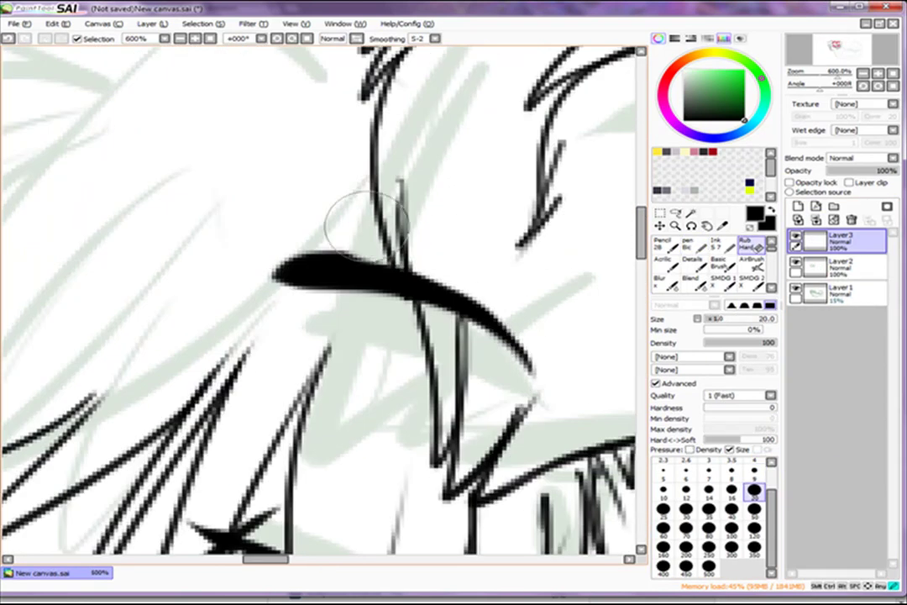
# Select the near eyebrow and adjust its placement with a transform.
pyautogui.scroll(-2, 339, 313)
pyautogui.press('m')
pyautogui.moveTo(334, 172); pyautogui.dragTo(466, 385)
pyautogui.hotkey('ctrl', 't')
pyautogui.press('Return')
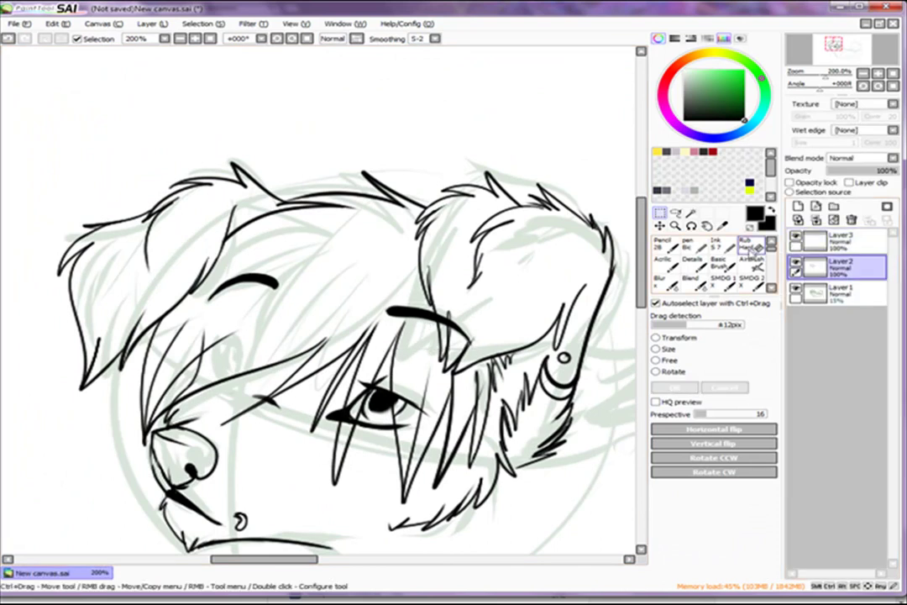
# Erase the front edge of the near ear on the line art layer using a size 50 eraser.
pyautogui.scroll(2, 361, 263)
pyautogui.press('e')
pyautogui.scroll(-1, 348, 143)
pyautogui.scroll(-3, 348, 143)
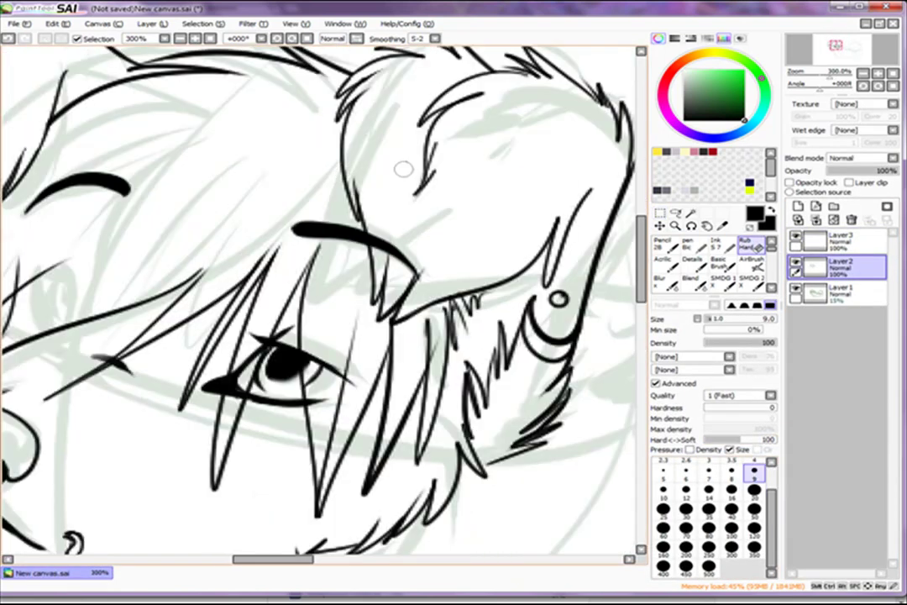
pyautogui.scroll(1, 478, 307)
pyautogui.click(753, 508)
pyautogui.moveTo(277, 126)
pyautogui.mouseDown()
pyautogui.moveTo(273, 189)
pyautogui.moveTo(298, 252)
pyautogui.mouseUp()
# Redraw the near ear's front edge and tip with the size 9 pen and erase the excess.
pyautogui.click(687, 245)
pyautogui.click(753, 472)
pyautogui.moveTo(304, 137)
pyautogui.mouseDown()
pyautogui.moveTo(278, 210)
pyautogui.moveTo(279, 286)
pyautogui.mouseUp()
pyautogui.click(6, 40)
pyautogui.moveTo(301, 137)
pyautogui.mouseDown()
pyautogui.moveTo(287, 193)
pyautogui.moveTo(292, 239)
pyautogui.mouseUp()
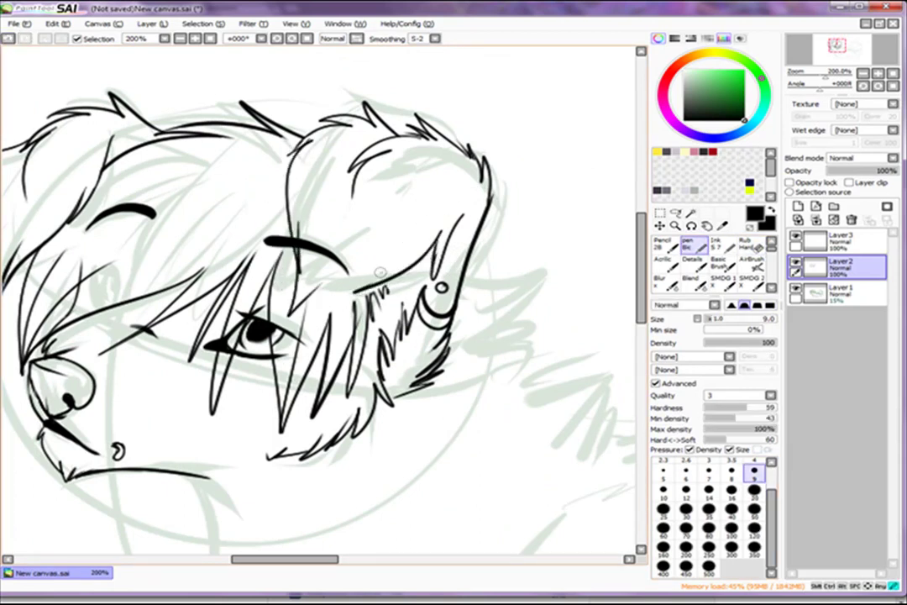
pyautogui.press('e')
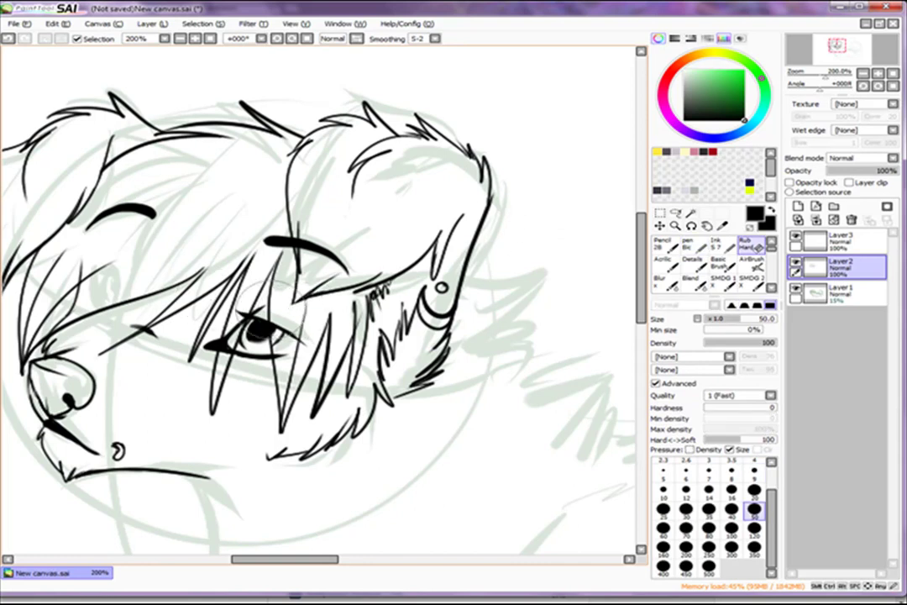
# Ink the spiky fur along the back of the neck, from behind the near ear to the shoulders.
pyautogui.scroll(-3, 304, 245)
pyautogui.press('n')
pyautogui.hscroll(3, 319, 285)
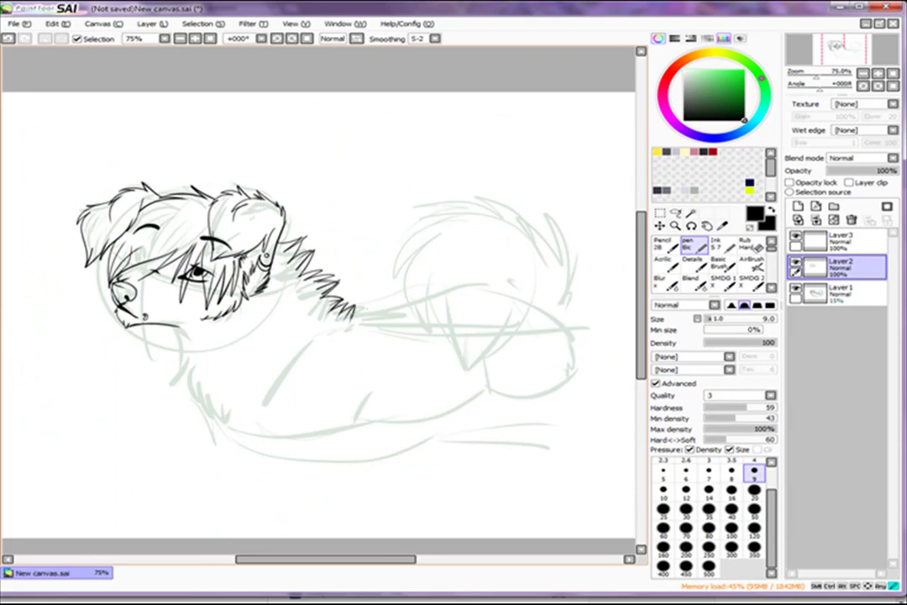
# Clean up the spiky fur behind the near ear with the eraser reduced to size 20.
pyautogui.scroll(4, 246, 240)
pyautogui.press('e')
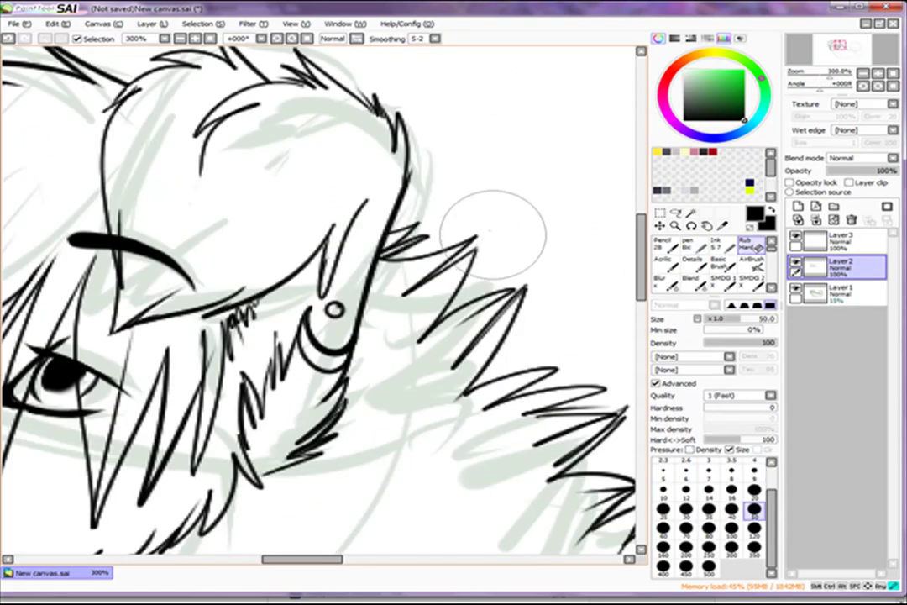
pyautogui.scroll(-3, 485, 233)
pyautogui.hscroll(3, 485, 233)
pyautogui.press('[')
pyautogui.press('[')
pyautogui.press('[')
pyautogui.press('[')
pyautogui.press('[')
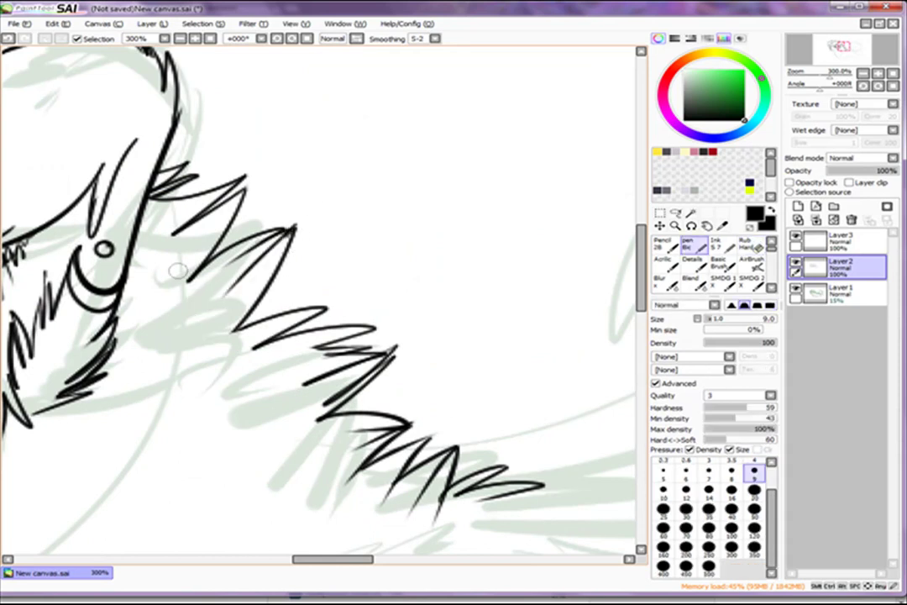
# Ink the neck and shoulder fur tufts, chest outline and leg contours with the size 9 pen, and activate Layer3.
pyautogui.scroll(-2, 318, 208)
pyautogui.press('n')
pyautogui.scroll(-3, 306, 406)
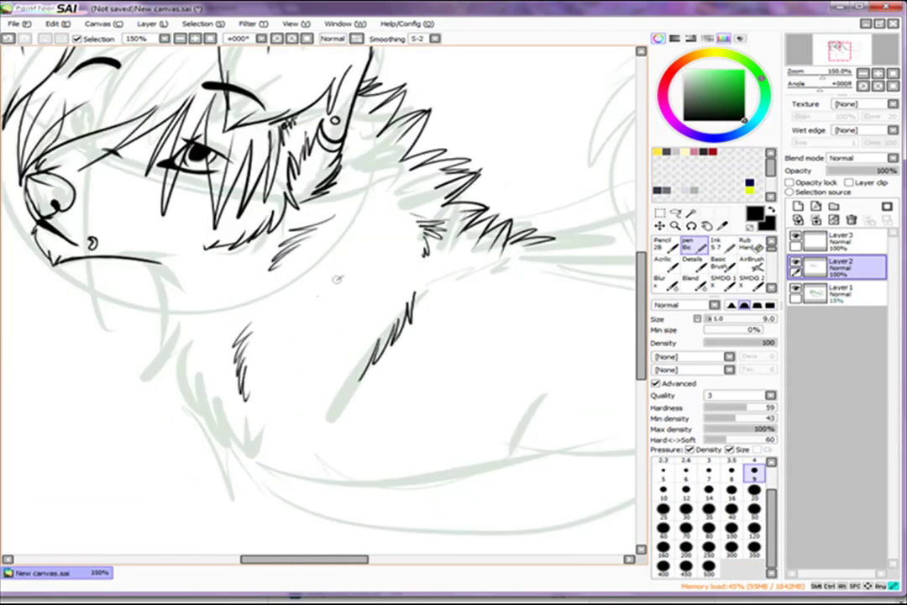
pyautogui.moveTo(210, 412); pyautogui.dragTo(248, 477)
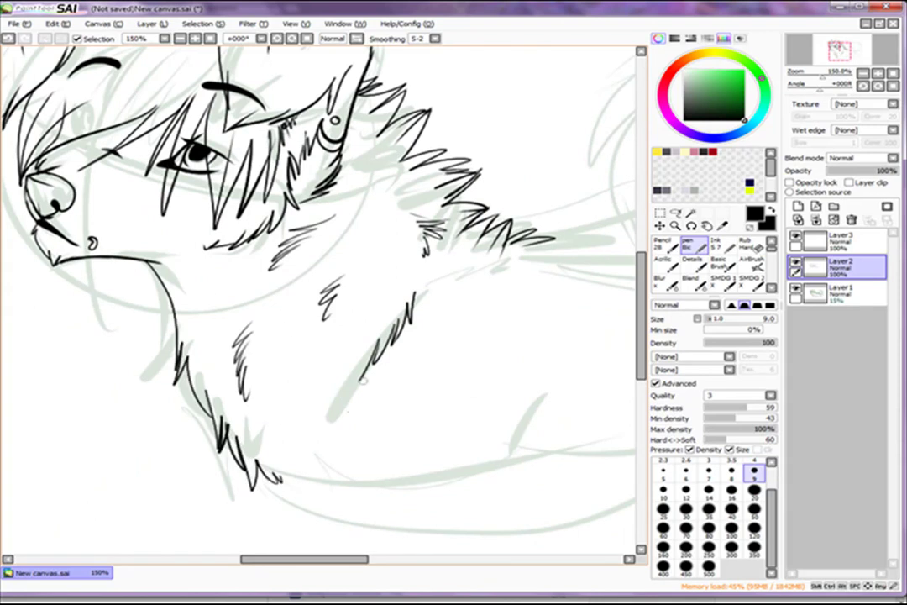
pyautogui.moveTo(356, 382); pyautogui.dragTo(330, 473)
pyautogui.scroll(-2, 528, 428)
pyautogui.scroll(2, 319, 304)
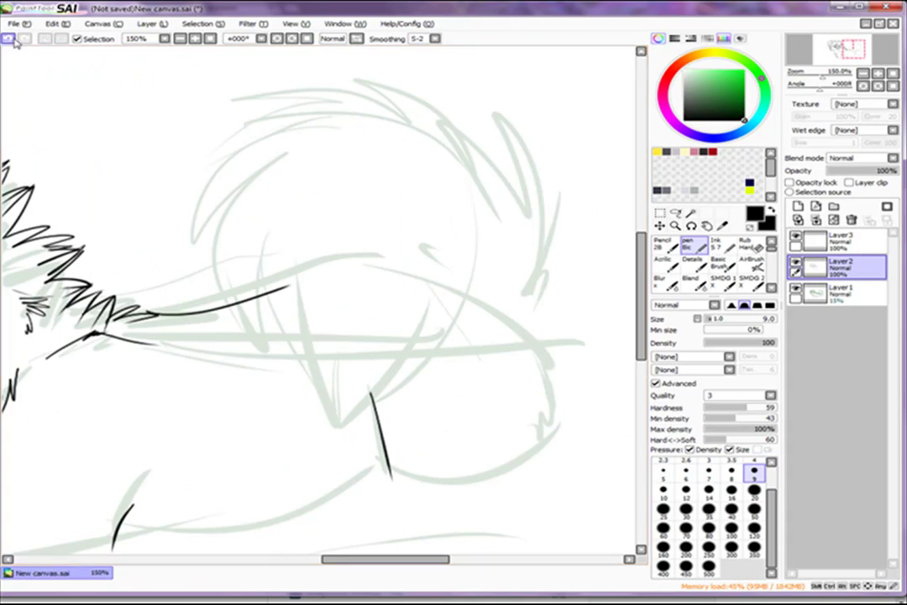
pyautogui.click(836, 241)
# Try inking the curled tail's outline down to its pointed tip on Layer3 and clear the strokes.
pyautogui.scroll(-1, 277, 201)
pyautogui.moveTo(315, 164); pyautogui.dragTo(244, 244)
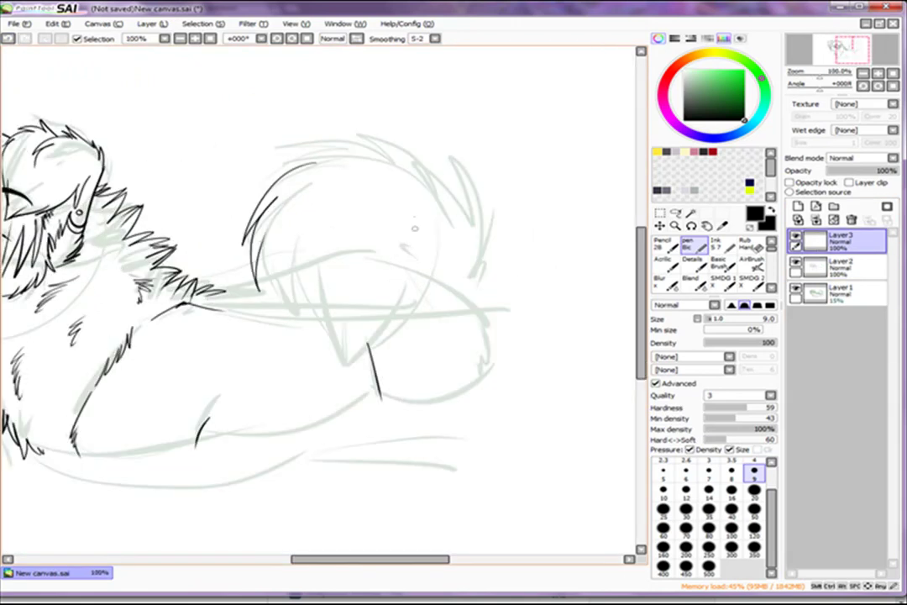
pyautogui.moveTo(220, 198); pyautogui.dragTo(269, 285)
pyautogui.moveTo(253, 249); pyautogui.dragTo(290, 314)
pyautogui.moveTo(326, 242); pyautogui.dragTo(295, 316)
pyautogui.scroll(1, 252, 252)
pyautogui.hotkey('ctrl', 'z')
pyautogui.hotkey('ctrl', 'z')
pyautogui.hotkey('ctrl', 'z')
pyautogui.moveTo(225, 225); pyautogui.dragTo(243, 336)
pyautogui.moveTo(437, 298); pyautogui.dragTo(330, 429)
pyautogui.moveTo(239, 285); pyautogui.dragTo(326, 439)
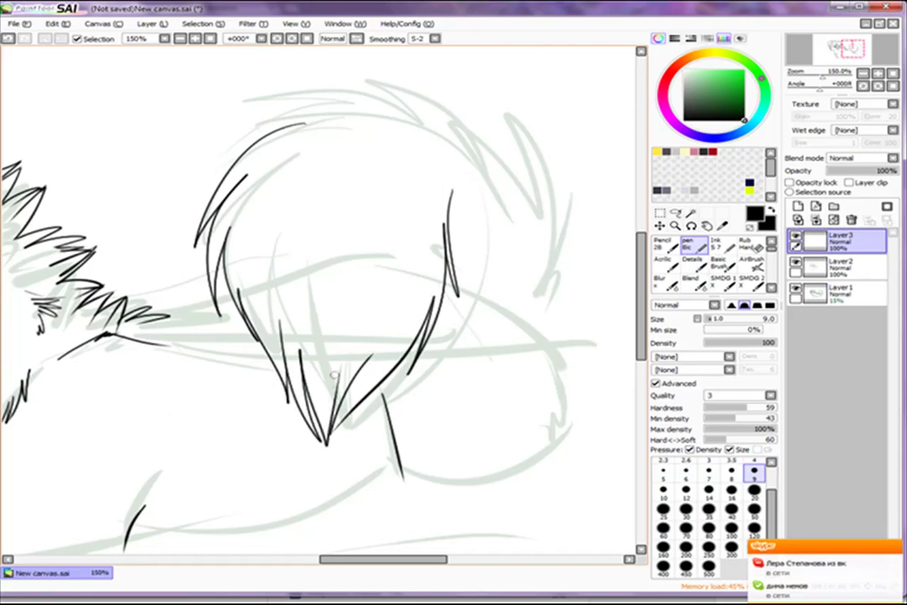
pyautogui.press('e')
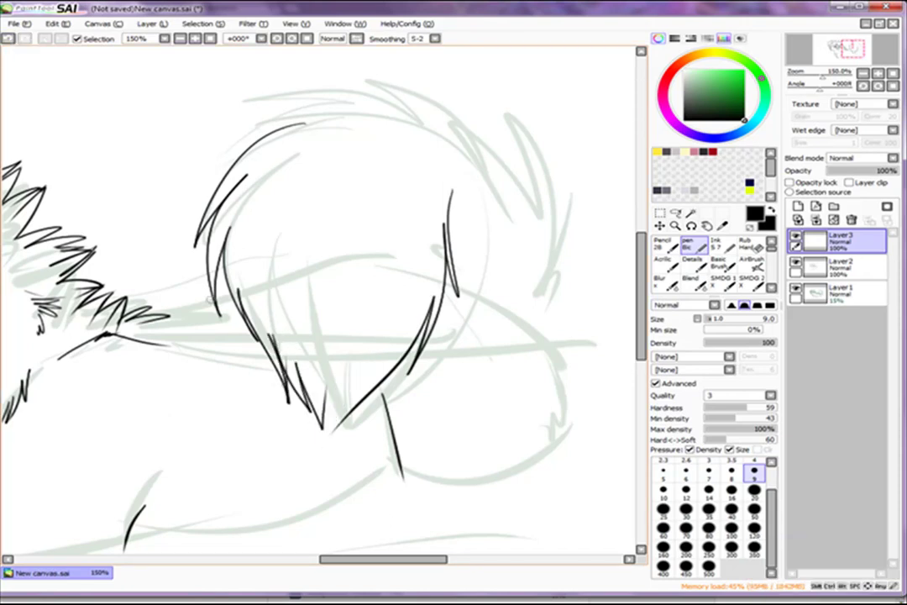
pyautogui.press('Delete')
# Ink the furry curve of the rump and the back line from neck to tail with the size 14 pen.
pyautogui.press('n')
pyautogui.moveTo(481, 300); pyautogui.dragTo(566, 375)
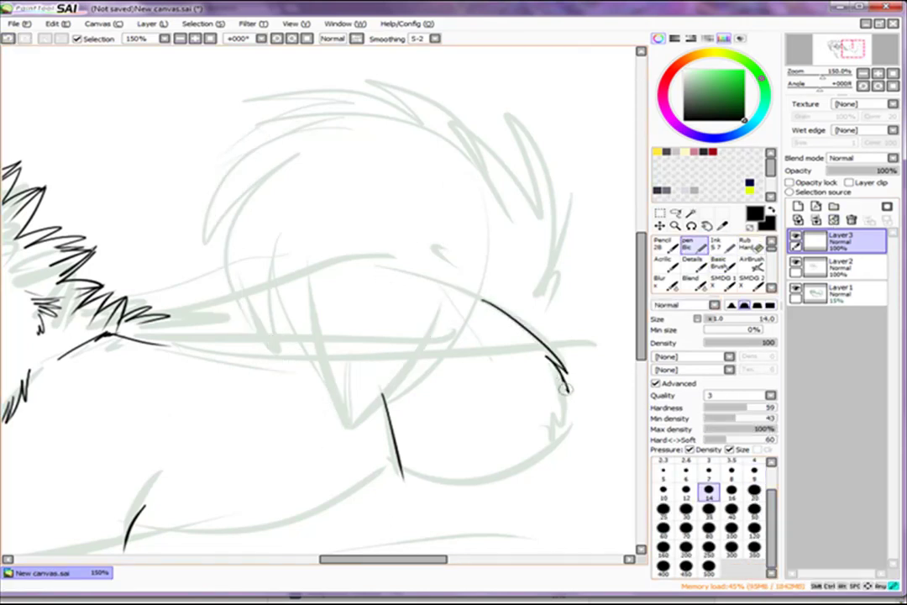
pyautogui.moveTo(139, 322); pyautogui.dragTo(261, 304)
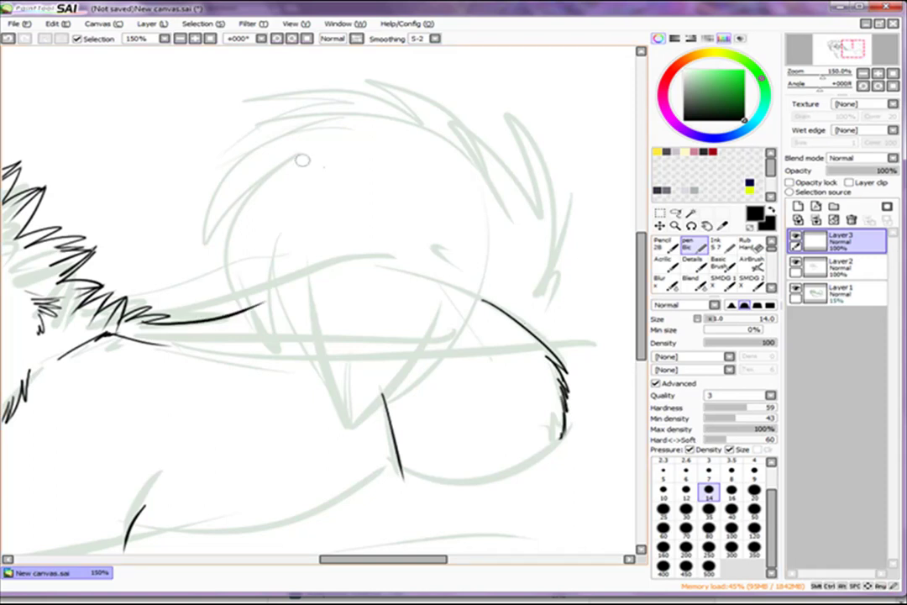
# Ink the tail's furry outer edge, undo its upper strokes, and redraw the top and rounded body down to the pointed tip.
pyautogui.moveTo(539, 331); pyautogui.dragTo(573, 290)
pyautogui.moveTo(579, 199)
pyautogui.mouseDown()
pyautogui.moveTo(542, 126)
pyautogui.moveTo(466, 71)
pyautogui.moveTo(290, 134)
pyautogui.moveTo(297, 178)
pyautogui.mouseUp()
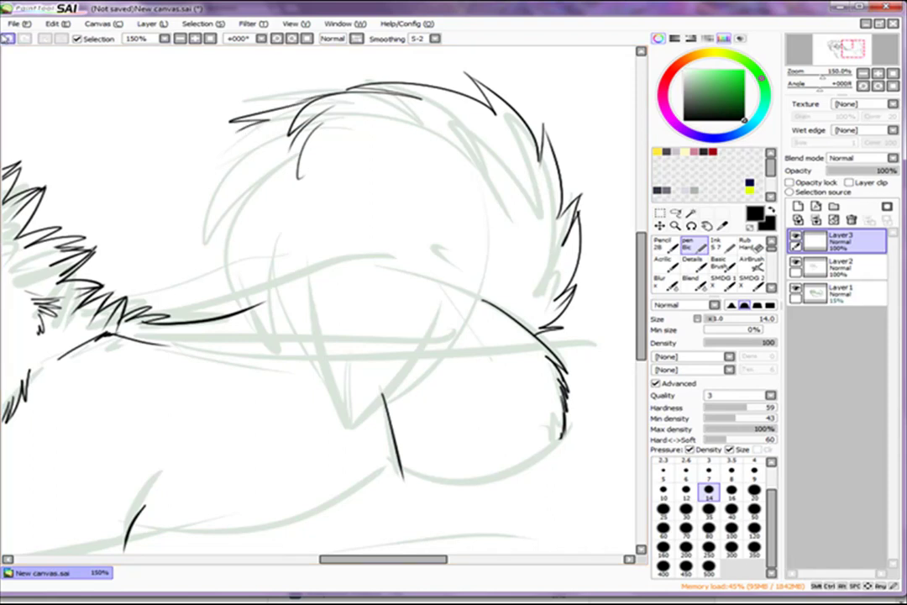
pyautogui.hotkey('ctrl', 'z')
pyautogui.hotkey('ctrl', 'z')
pyautogui.hotkey('ctrl', 'z')
pyautogui.moveTo(401, 109); pyautogui.dragTo(502, 134)
pyautogui.moveTo(334, 168); pyautogui.dragTo(405, 111)
pyautogui.moveTo(401, 109)
pyautogui.mouseDown()
pyautogui.moveTo(299, 123)
pyautogui.moveTo(234, 197)
pyautogui.moveTo(267, 332)
pyautogui.mouseUp()
pyautogui.moveTo(480, 189)
pyautogui.mouseDown()
pyautogui.moveTo(489, 319)
pyautogui.moveTo(348, 424)
pyautogui.mouseUp()
pyautogui.moveTo(267, 332); pyautogui.dragTo(348, 424)
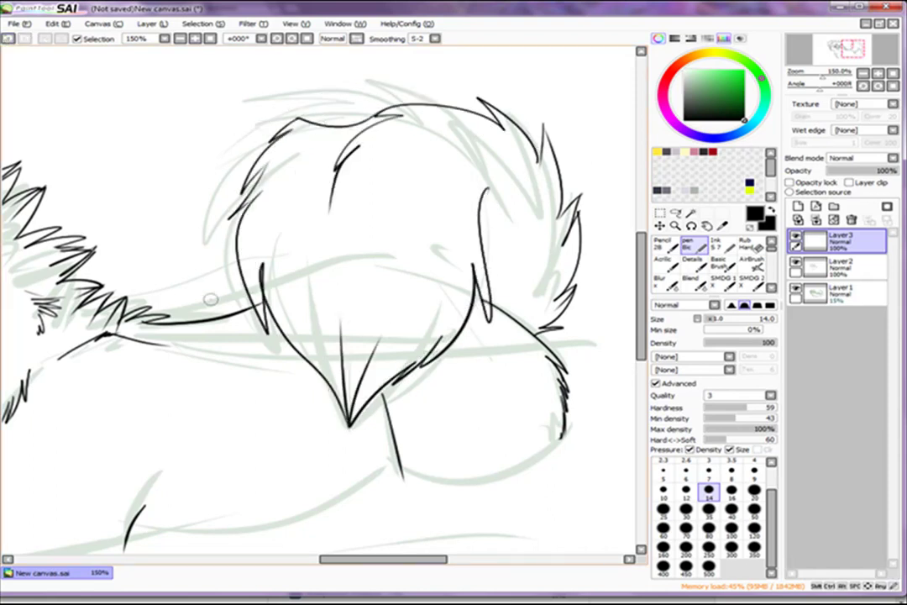
# Rework the curve across the tail's top with the size 20 eraser and undo the reworked strokes.
pyautogui.scroll(4, 210, 298)
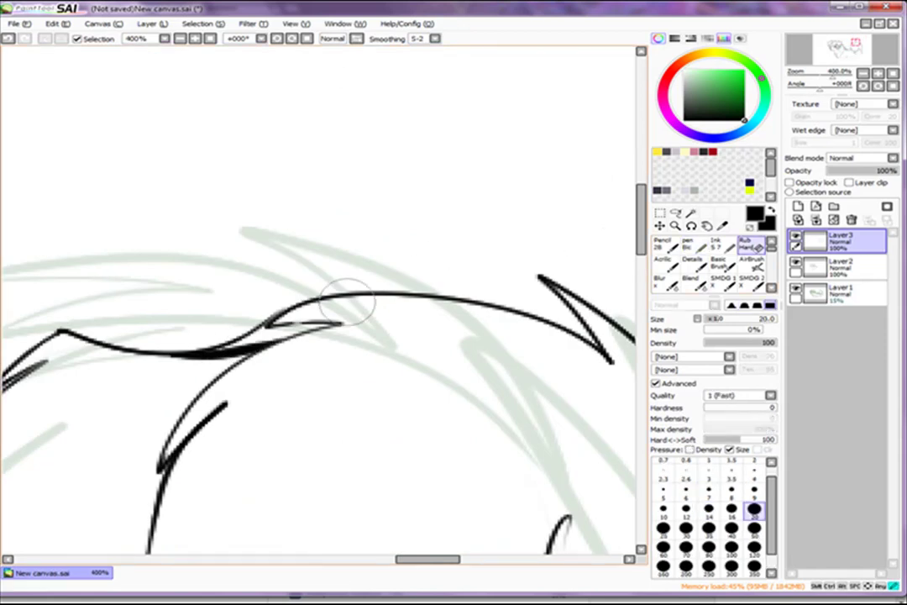
pyautogui.hotkey('ctrl', 'z')
pyautogui.hotkey('ctrl', 'z')
pyautogui.scroll(-6, 354, 290)
pyautogui.scroll(5, 208, 310)
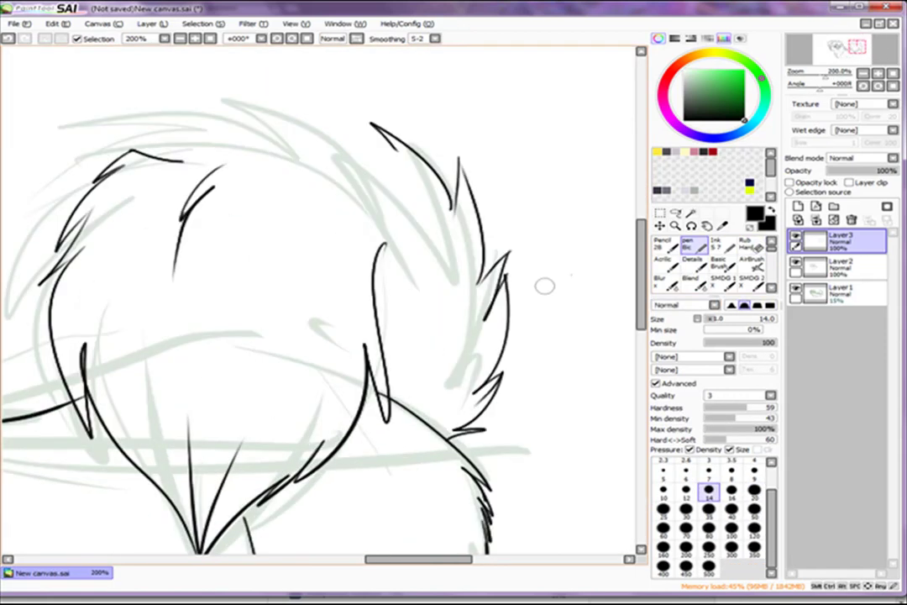
# Erase the tail's furry outer edge and the inner contour on its rump side with the size 20 eraser.
pyautogui.press('e')
pyautogui.scroll(-2, 359, 308)
pyautogui.press('n')
pyautogui.scroll(-1, 369, 319)
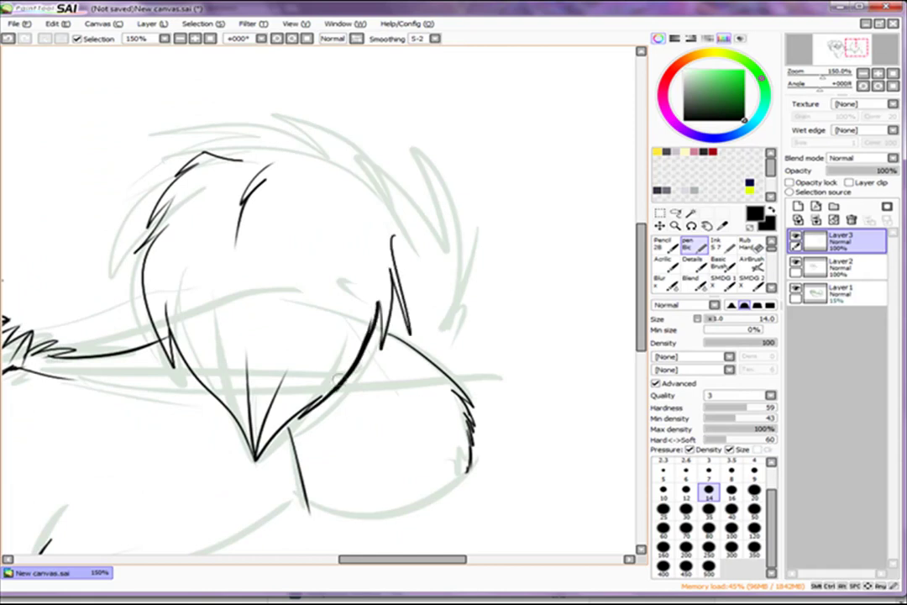
pyautogui.press('e')
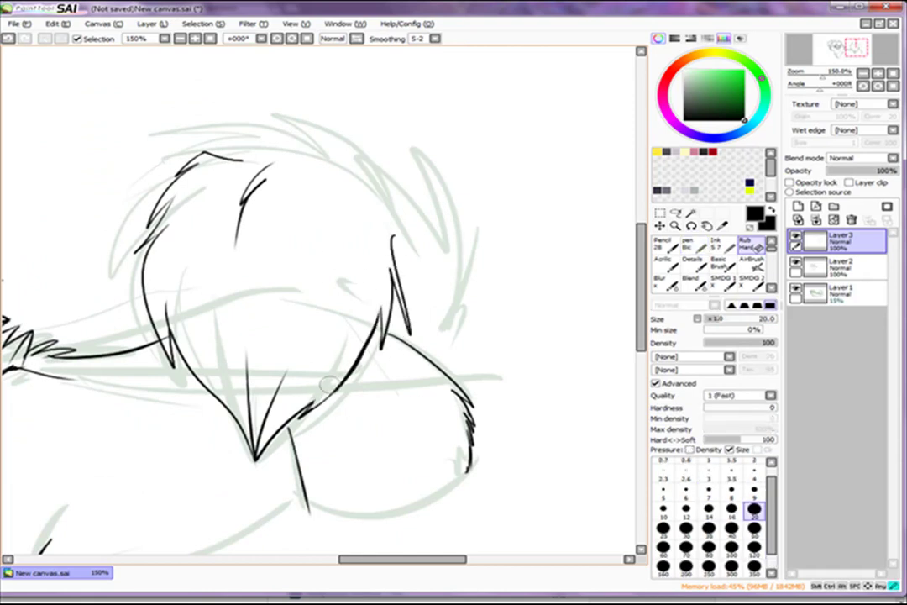
pyautogui.scroll(1, 290, 433)
pyautogui.moveTo(427, 181); pyautogui.dragTo(445, 298)
# Redraw the tail's inner contour to the tip and its furry outer edge from the rump over the top, using the size 14 pen.
pyautogui.press('n')
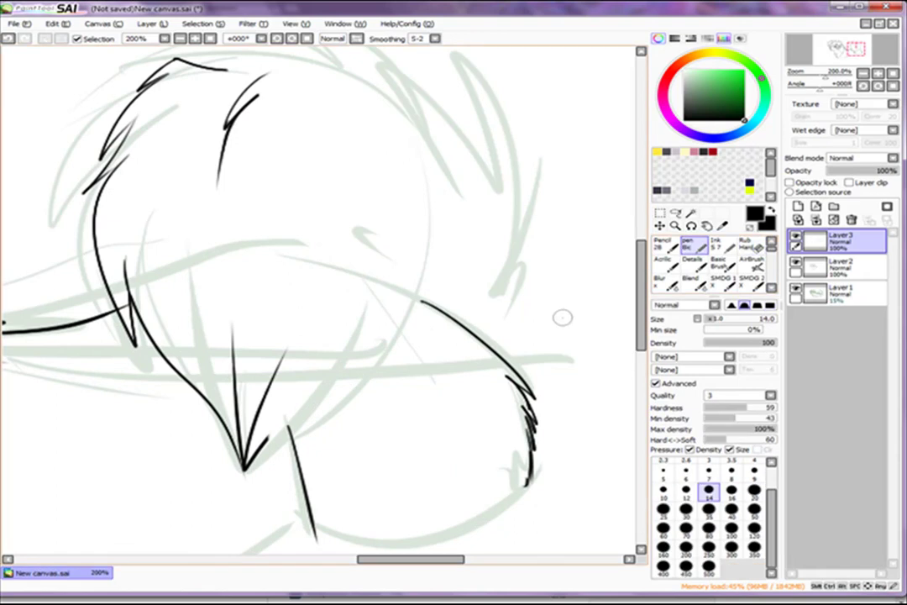
pyautogui.moveTo(419, 185)
pyautogui.mouseDown()
pyautogui.moveTo(425, 304)
pyautogui.moveTo(378, 359)
pyautogui.mouseUp()
pyautogui.moveTo(336, 340); pyautogui.dragTo(248, 461)
pyautogui.moveTo(505, 351)
pyautogui.mouseDown()
pyautogui.moveTo(485, 329)
pyautogui.moveTo(537, 309)
pyautogui.moveTo(550, 159)
pyautogui.mouseUp()
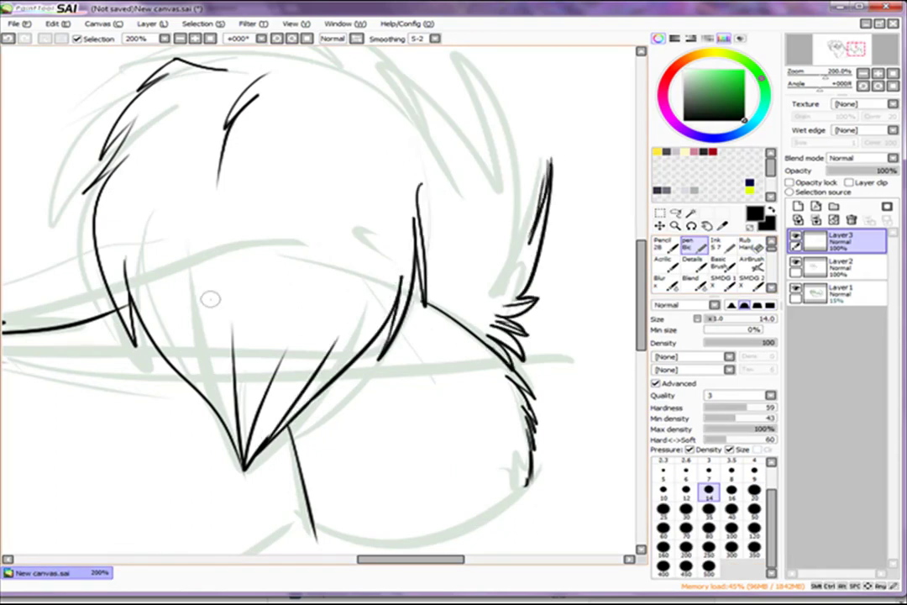
pyautogui.scroll(3, 210, 298)
pyautogui.moveTo(493, 225); pyautogui.dragTo(544, 327)
pyautogui.moveTo(408, 192); pyautogui.dragTo(460, 239)
pyautogui.moveTo(458, 236)
pyautogui.mouseDown()
pyautogui.moveTo(326, 194)
pyautogui.moveTo(223, 230)
pyautogui.mouseUp()
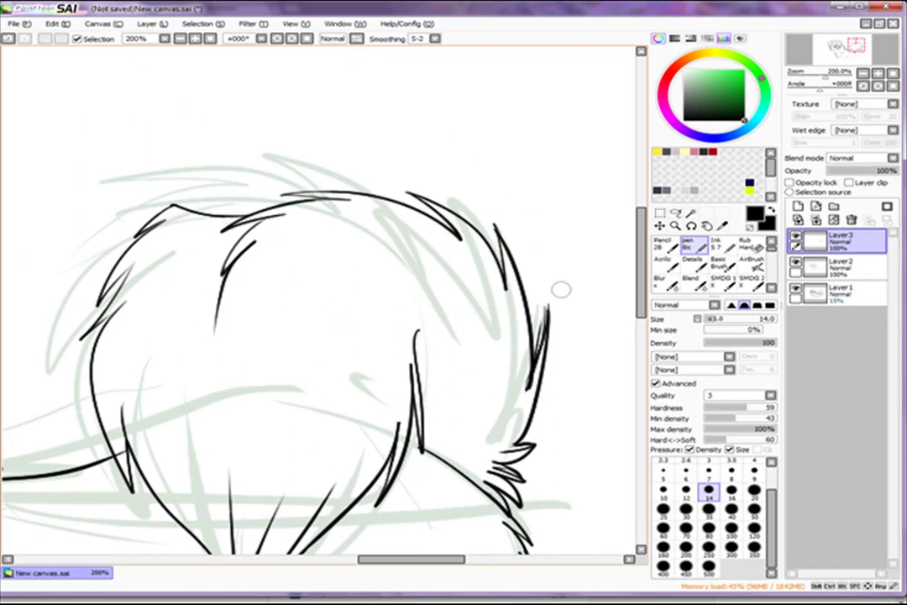
# Trim overlapping fur tips along the tail's outer edge with the size 20 eraser and tidy the tail area on Layer2.
pyautogui.press('e')
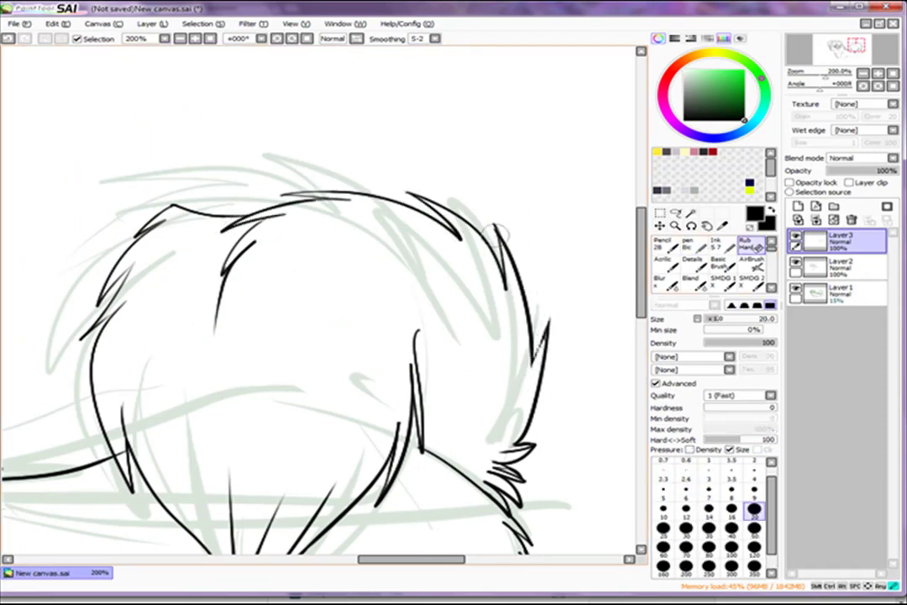
pyautogui.scroll(-5, 424, 384)
pyautogui.scroll(6, 294, 327)
pyautogui.scroll(-6, 408, 327)
pyautogui.click(839, 266)
pyautogui.moveTo(409, 326); pyautogui.dragTo(443, 303)
pyautogui.click(839, 241)
# Compare the line art with the sketch on Layer1 hidden and shown.
pyautogui.click(795, 288)
pyautogui.click(795, 288)
pyautogui.click(796, 288)
pyautogui.click(795, 288)
pyautogui.press('ctrl')
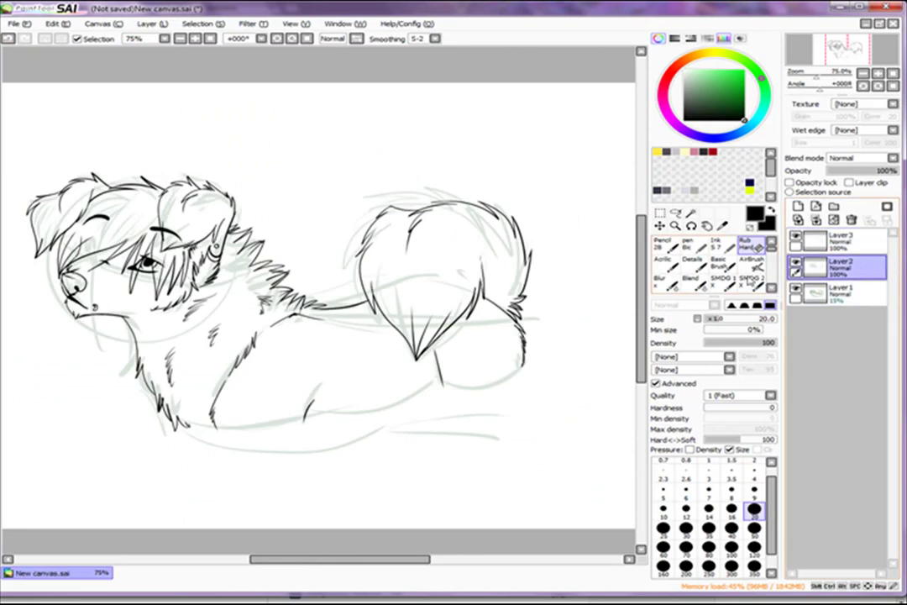
# Merge the line art layers, fade the sketch to 10% opacity, and ink the far eye on a new layer with the size 14 pen.
pyautogui.scroll(-1, 277, 327)
pyautogui.scroll(3, 277, 327)
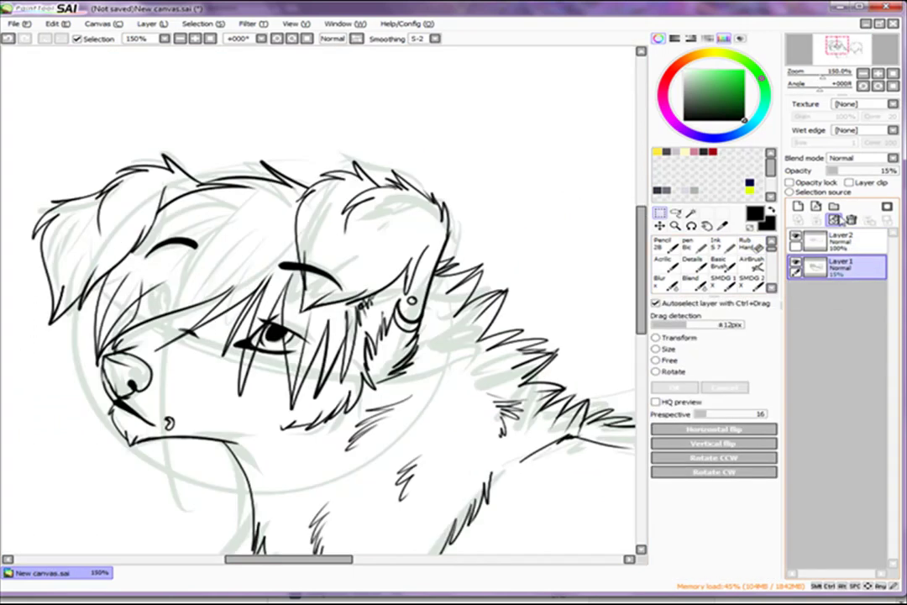
pyautogui.scroll(-1, 277, 327)
pyautogui.scroll(2, 184, 283)
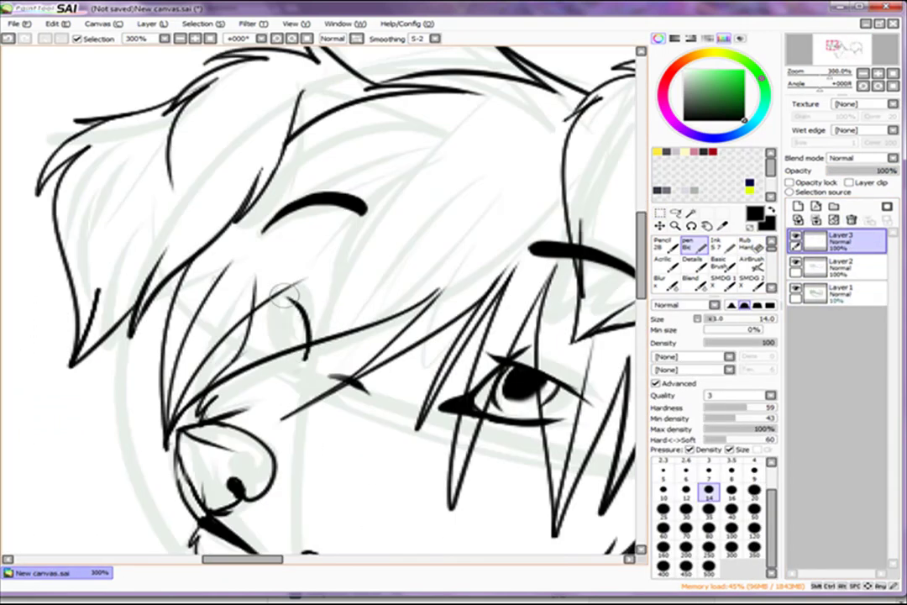
pyautogui.moveTo(288, 281); pyautogui.dragTo(271, 243)
pyautogui.moveTo(300, 283)
pyautogui.mouseDown()
pyautogui.moveTo(273, 270)
pyautogui.moveTo(297, 265)
pyautogui.mouseUp()
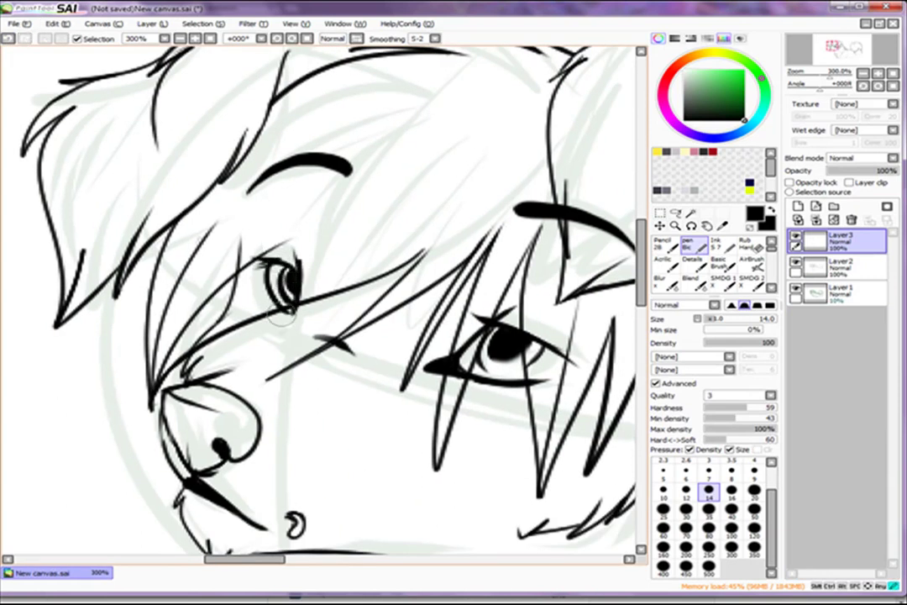
# Refine the background selection along the fur of the rump and tail with the size 9 selection pen.
pyautogui.rightClick(655, 595)
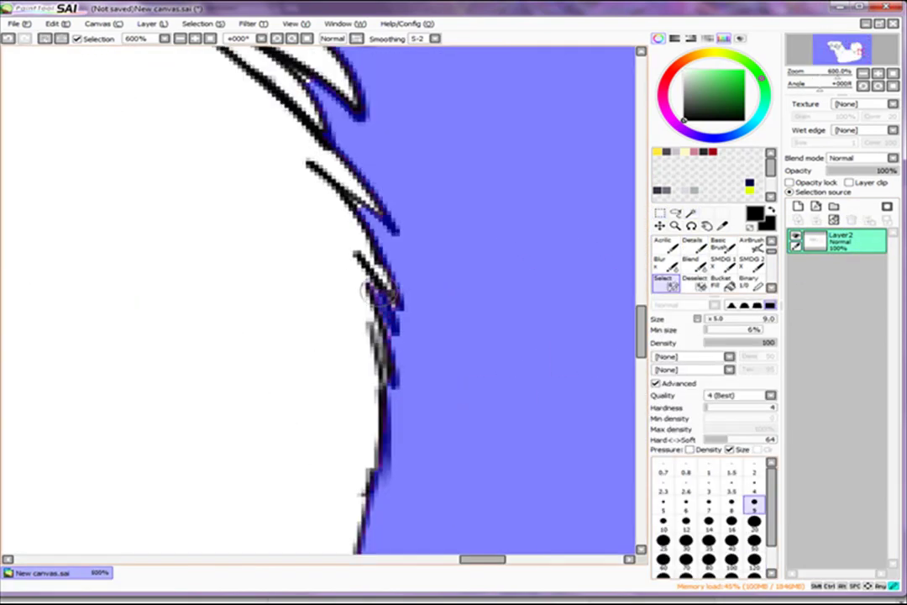
pyautogui.moveTo(367, 290); pyautogui.dragTo(384, 475)
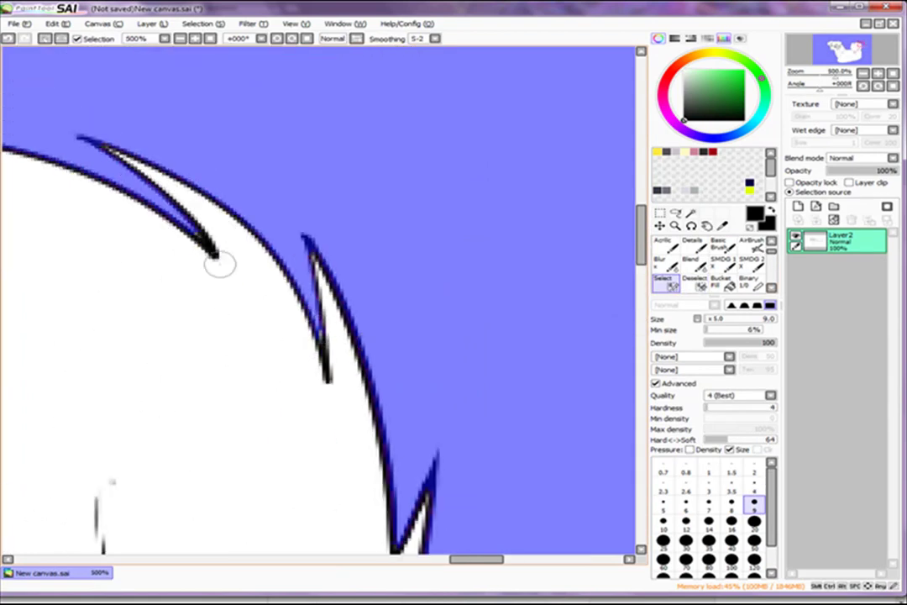
pyautogui.moveTo(185, 236); pyautogui.dragTo(386, 261)
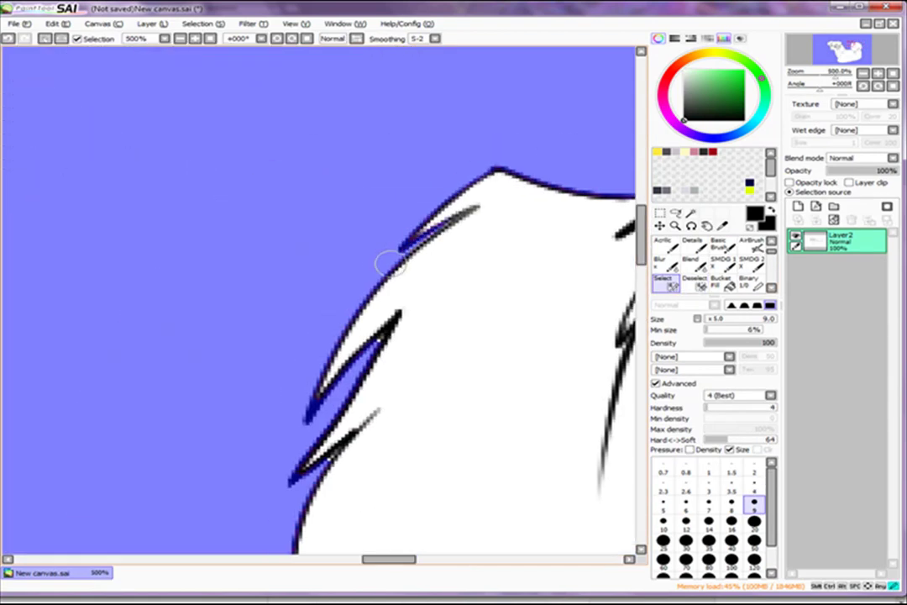
pyautogui.moveTo(621, 250)
pyautogui.mouseDown()
pyautogui.moveTo(571, 93)
pyautogui.moveTo(277, 277)
pyautogui.moveTo(302, 288)
pyautogui.mouseUp()
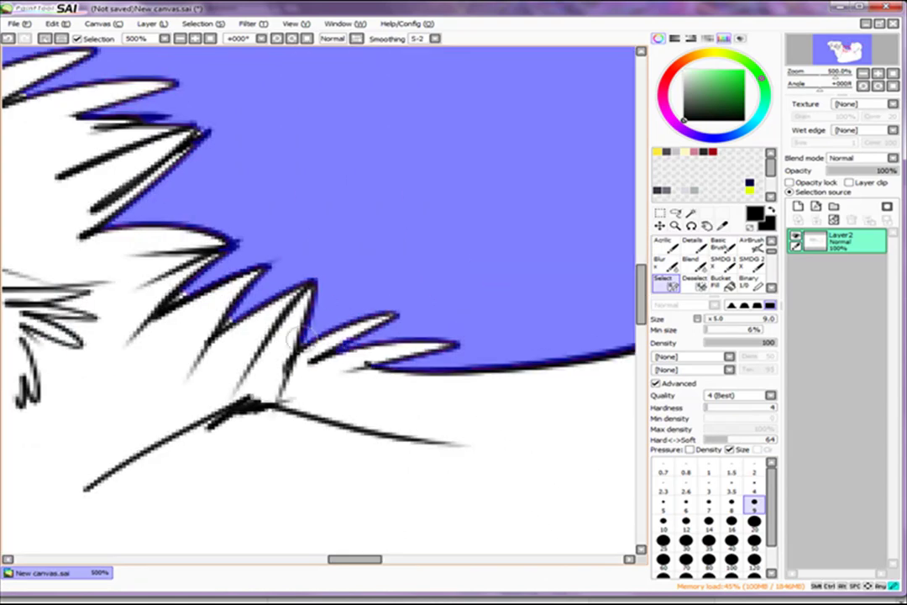
# Extend the background selection into the gaps between the fur spikes on the neck, ears and head.
pyautogui.moveTo(188, 303)
pyautogui.mouseDown()
pyautogui.moveTo(240, 257)
pyautogui.moveTo(472, 223)
pyautogui.mouseUp()
pyautogui.scroll(5, 210, 298)
pyautogui.scroll(1, 160, 226)
pyautogui.moveTo(208, 298); pyautogui.dragTo(371, 339)
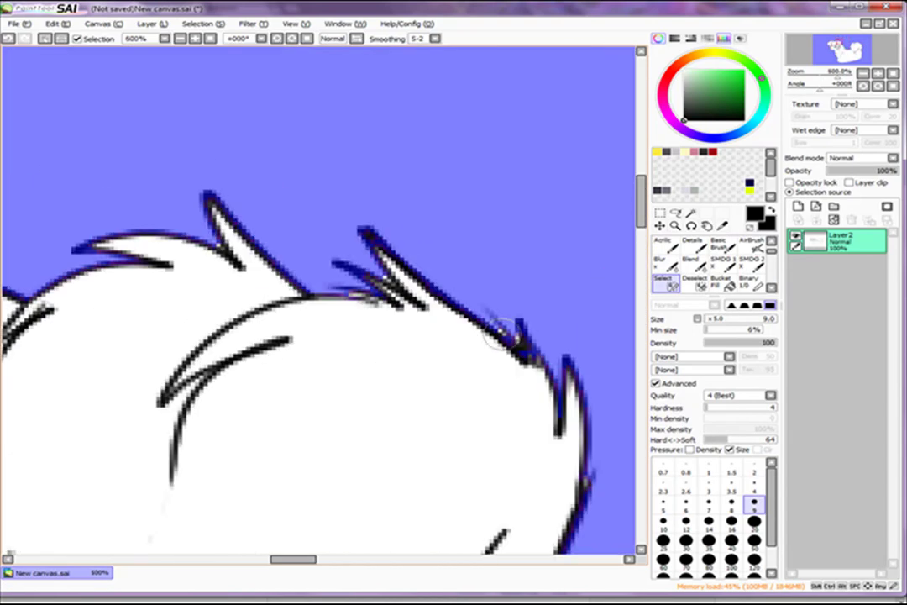
pyautogui.moveTo(197, 226)
pyautogui.mouseDown()
pyautogui.moveTo(310, 269)
pyautogui.moveTo(346, 403)
pyautogui.moveTo(217, 436)
pyautogui.moveTo(613, 189)
pyautogui.moveTo(371, 265)
pyautogui.moveTo(378, 306)
pyautogui.moveTo(424, 291)
pyautogui.moveTo(349, 363)
pyautogui.mouseUp()
# Invert the selection and fill the dog's whole shape with dark grey on a new layer using the size 500 pen.
pyautogui.scroll(-6, 344, 419)
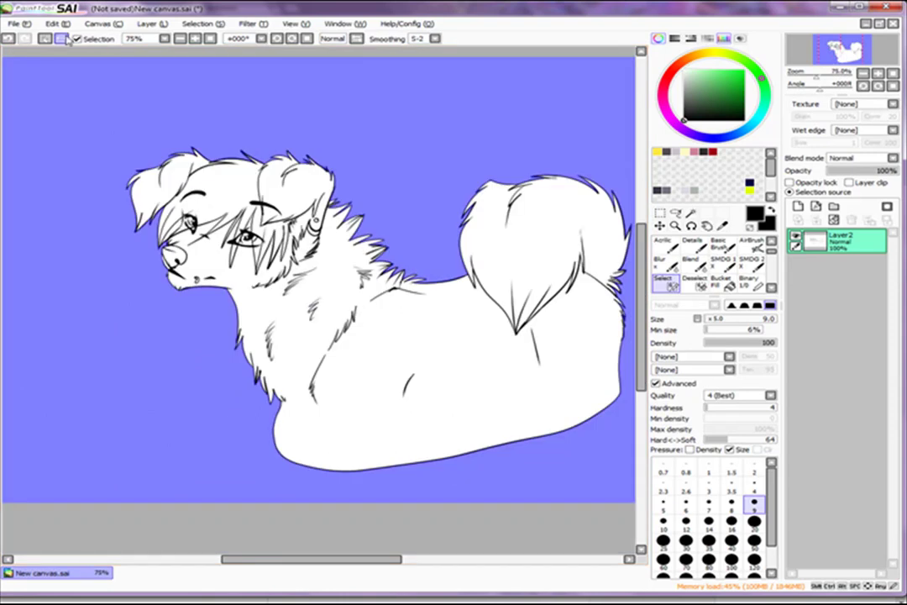
pyautogui.hotkey('ctrl', 'i')
pyautogui.click(798, 206)
pyautogui.click(687, 244)
pyautogui.click(708, 568)
pyautogui.moveTo(193, 252); pyautogui.dragTo(504, 335)
# Add another layer and paint yellow markings on the face with the size 20 pen.
pyautogui.click(798, 206)
pyautogui.click(708, 53)
pyautogui.click(729, 70)
pyautogui.click(753, 527)
pyautogui.scroll(4, 302, 277)
pyautogui.click(753, 489)
pyautogui.moveTo(164, 243)
pyautogui.mouseDown()
pyautogui.moveTo(181, 315)
pyautogui.moveTo(244, 358)
pyautogui.moveTo(229, 355)
pyautogui.moveTo(192, 247)
pyautogui.moveTo(307, 115)
pyautogui.moveTo(264, 349)
pyautogui.moveTo(168, 189)
pyautogui.moveTo(394, 168)
pyautogui.moveTo(369, 227)
pyautogui.moveTo(411, 151)
pyautogui.mouseUp()
pyautogui.scroll(2, 411, 155)
pyautogui.scroll(-1, 247, 231)
# Refine the yellow face markings around the eyes and muzzle with the size 9 pen.
pyautogui.press('[')
pyautogui.press('[')
pyautogui.press('[')
pyautogui.press('[')
pyautogui.press('[')
pyautogui.hscroll(2, 420, 266)
pyautogui.moveTo(478, 277)
pyautogui.mouseDown()
pyautogui.moveTo(303, 335)
pyautogui.moveTo(117, 378)
pyautogui.mouseUp()
# Sample the existing fur colors and reshape the edges of the yellow marking around the nose and muzzle.
pyautogui.scroll(1, 300, 414)
pyautogui.keyDown('alt'); pyautogui.click(305, 309); pyautogui.keyUp('alt')
pyautogui.moveTo(305, 309); pyautogui.dragTo(269, 390)
pyautogui.moveTo(225, 365)
pyautogui.mouseDown()
pyautogui.moveTo(225, 424)
pyautogui.moveTo(202, 445)
pyautogui.mouseUp()
pyautogui.scroll(-1, 343, 304)
pyautogui.keyDown('alt'); pyautogui.click(408, 254); pyautogui.keyUp('alt')
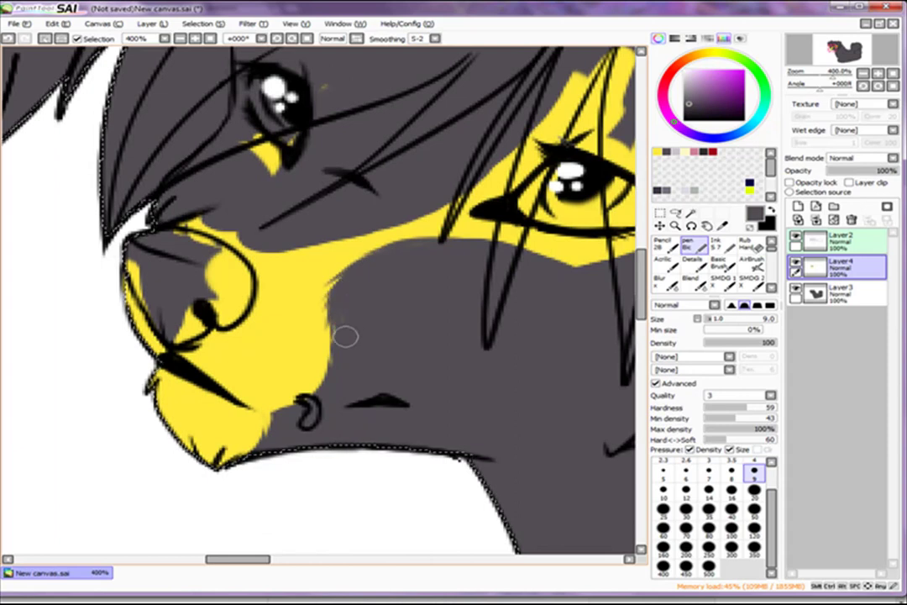
# Draw a small light grey zigzag mark on the cheek below the near eye.
pyautogui.scroll(1, 206, 298)
pyautogui.scroll(-1, 280, 263)
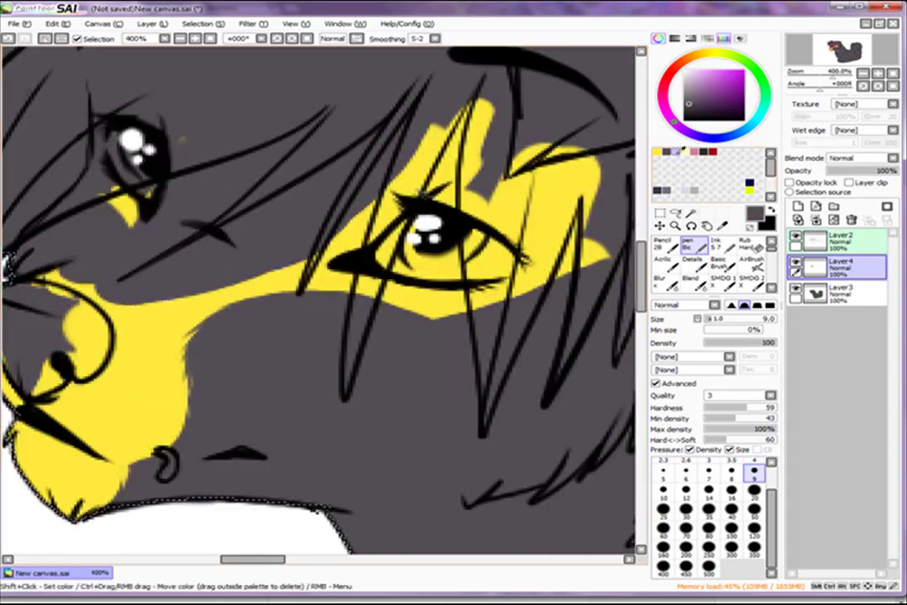
pyautogui.moveTo(353, 357); pyautogui.dragTo(429, 337)
pyautogui.scroll(-2, 472, 359)
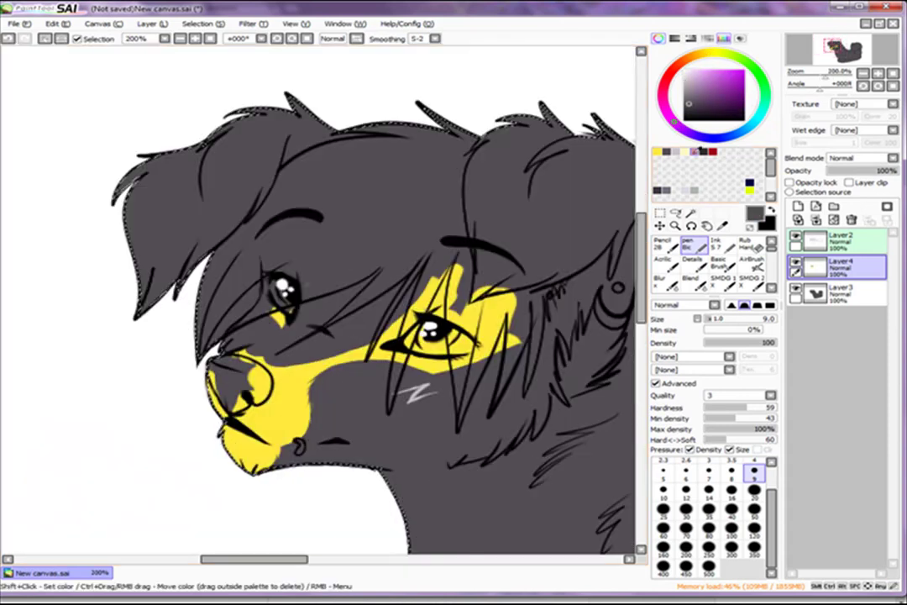
# Paint light grey on the far ear with the size 50 pen and carve jagged fur edges into it with the sampled dark grey.
pyautogui.press(']')
pyautogui.press(']')
pyautogui.press(']')
pyautogui.press(']')
pyautogui.press(']')
pyautogui.press(']')
pyautogui.press(']')
pyautogui.press(']')
pyautogui.press(']')
pyautogui.press(']')
pyautogui.moveTo(267, 147)
pyautogui.mouseDown()
pyautogui.moveTo(235, 214)
pyautogui.moveTo(168, 239)
pyautogui.mouseUp()
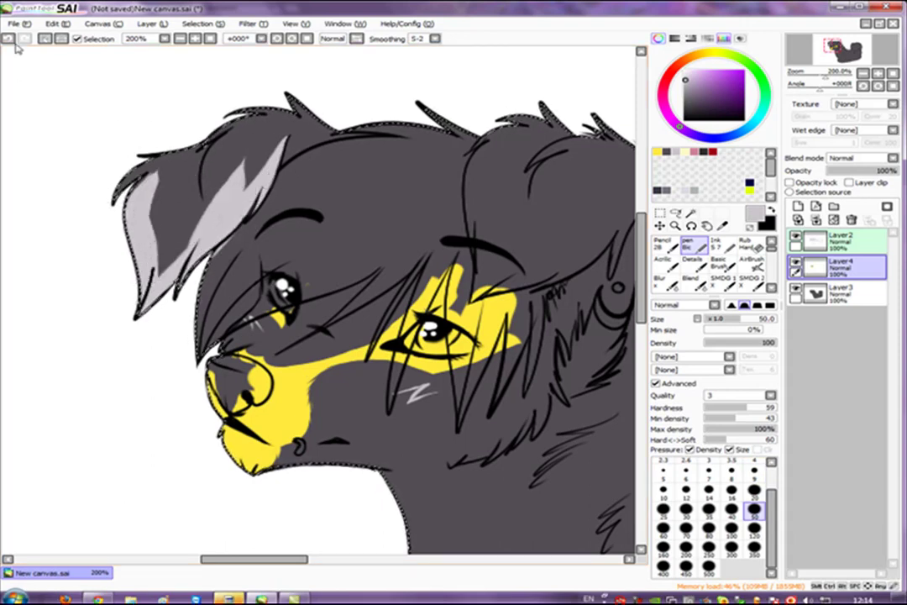
pyautogui.keyDown('alt'); pyautogui.click(165, 236); pyautogui.keyUp('alt')
pyautogui.moveTo(243, 126); pyautogui.dragTo(222, 179)
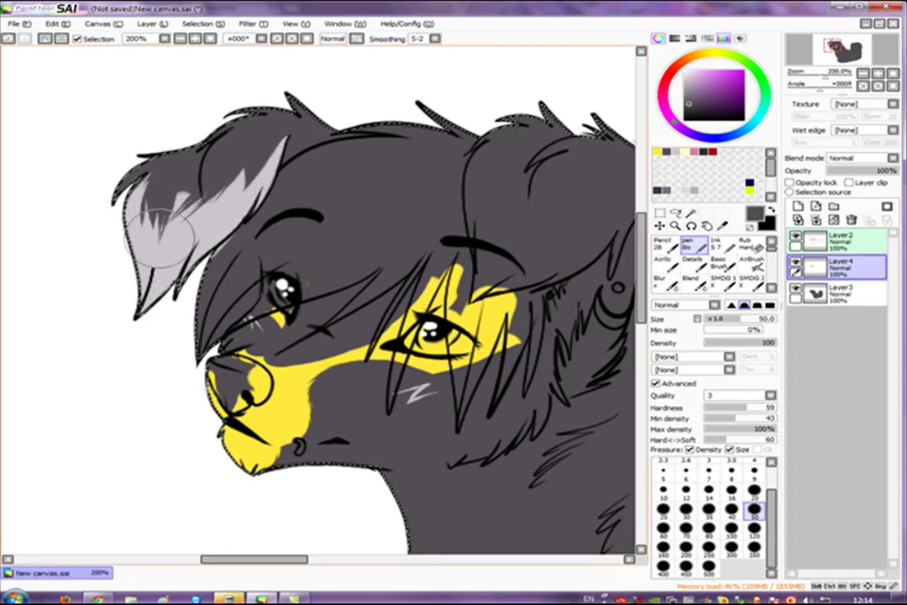
# Finish the jagged dark grey fur edge on the far ear and paint a light grey marking on the near ear.
pyautogui.keyDown('alt'); pyautogui.click(369, 370); pyautogui.keyUp('alt')
pyautogui.moveTo(243, 201)
pyautogui.mouseDown()
pyautogui.moveTo(141, 312)
pyautogui.moveTo(261, 172)
pyautogui.mouseUp()
pyautogui.keyDown('alt'); pyautogui.click(159, 226); pyautogui.keyUp('alt')
pyautogui.scroll(-2, 139, 290)
pyautogui.scroll(2, 253, 203)
pyautogui.moveTo(214, 201)
pyautogui.mouseDown()
pyautogui.moveTo(222, 277)
pyautogui.moveTo(351, 294)
pyautogui.moveTo(235, 268)
pyautogui.moveTo(222, 321)
pyautogui.moveTo(324, 329)
pyautogui.mouseUp()
# Paint yellow on both ear tips and on the fur beneath the near ear, shaping the edges with the sampled fur colors.
pyautogui.keyDown('alt'); pyautogui.click(193, 323); pyautogui.keyUp('alt')
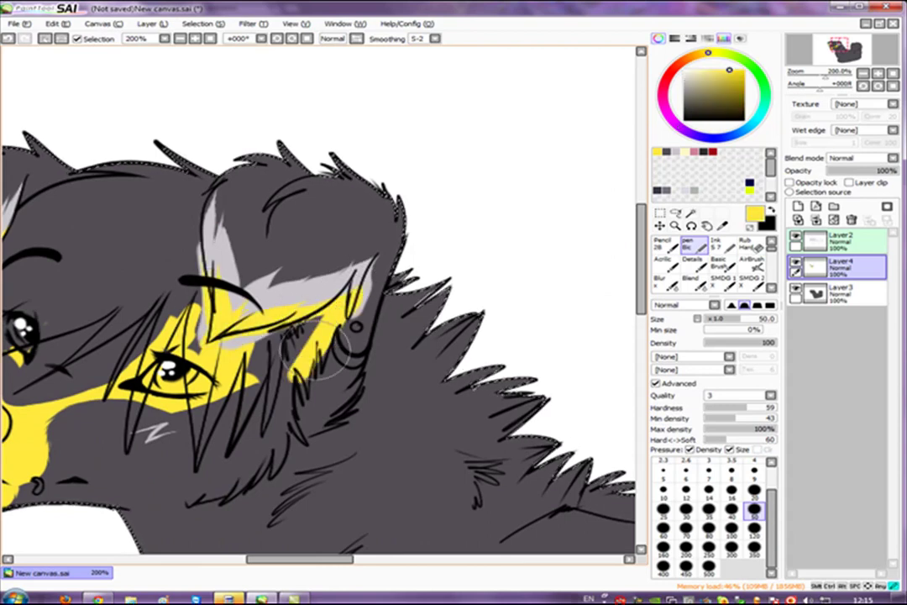
pyautogui.keyDown('alt'); pyautogui.click(331, 252); pyautogui.keyUp('alt')
pyautogui.scroll(2, 318, 237)
pyautogui.moveTo(353, 491)
pyautogui.mouseDown()
pyautogui.moveTo(283, 465)
pyautogui.moveTo(262, 435)
pyautogui.moveTo(232, 495)
pyautogui.mouseUp()
pyautogui.scroll(-3, 218, 520)
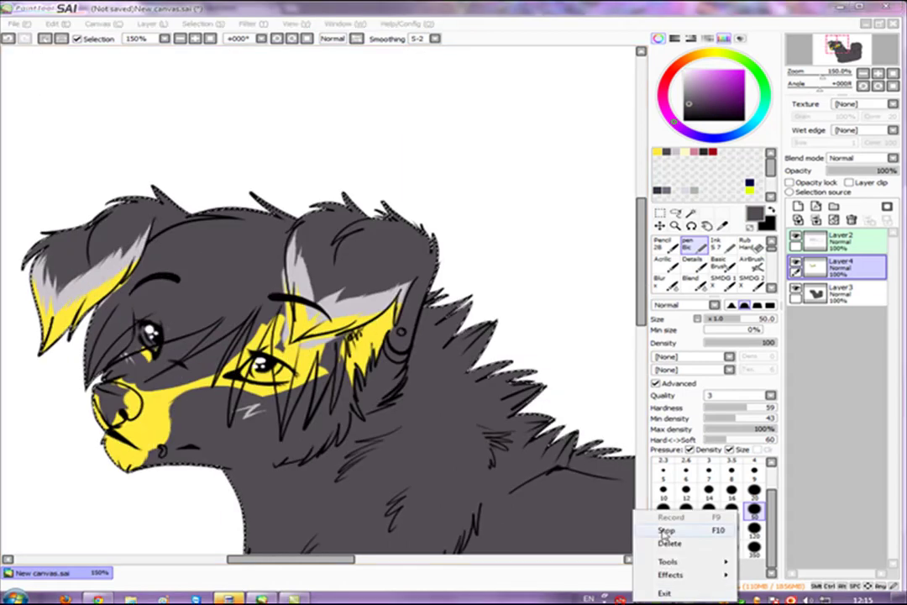
# Paint the hair across the top of the head and forehead dark red with the size 50 pen.
pyautogui.scroll(-2, 319, 335)
pyautogui.click(666, 80)
pyautogui.scroll(3, 252, 252)
pyautogui.moveTo(197, 252); pyautogui.dragTo(275, 243)
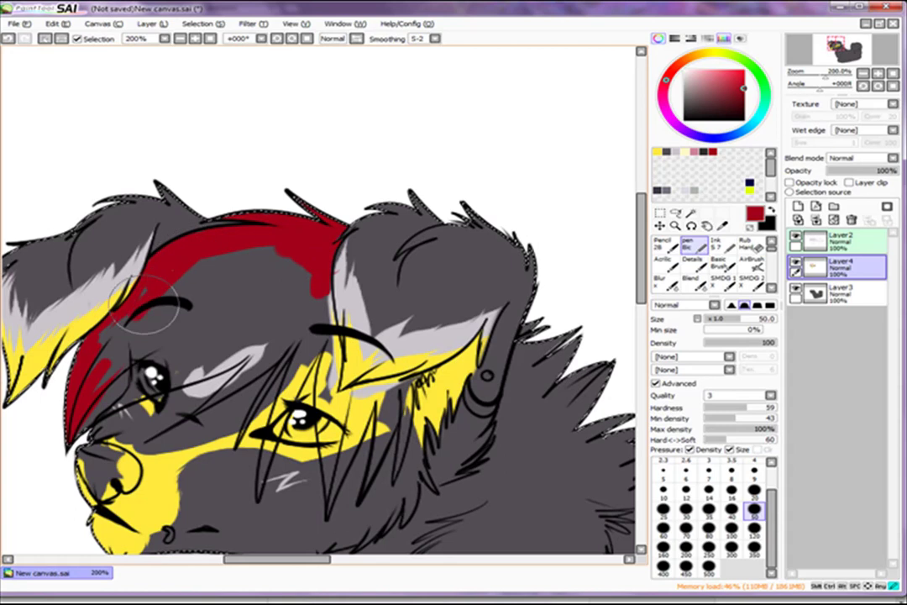
pyautogui.moveTo(139, 333); pyautogui.dragTo(248, 252)
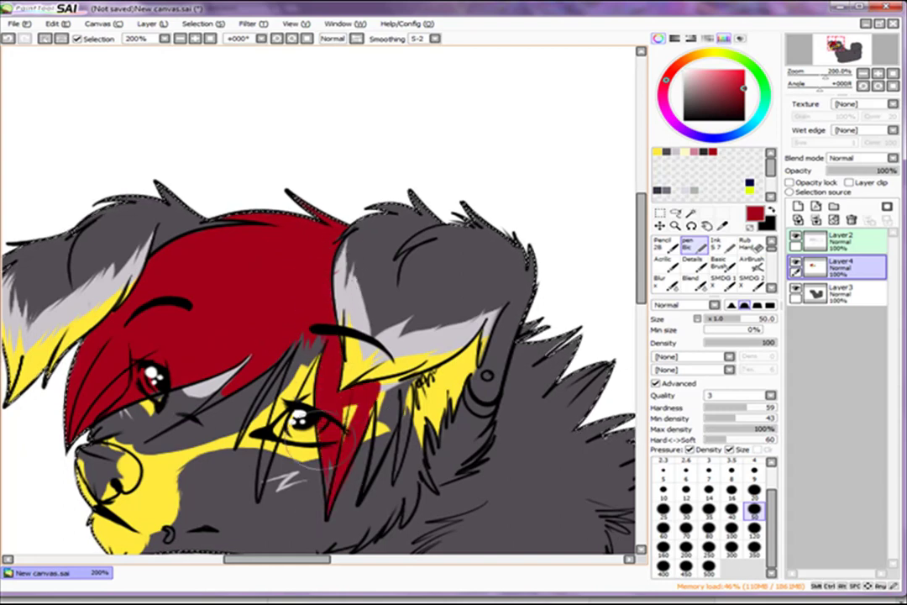
# Fill the pointed bangs hanging around the near eye with dark red up to the line art.
pyautogui.moveTo(385, 429)
pyautogui.mouseDown()
pyautogui.moveTo(352, 345)
pyautogui.moveTo(369, 323)
pyautogui.moveTo(336, 310)
pyautogui.moveTo(386, 376)
pyautogui.mouseUp()
pyautogui.scroll(2, 386, 403)
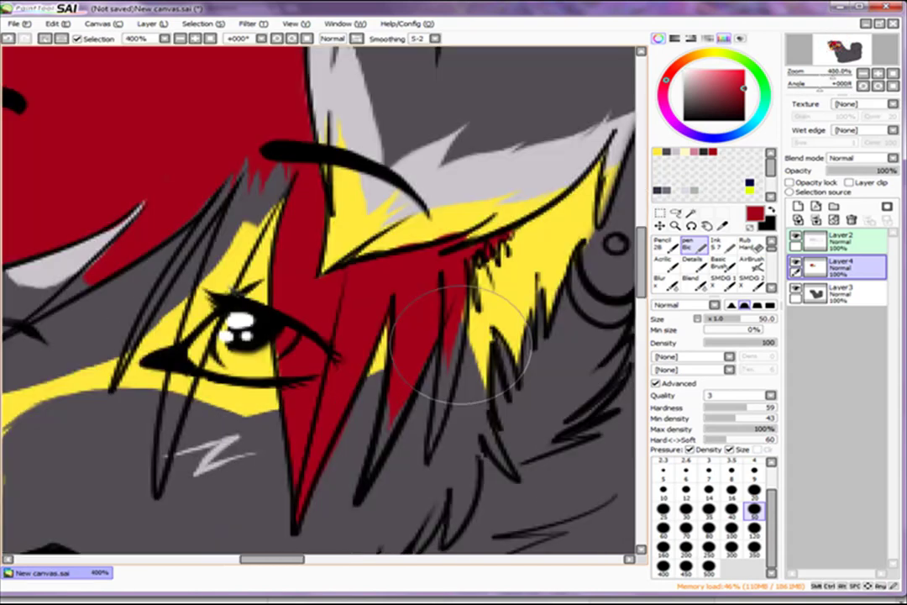
pyautogui.moveTo(246, 216)
pyautogui.mouseDown()
pyautogui.moveTo(202, 286)
pyautogui.moveTo(228, 267)
pyautogui.mouseUp()
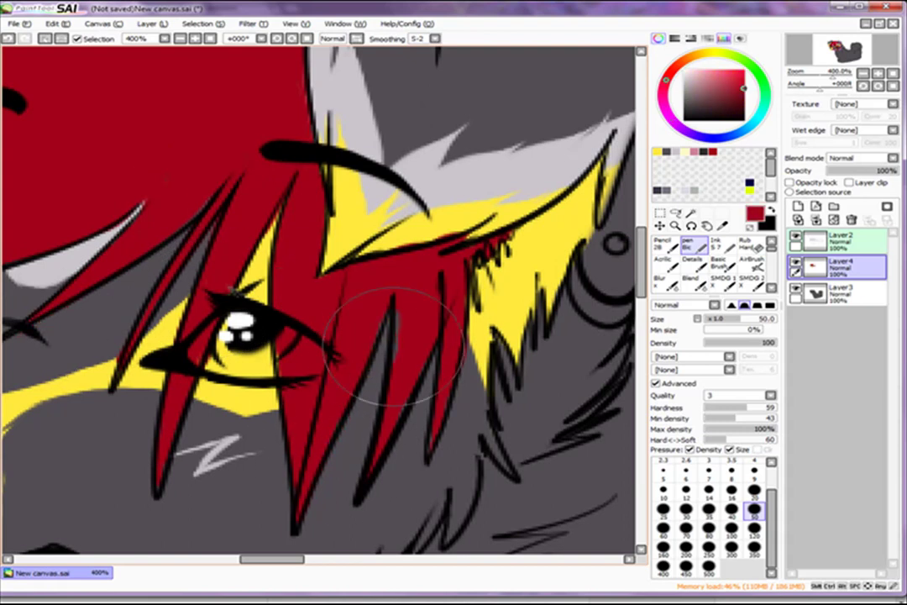
pyautogui.scroll(-3, 316, 464)
pyautogui.scroll(3, 262, 232)
pyautogui.scroll(2, 433, 382)
pyautogui.moveTo(394, 352)
pyautogui.mouseDown()
pyautogui.moveTo(286, 336)
pyautogui.moveTo(235, 340)
pyautogui.mouseUp()
# Color the eyeballs of both eyes pale cream with the size 14 pen.
pyautogui.press('[')
pyautogui.press('[')
pyautogui.scroll(-2, 251, 335)
pyautogui.scroll(2, 206, 363)
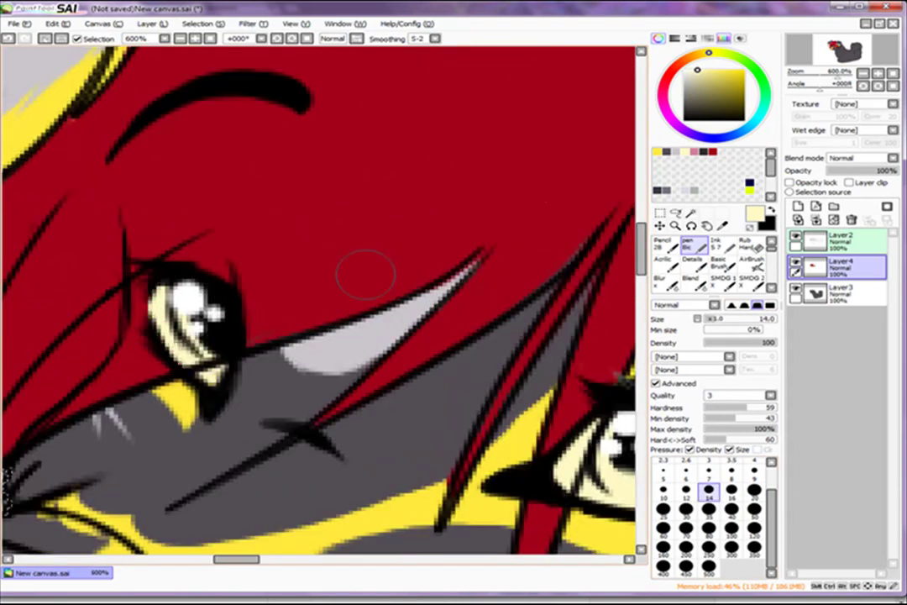
pyautogui.keyDown('alt'); pyautogui.click(176, 306); pyautogui.keyUp('alt')
# Paint both irises dark blue and shade them with cyan at density 10.
pyautogui.scroll(-2, 220, 331)
pyautogui.scroll(1, 411, 395)
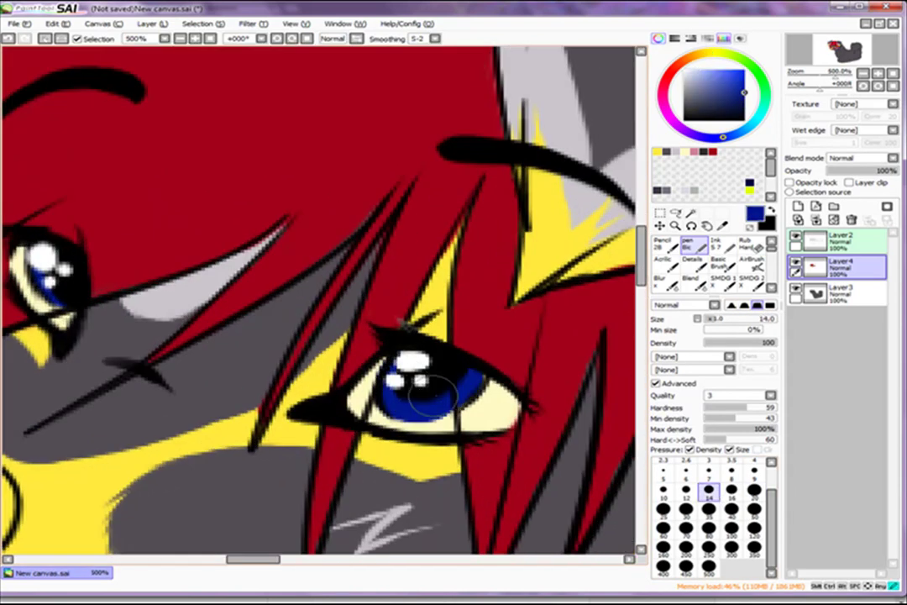
pyautogui.scroll(2, 412, 390)
pyautogui.moveTo(384, 404); pyautogui.dragTo(336, 369)
pyautogui.scroll(-1, 138, 308)
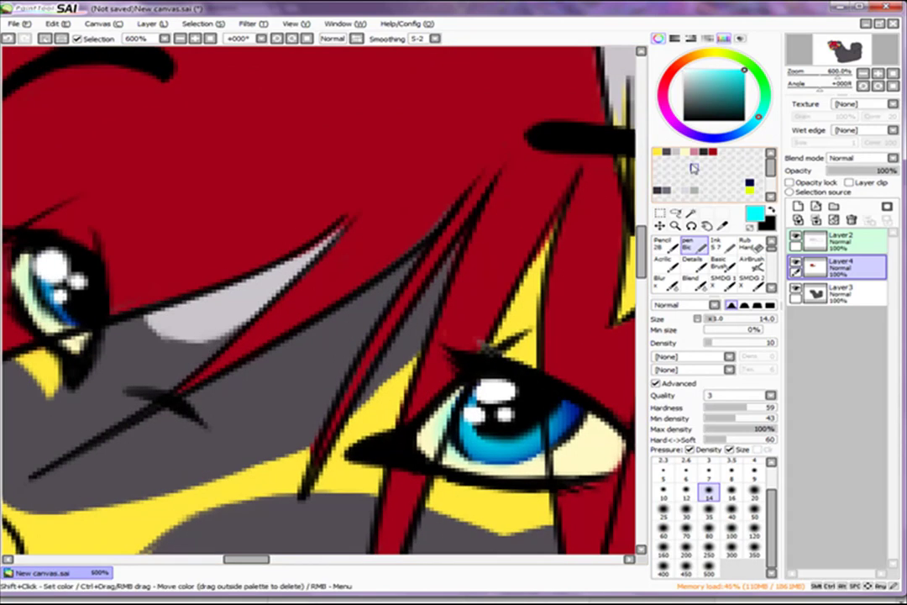
pyautogui.scroll(2, 598, 415)
pyautogui.press('[')
pyautogui.press('[')
pyautogui.press('[')
pyautogui.press('[')
pyautogui.press('[')
pyautogui.press('[')
pyautogui.press('[')
pyautogui.press('[')
pyautogui.scroll(-1, 94, 301)
# Fill the nose with very dark grey using the size 20 pen and add a white highlight along its upper edge.
pyautogui.scroll(-4, 95, 301)
pyautogui.scroll(3, 235, 311)
pyautogui.press(']')
pyautogui.press(']')
pyautogui.press(']')
pyautogui.press(']')
pyautogui.press(']')
pyautogui.press(']')
pyautogui.press(']')
pyautogui.press(']')
pyautogui.press(']')
pyautogui.press(']')
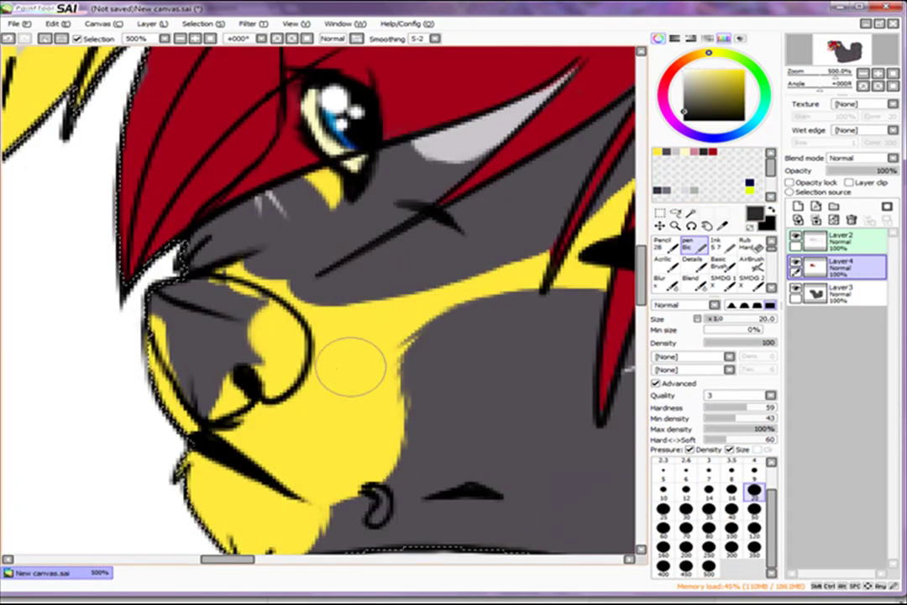
pyautogui.moveTo(235, 311)
pyautogui.mouseDown()
pyautogui.moveTo(319, 326)
pyautogui.moveTo(260, 369)
pyautogui.moveTo(209, 385)
pyautogui.moveTo(174, 303)
pyautogui.moveTo(187, 288)
pyautogui.moveTo(172, 288)
pyautogui.moveTo(256, 313)
pyautogui.mouseUp()
pyautogui.press('x')
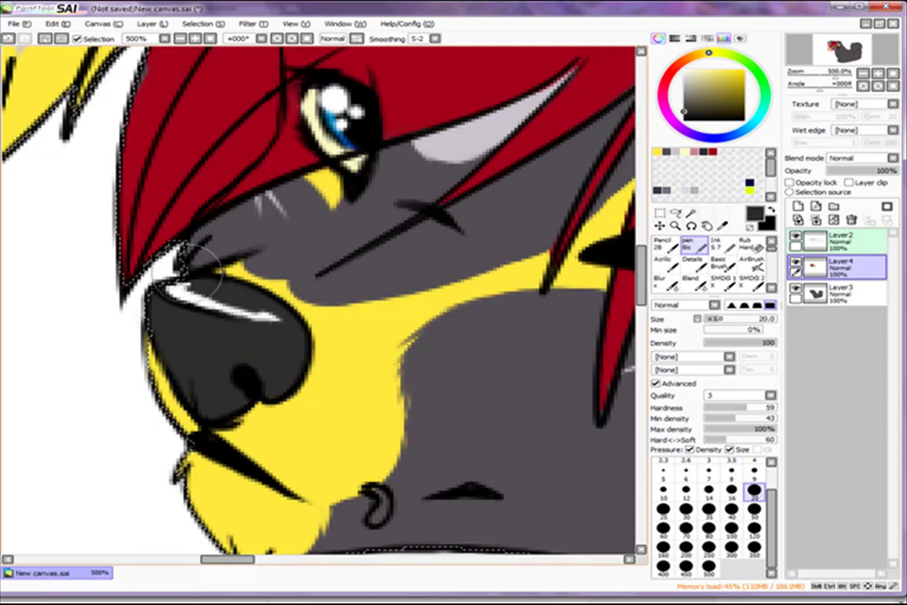
# Color the round stud and the hoop earring on the near ear white.
pyautogui.scroll(-2, 210, 287)
pyautogui.scroll(3, 313, 228)
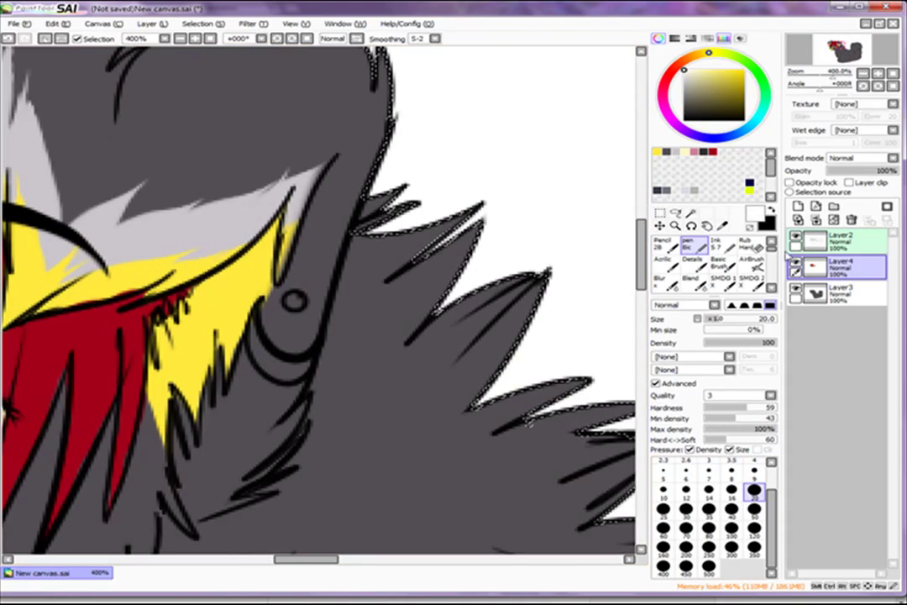
pyautogui.press('x')
pyautogui.click(298, 305)
pyautogui.moveTo(241, 324); pyautogui.dragTo(277, 417)
pyautogui.scroll(-6, 277, 418)
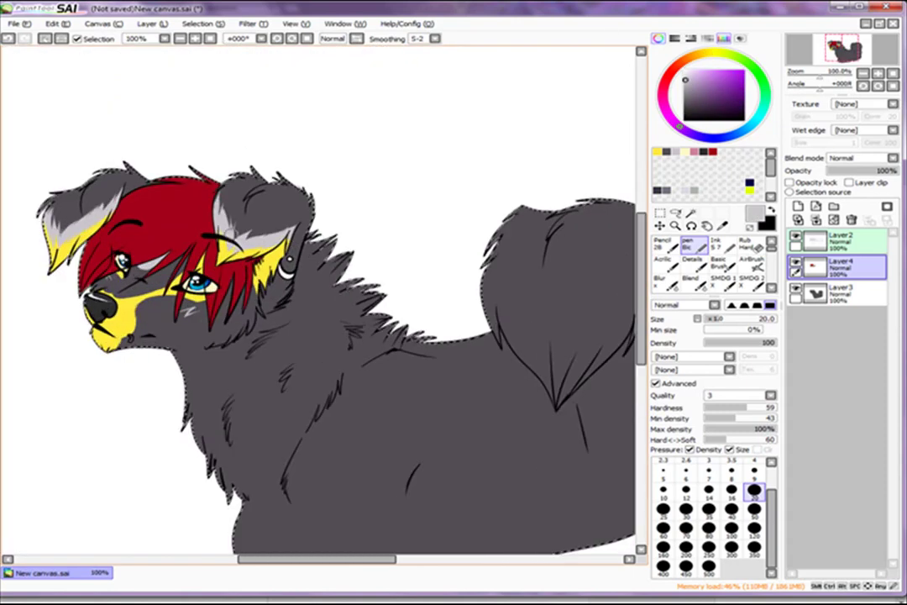
# Refine the inner edge of the near ear's light grey marking into jagged fur points.
pyautogui.scroll(4, 186, 172)
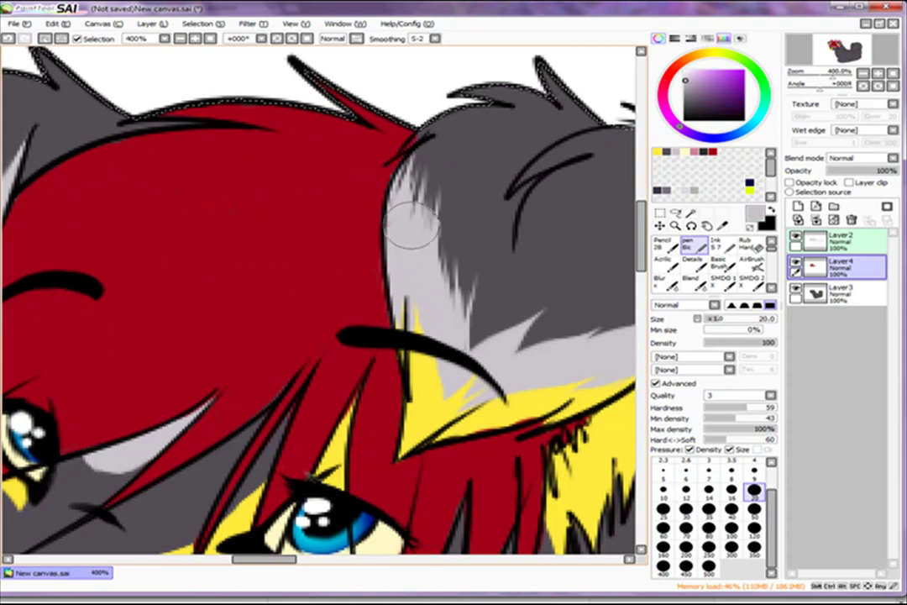
pyautogui.keyDown('alt'); pyautogui.click(480, 152); pyautogui.keyUp('alt')
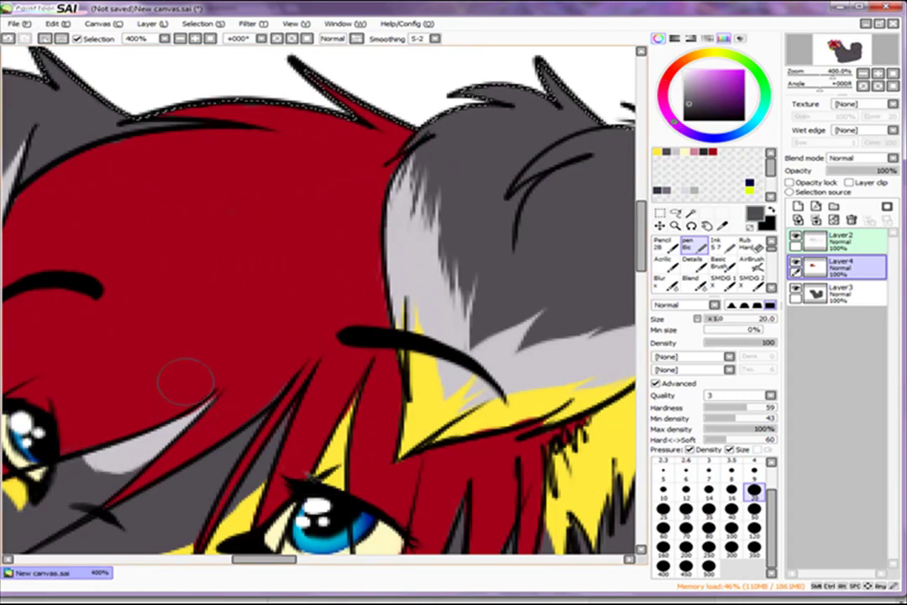
# Tint the whites of both eyes red on a separate layer at reduced opacity and merge it into the coloring layer.
pyautogui.keyDown('alt'); pyautogui.click(258, 399); pyautogui.keyUp('alt')
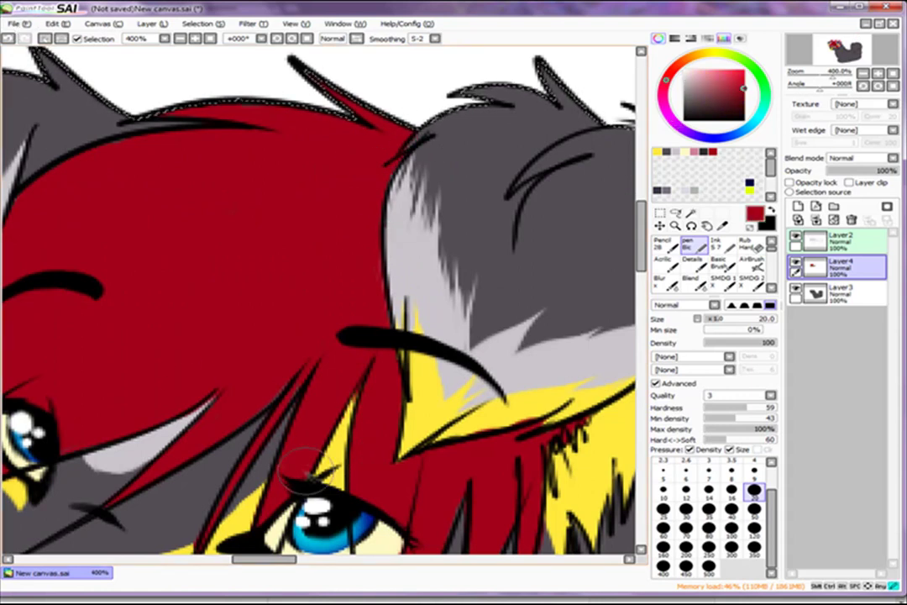
pyautogui.scroll(-1, 264, 390)
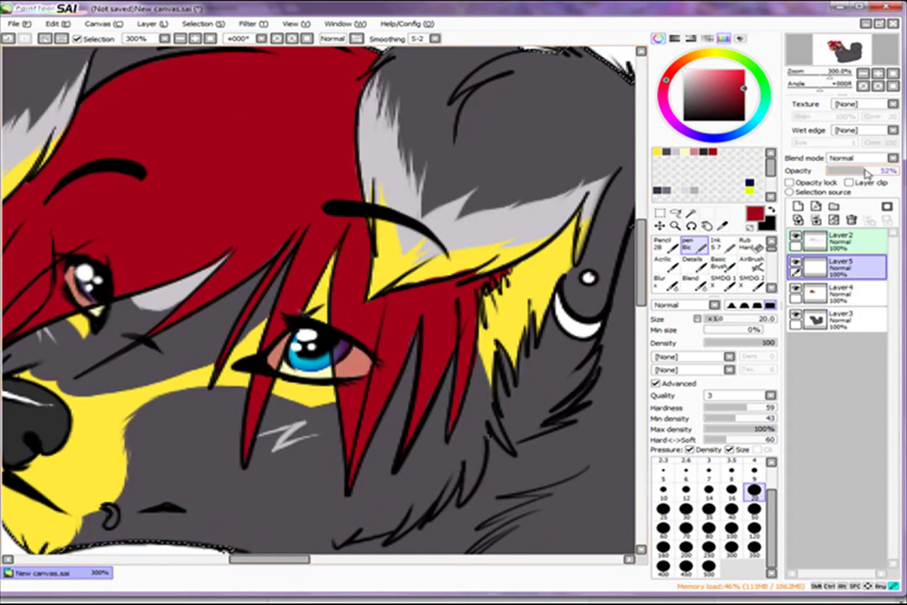
pyautogui.click(850, 220)
# Paint two parallel jagged yellow stripes running down the side of the neck.
pyautogui.scroll(-2, 376, 286)
pyautogui.keyDown('alt'); pyautogui.click(134, 223); pyautogui.keyUp('alt')
pyautogui.moveTo(327, 245); pyautogui.dragTo(359, 288)
pyautogui.moveTo(327, 246); pyautogui.dragTo(405, 378)
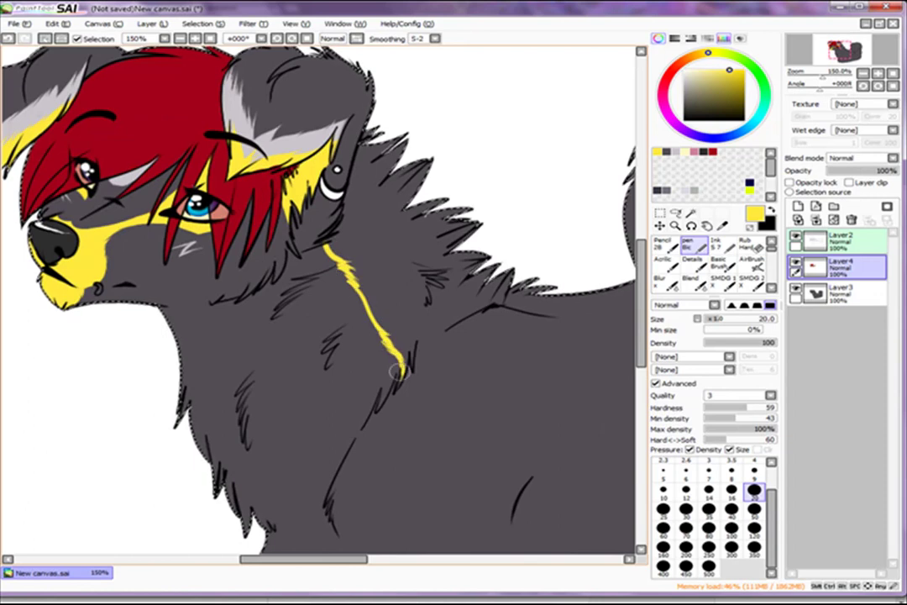
pyautogui.moveTo(361, 355); pyautogui.dragTo(380, 402)
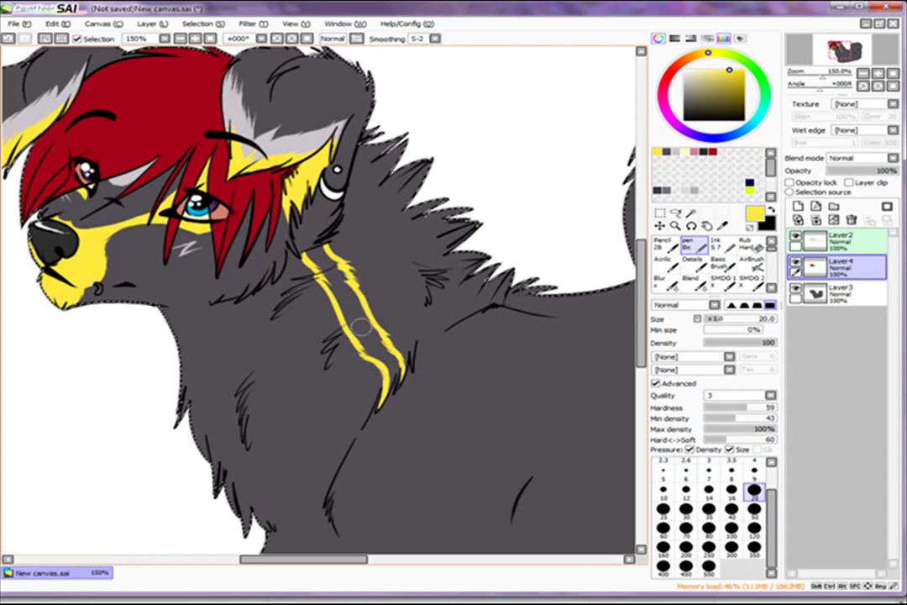
# Paint a light grey band along the spiky nape fur and down the back to the tail.
pyautogui.moveTo(399, 100); pyautogui.dragTo(353, 167)
pyautogui.keyDown('alt'); pyautogui.click(353, 167); pyautogui.keyUp('alt')
pyautogui.moveTo(323, 241)
pyautogui.mouseDown()
pyautogui.moveTo(353, 209)
pyautogui.moveTo(281, 178)
pyautogui.mouseUp()
pyautogui.moveTo(294, 239); pyautogui.dragTo(269, 172)
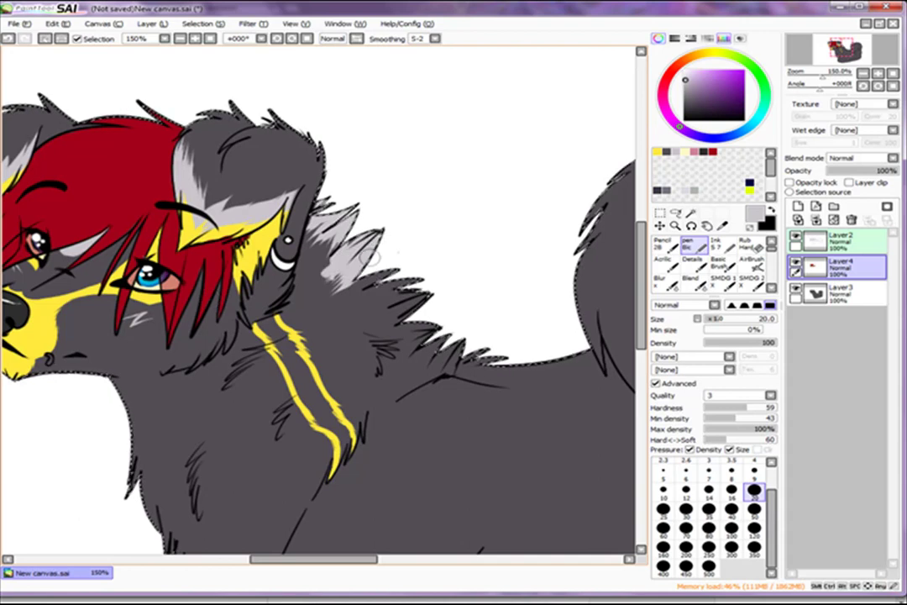
pyautogui.scroll(2, 278, 209)
pyautogui.moveTo(276, 295); pyautogui.dragTo(520, 428)
pyautogui.scroll(-3, 420, 378)
pyautogui.scroll(3, 379, 384)
pyautogui.moveTo(538, 336); pyautogui.dragTo(379, 385)
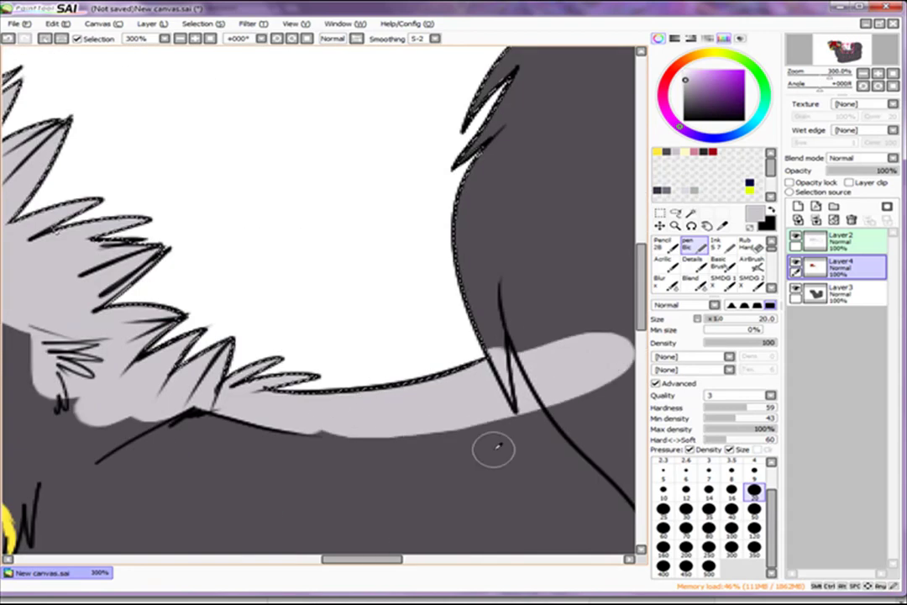
# Carve jagged fur edges into the light grey nape and back band with dark grey.
pyautogui.scroll(1, 378, 384)
pyautogui.scroll(-2, 379, 384)
pyautogui.moveTo(197, 180); pyautogui.dragTo(168, 267)
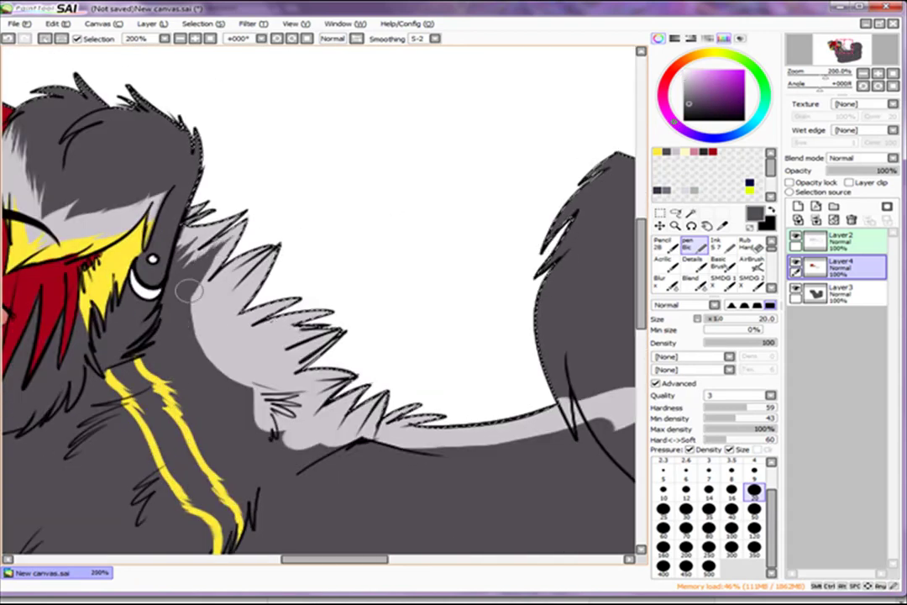
pyautogui.moveTo(202, 219); pyautogui.dragTo(177, 273)
pyautogui.moveTo(206, 239)
pyautogui.mouseDown()
pyautogui.moveTo(172, 311)
pyautogui.moveTo(178, 259)
pyautogui.mouseUp()
pyautogui.moveTo(248, 245); pyautogui.dragTo(197, 286)
pyautogui.moveTo(277, 226); pyautogui.dragTo(202, 268)
pyautogui.moveTo(260, 343); pyautogui.dragTo(208, 358)
pyautogui.moveTo(277, 361); pyautogui.dragTo(220, 369)
pyautogui.moveTo(281, 336)
pyautogui.mouseDown()
pyautogui.moveTo(223, 370)
pyautogui.moveTo(277, 391)
pyautogui.mouseUp()
pyautogui.moveTo(266, 429)
pyautogui.mouseDown()
pyautogui.moveTo(307, 423)
pyautogui.moveTo(306, 447)
pyautogui.moveTo(388, 430)
pyautogui.moveTo(372, 446)
pyautogui.moveTo(420, 435)
pyautogui.mouseUp()
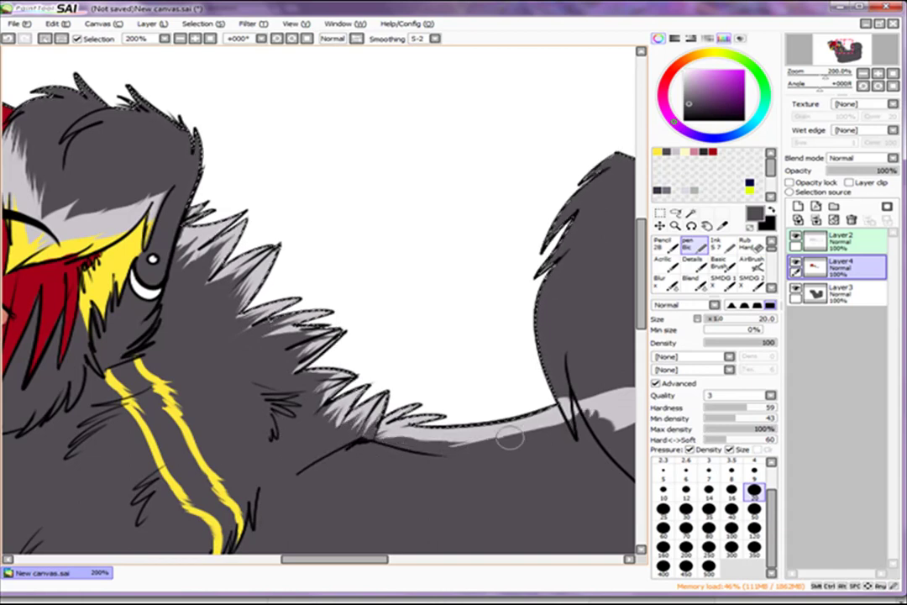
# Draw a light grey lightning-shaped zigzag on the shoulder with tapered ends and a dot above and below it.
pyautogui.scroll(-3, 395, 424)
pyautogui.scroll(2, 355, 401)
pyautogui.click(427, 310)
pyautogui.moveTo(407, 331); pyautogui.dragTo(310, 474)
pyautogui.hotkey('ctrl', 'z')
pyautogui.moveTo(397, 334); pyautogui.dragTo(301, 469)
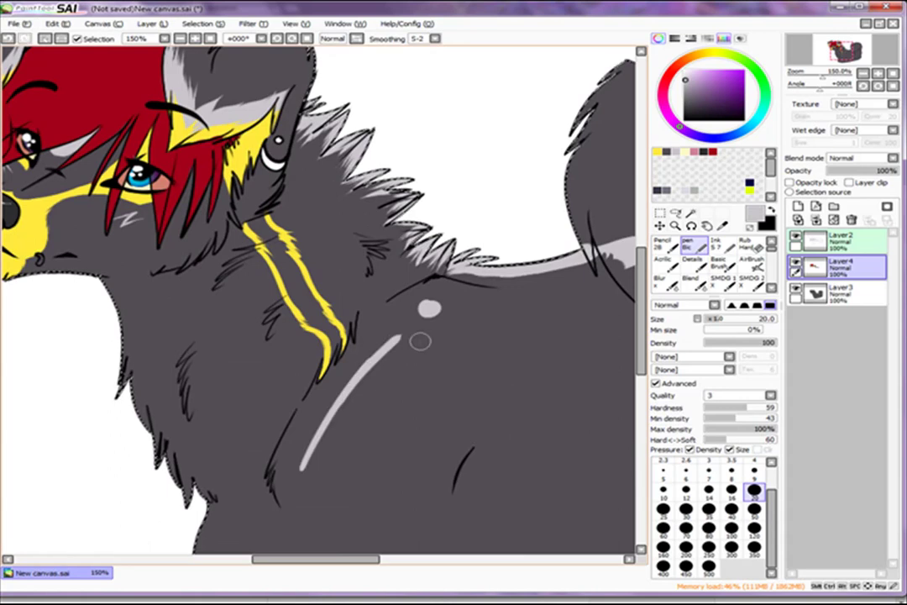
pyautogui.moveTo(370, 382)
pyautogui.mouseDown()
pyautogui.moveTo(302, 466)
pyautogui.moveTo(315, 441)
pyautogui.mouseUp()
pyautogui.moveTo(378, 403); pyautogui.dragTo(319, 462)
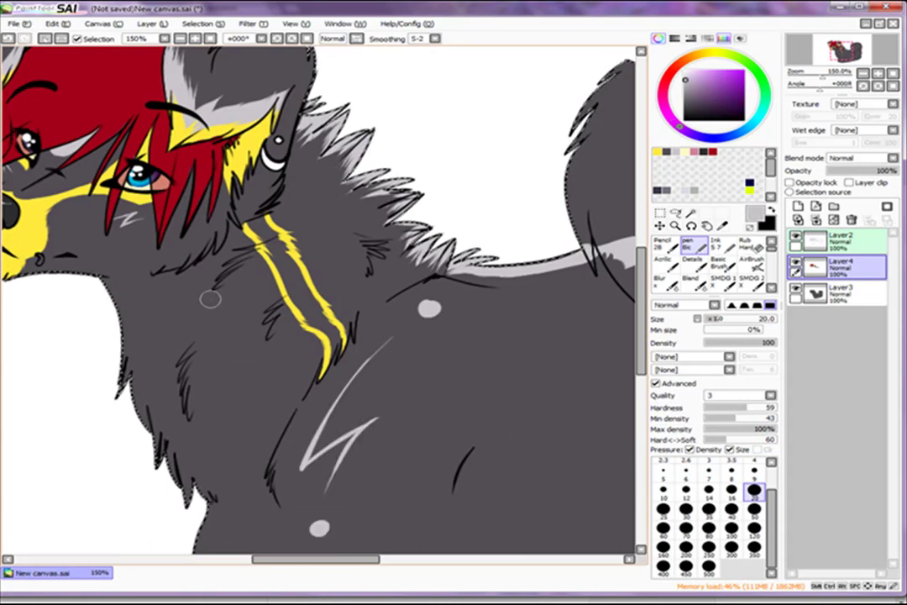
# Paint light grey across the lower tail and round off its upper edge with dark grey using the size 120 pen.
pyautogui.scroll(-2, 11, 381)
pyautogui.scroll(2, 355, 296)
pyautogui.click(754, 529)
pyautogui.moveTo(424, 265)
pyautogui.mouseDown()
pyautogui.moveTo(260, 327)
pyautogui.moveTo(378, 365)
pyautogui.moveTo(415, 239)
pyautogui.moveTo(218, 239)
pyautogui.moveTo(243, 202)
pyautogui.moveTo(327, 324)
pyautogui.moveTo(466, 223)
pyautogui.moveTo(314, 324)
pyautogui.moveTo(246, 280)
pyautogui.moveTo(247, 233)
pyautogui.moveTo(260, 300)
pyautogui.mouseUp()
pyautogui.scroll(-2, 259, 300)
pyautogui.scroll(2, 277, 319)
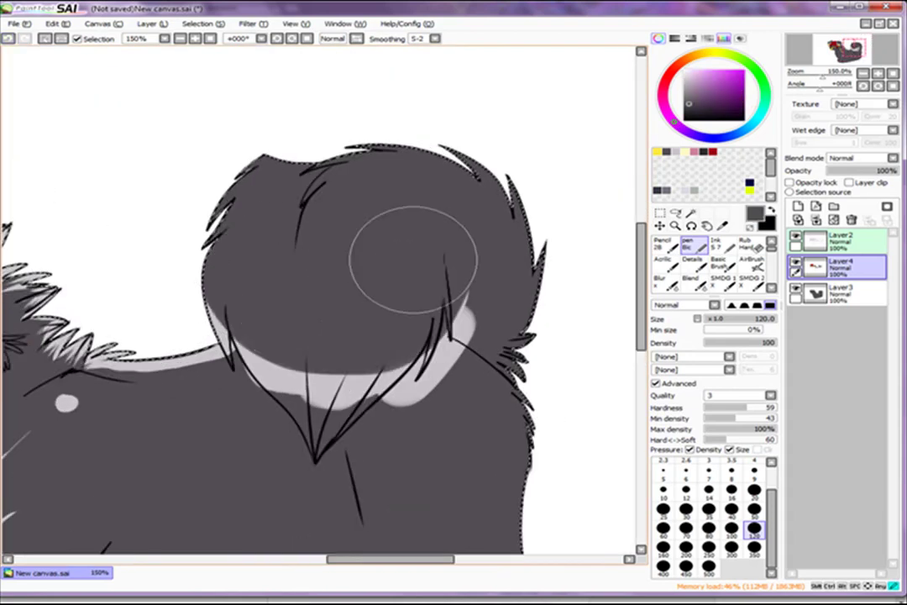
# Handwrite "*facepalm*" in yellow across the tail.
pyautogui.scroll(-2, 284, 304)
pyautogui.scroll(3, 252, 311)
pyautogui.press('[')
pyautogui.press('[')
pyautogui.press('[')
pyautogui.press('[')
pyautogui.press('[')
pyautogui.press('[')
pyautogui.press('[')
pyautogui.press('[')
pyautogui.press('[')
pyautogui.press('[')
pyautogui.moveTo(190, 252); pyautogui.dragTo(207, 267)
pyautogui.moveTo(236, 255); pyautogui.dragTo(246, 303)
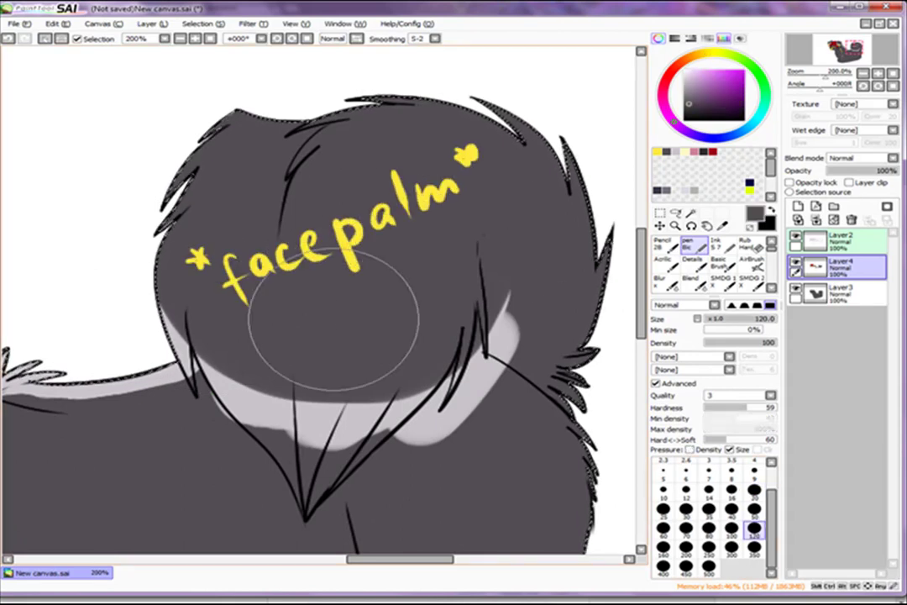
# Paint a wide yellow band across the tail above the light grey area with the size 50 pen.
pyautogui.click(754, 510)
pyautogui.moveTo(179, 271)
pyautogui.mouseDown()
pyautogui.moveTo(462, 324)
pyautogui.moveTo(425, 246)
pyautogui.moveTo(347, 359)
pyautogui.mouseUp()
pyautogui.moveTo(181, 214)
pyautogui.mouseDown()
pyautogui.moveTo(290, 326)
pyautogui.moveTo(462, 242)
pyautogui.moveTo(419, 267)
pyautogui.moveTo(387, 315)
pyautogui.mouseUp()
# Shape the upper edge of the tail's yellow band into jagged fur points by alternating sampled dark grey and yellow.
pyautogui.keyDown('alt'); pyautogui.click(293, 374); pyautogui.keyUp('alt')
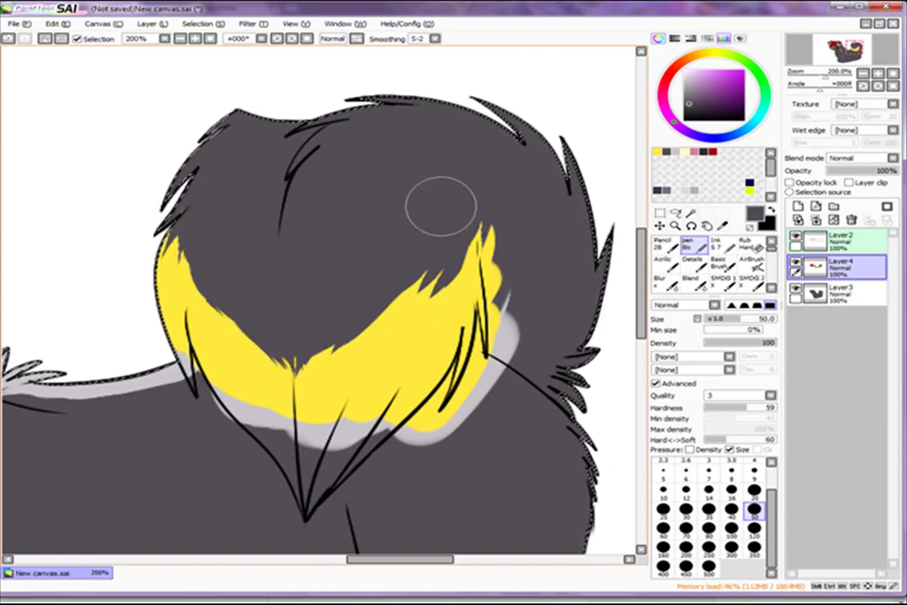
pyautogui.keyDown('alt'); pyautogui.click(220, 347); pyautogui.keyUp('alt')
pyautogui.moveTo(225, 326); pyautogui.dragTo(293, 368)
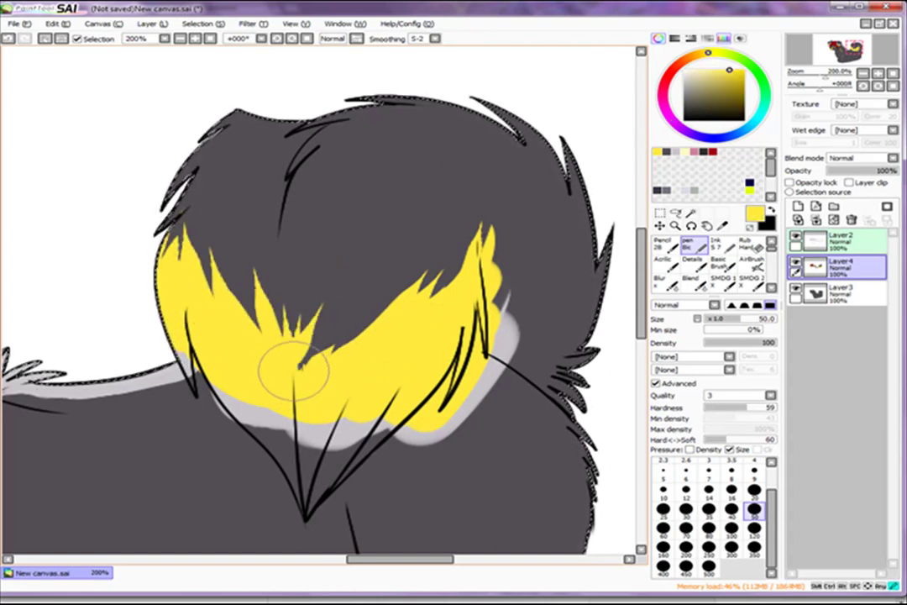
pyautogui.keyDown('alt'); pyautogui.click(337, 220); pyautogui.keyUp('alt')
pyautogui.moveTo(403, 197); pyautogui.dragTo(329, 348)
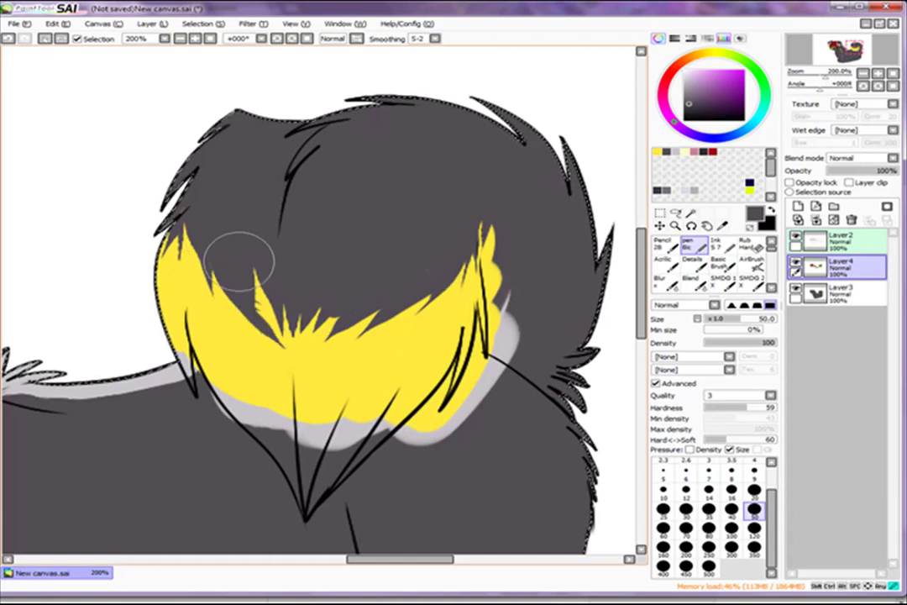
pyautogui.moveTo(325, 359); pyautogui.dragTo(346, 371)
pyautogui.keyDown('alt'); pyautogui.click(353, 375); pyautogui.keyUp('alt')
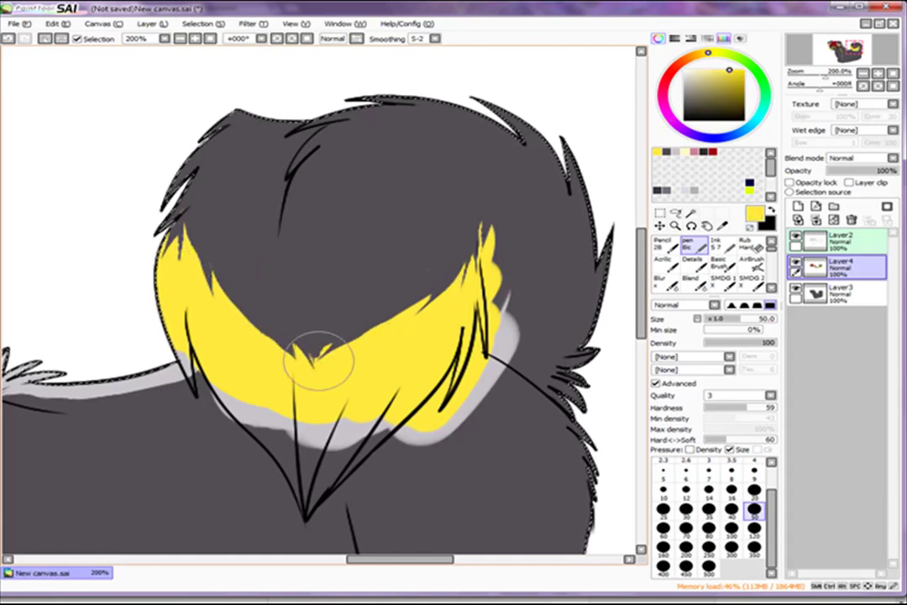
pyautogui.keyDown('alt'); pyautogui.click(372, 280); pyautogui.keyUp('alt')
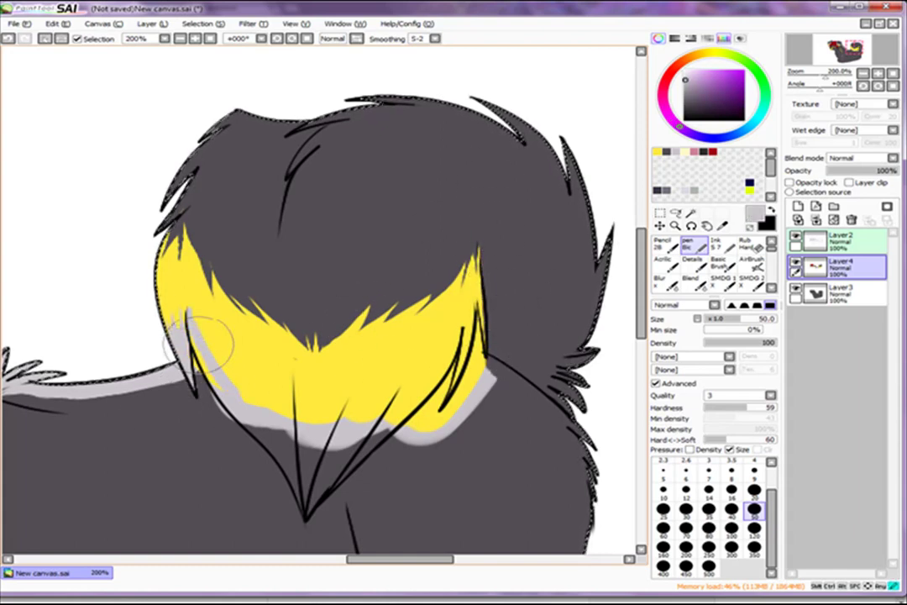
# Fill the tail tip with light grey and work jagged points into its border with the yellow band.
pyautogui.moveTo(279, 432); pyautogui.dragTo(340, 477)
pyautogui.moveTo(457, 357)
pyautogui.mouseDown()
pyautogui.moveTo(442, 409)
pyautogui.moveTo(336, 454)
pyautogui.moveTo(296, 418)
pyautogui.moveTo(227, 380)
pyautogui.moveTo(304, 388)
pyautogui.mouseUp()
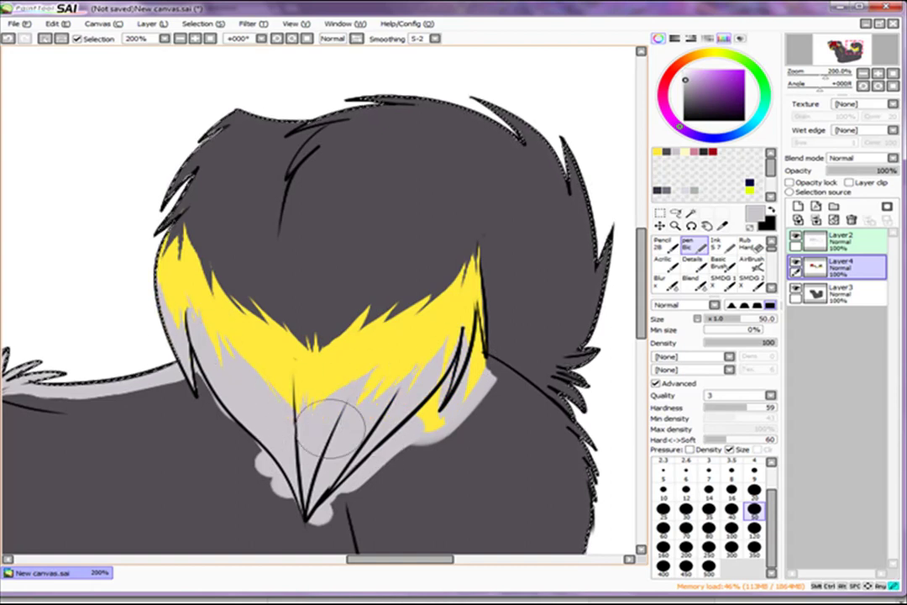
pyautogui.keyDown('alt'); pyautogui.click(296, 344); pyautogui.keyUp('alt')
pyautogui.moveTo(295, 345)
pyautogui.mouseDown()
pyautogui.moveTo(215, 346)
pyautogui.moveTo(203, 315)
pyautogui.moveTo(238, 340)
pyautogui.mouseUp()
# Clean up the light grey and yellow spilling outside the tail tip's outline with the sampled dark grey.
pyautogui.keyDown('alt'); pyautogui.click(348, 521); pyautogui.keyUp('alt')
pyautogui.scroll(1, 349, 521)
pyautogui.moveTo(399, 472)
pyautogui.mouseDown()
pyautogui.moveTo(314, 537)
pyautogui.moveTo(182, 400)
pyautogui.moveTo(217, 415)
pyautogui.mouseUp()
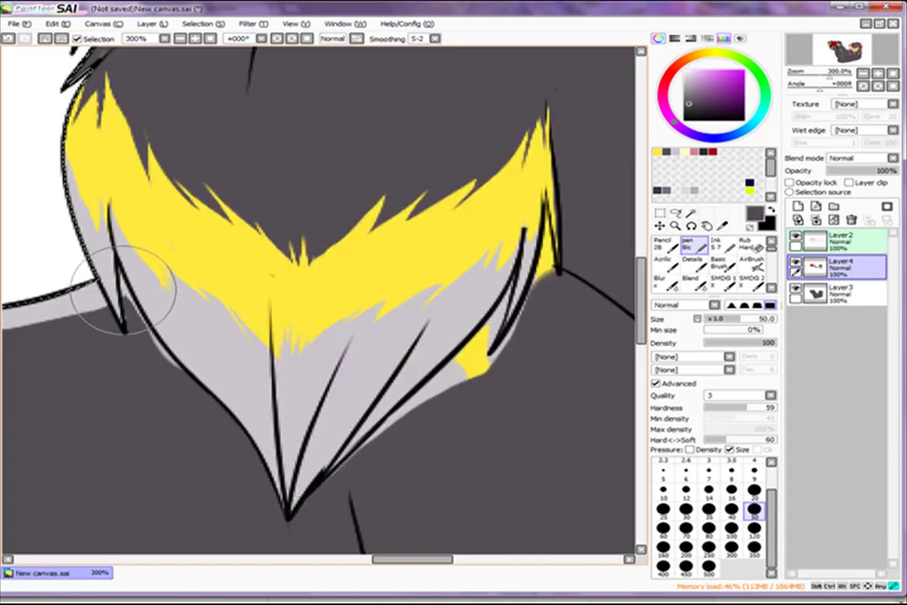
pyautogui.moveTo(128, 295); pyautogui.dragTo(128, 316)
pyautogui.moveTo(388, 435)
pyautogui.mouseDown()
pyautogui.moveTo(445, 394)
pyautogui.moveTo(546, 283)
pyautogui.mouseUp()
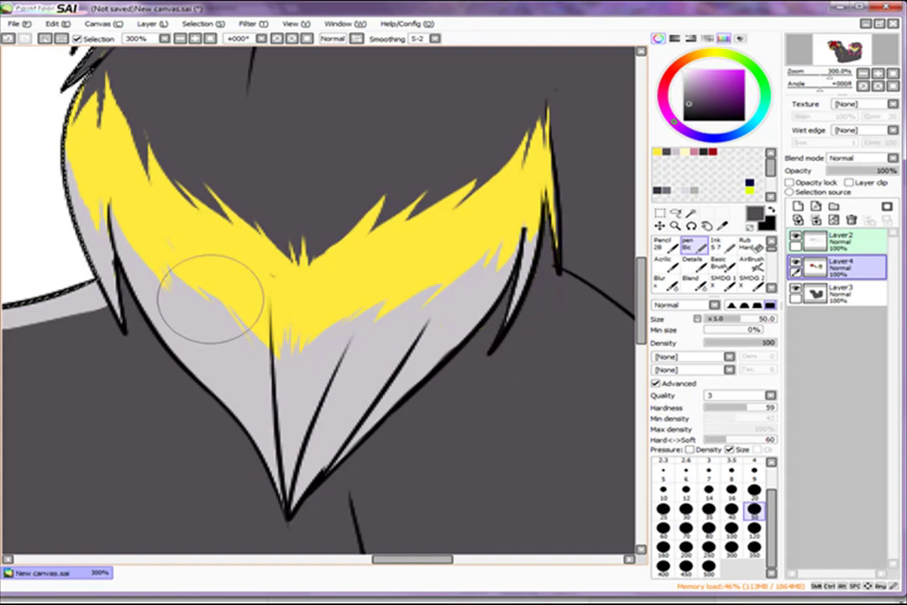
# Touch up the borders of the tail's light grey tip using the sampled light grey and dark grey.
pyautogui.keyDown('alt'); pyautogui.click(320, 321); pyautogui.keyUp('alt')
pyautogui.keyDown('alt'); pyautogui.click(126, 286); pyautogui.keyUp('alt')
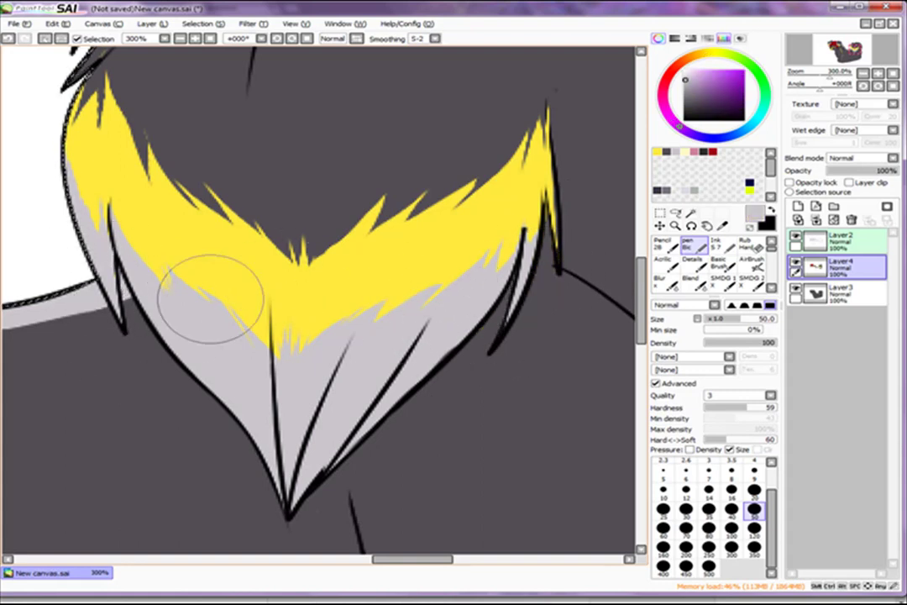
pyautogui.hotkey('ctrl', 'z')
pyautogui.keyDown('alt'); pyautogui.click(449, 395); pyautogui.keyUp('alt')
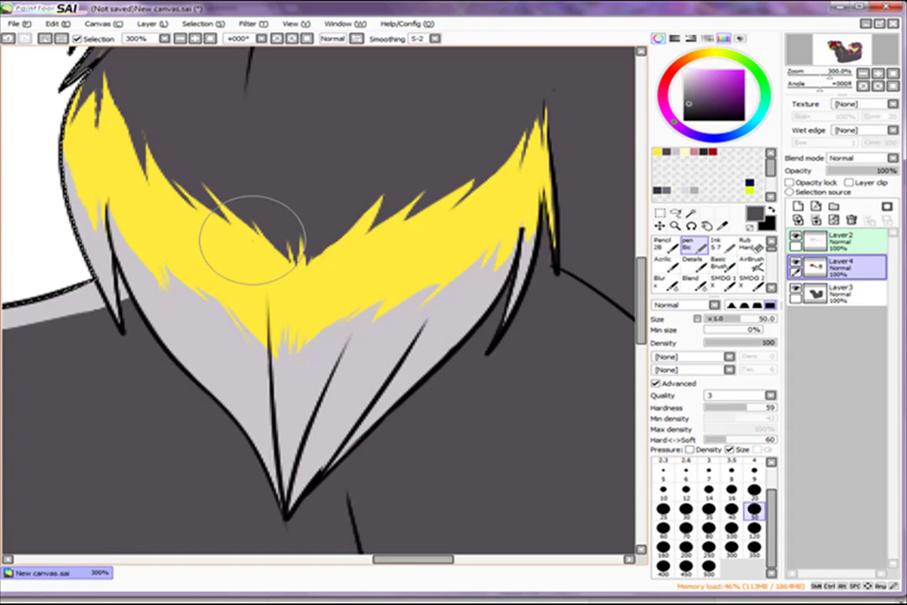
pyautogui.scroll(-3, 252, 237)
pyautogui.scroll(3, 290, 323)
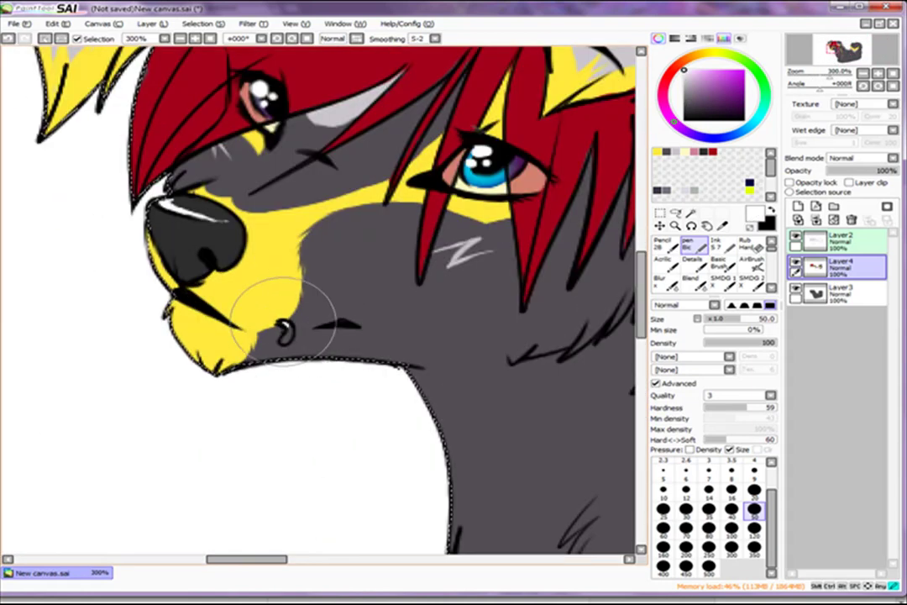
# Paint a thin curved yellow stripe along the dog's side with the size 20 pen and fray its edge with dark grey.
pyautogui.scroll(-3, 138, 283)
pyautogui.keyDown('alt'); pyautogui.click(470, 210); pyautogui.keyUp('alt')
pyautogui.moveTo(245, 432); pyautogui.dragTo(403, 371)
pyautogui.hotkey('ctrl', 'z')
pyautogui.scroll(1, 252, 336)
pyautogui.moveTo(336, 378); pyautogui.dragTo(190, 123)
pyautogui.moveTo(376, 169)
pyautogui.mouseDown()
pyautogui.moveTo(340, 190)
pyautogui.moveTo(223, 245)
pyautogui.moveTo(132, 363)
pyautogui.mouseUp()
pyautogui.moveTo(382, 164); pyautogui.dragTo(159, 261)
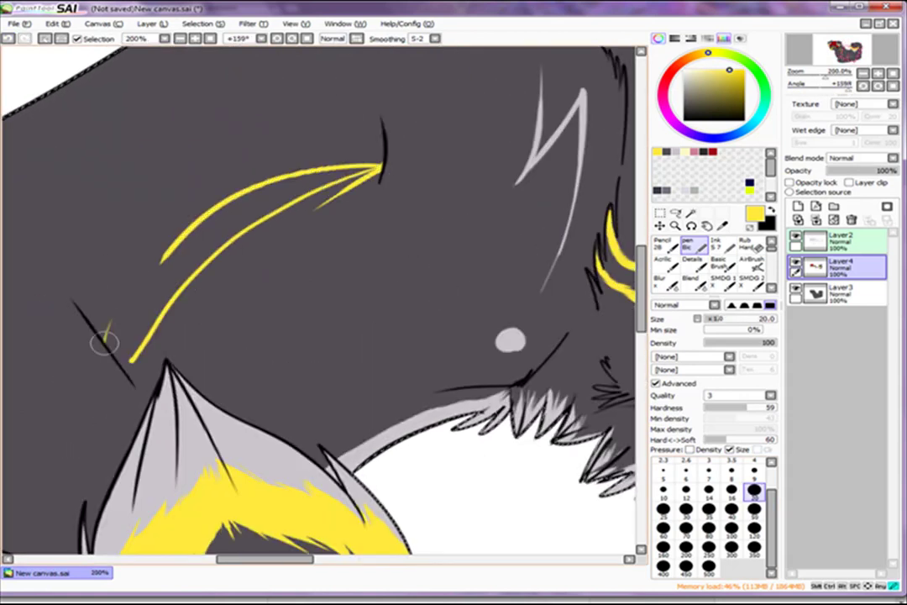
pyautogui.moveTo(378, 168); pyautogui.dragTo(105, 340)
pyautogui.keyDown('alt'); pyautogui.click(141, 339); pyautogui.keyUp('alt')
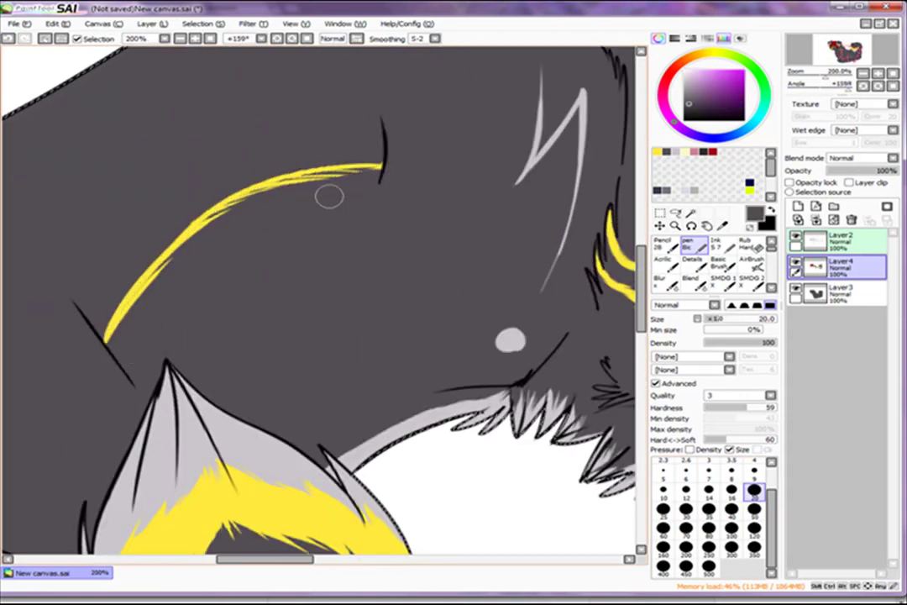
pyautogui.moveTo(303, 198); pyautogui.dragTo(365, 303)
# Add a second yellow stripe parallel to the first on the side and roughen the edges with sampled dark grey.
pyautogui.keyDown('alt'); pyautogui.click(462, 263); pyautogui.keyUp('alt')
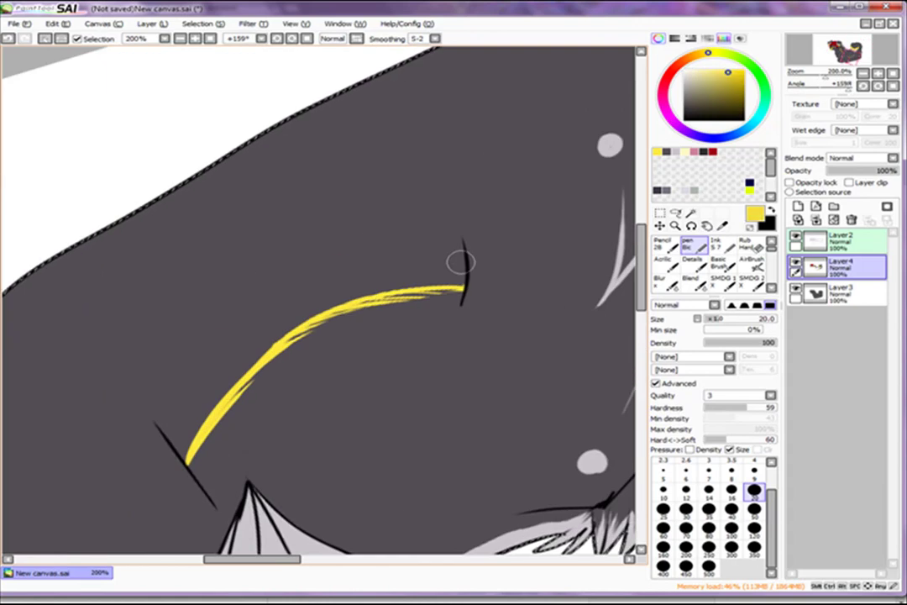
pyautogui.keyDown('alt'); pyautogui.click(204, 342); pyautogui.keyUp('alt')
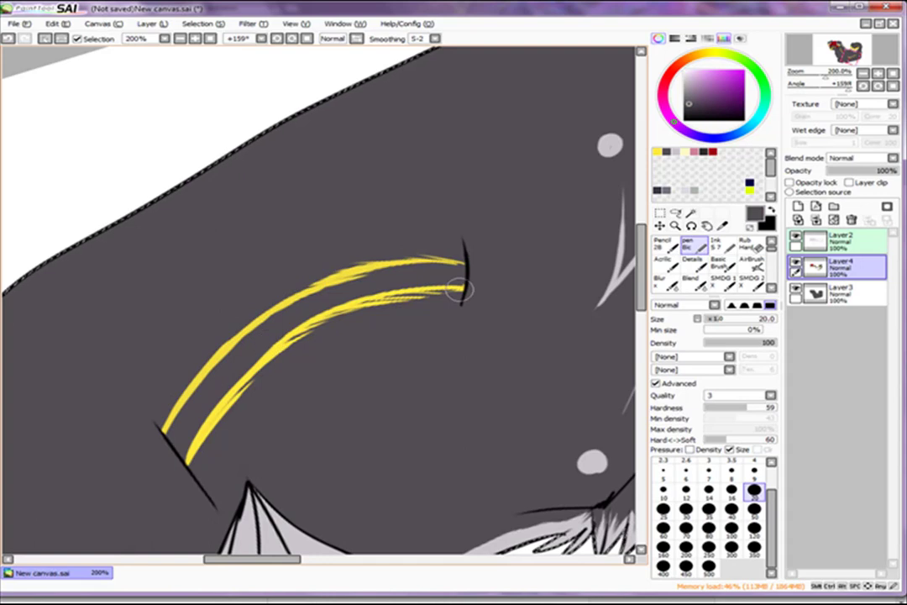
pyautogui.keyDown('alt'); pyautogui.click(444, 288); pyautogui.keyUp('alt')
pyautogui.keyDown('alt'); pyautogui.click(446, 298); pyautogui.keyUp('alt')
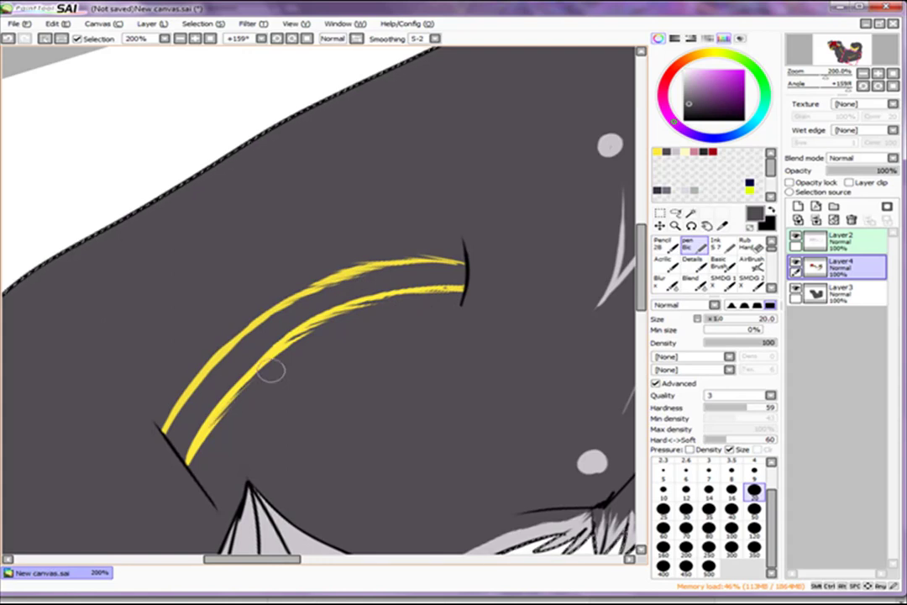
# Create a new layer above Layer2, cover the whole dog with very dark purple at brush size 500, and set the layer opacity to 60%.
pyautogui.press('Home')
pyautogui.press('-')
pyautogui.press('-')
pyautogui.press('-')
pyautogui.click(798, 206)
pyautogui.moveTo(846, 244); pyautogui.dragTo(840, 237)
pyautogui.click(827, 237)
pyautogui.click(708, 567)
pyautogui.moveTo(167, 251); pyautogui.dragTo(361, 151)
pyautogui.moveTo(890, 170); pyautogui.dragTo(870, 171)
# Erase the dark shading over the shoulder and its lightning mark with the hard rubber at size 120.
pyautogui.press('-')
pyautogui.press('+')
pyautogui.click(745, 243)
pyautogui.press('+')
pyautogui.press('+')
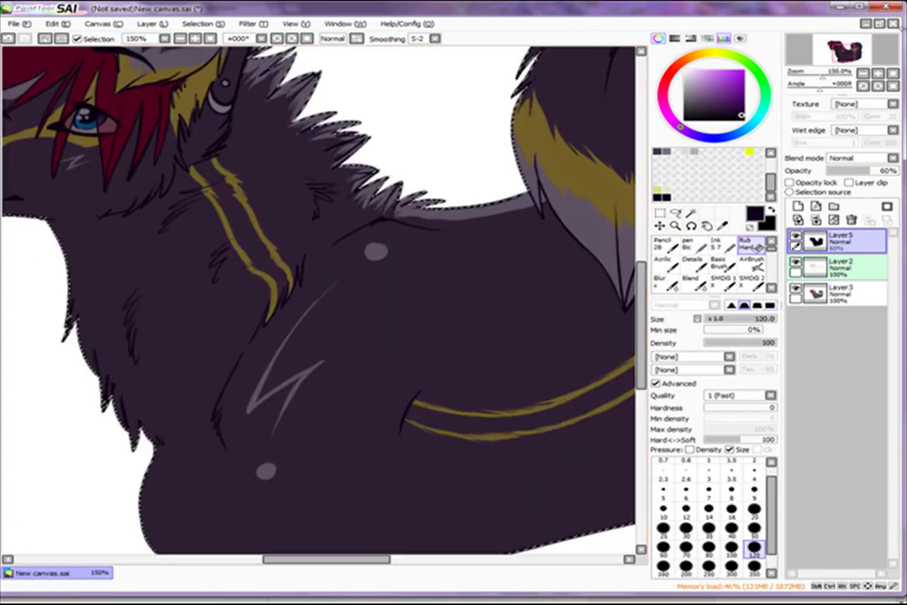
pyautogui.moveTo(278, 369)
pyautogui.mouseDown()
pyautogui.moveTo(415, 237)
pyautogui.moveTo(384, 373)
pyautogui.mouseUp()
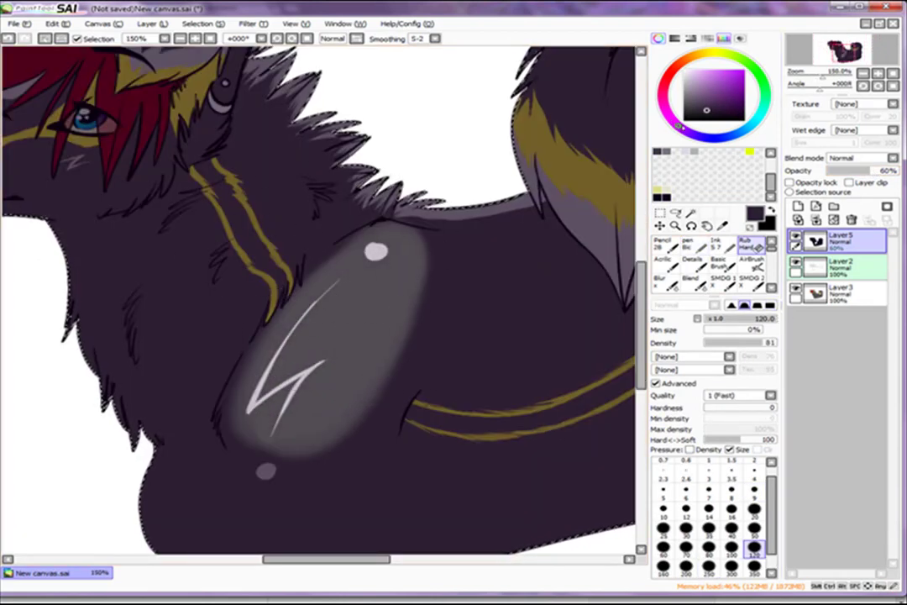
# Soften the edges of the lightened shoulder area with the Blur tool at size 50.
pyautogui.scroll(-2, 709, 264)
pyautogui.click(750, 281)
pyautogui.moveTo(385, 273)
pyautogui.mouseDown()
pyautogui.moveTo(389, 230)
pyautogui.moveTo(415, 332)
pyautogui.moveTo(393, 340)
pyautogui.moveTo(267, 455)
pyautogui.moveTo(362, 409)
pyautogui.mouseUp()
pyautogui.scroll(-2, 335, 405)
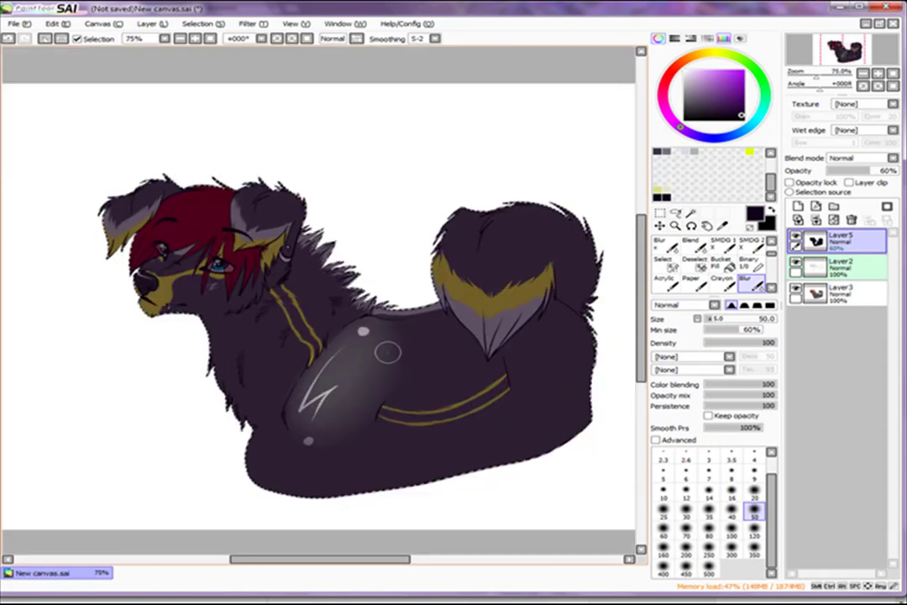
# Erase shading over the hind thigh, mid-body and tail tip sides, blending the edges with Blur at size 120.
pyautogui.press('e')
pyautogui.scroll(2, 573, 269)
pyautogui.click(750, 281)
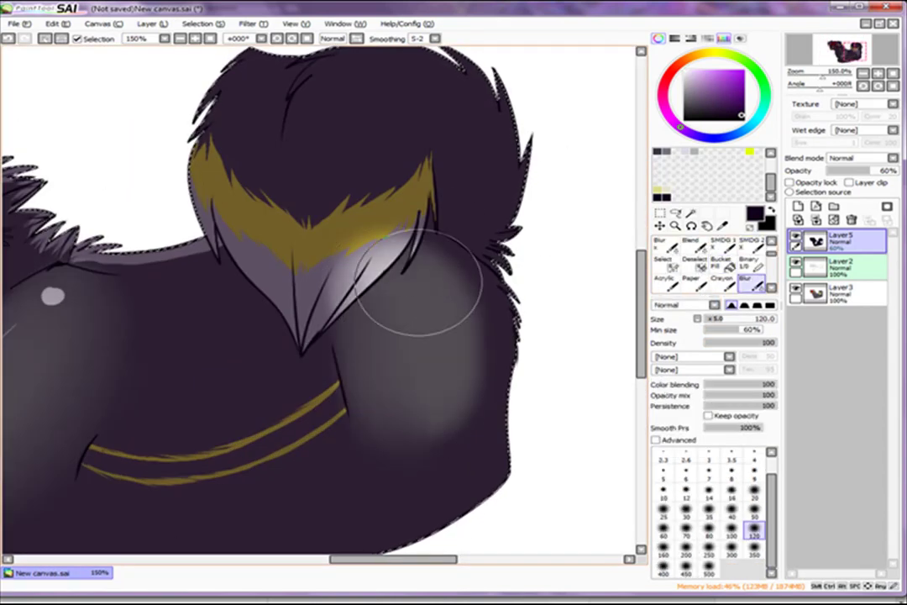
pyautogui.moveTo(197, 319)
pyautogui.mouseDown()
pyautogui.moveTo(324, 289)
pyautogui.moveTo(330, 330)
pyautogui.moveTo(359, 344)
pyautogui.mouseUp()
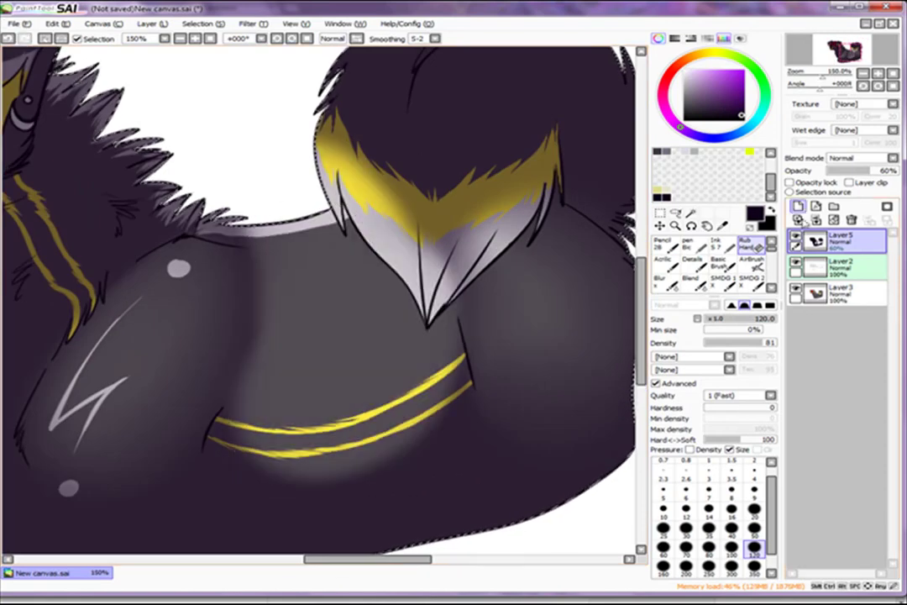
# Lighten the neck, ears, face and hair with the size 120 rubber and blend the edges with Blur at size 120.
pyautogui.press('e')
pyautogui.scroll(-2, 258, 378)
pyautogui.press('e')
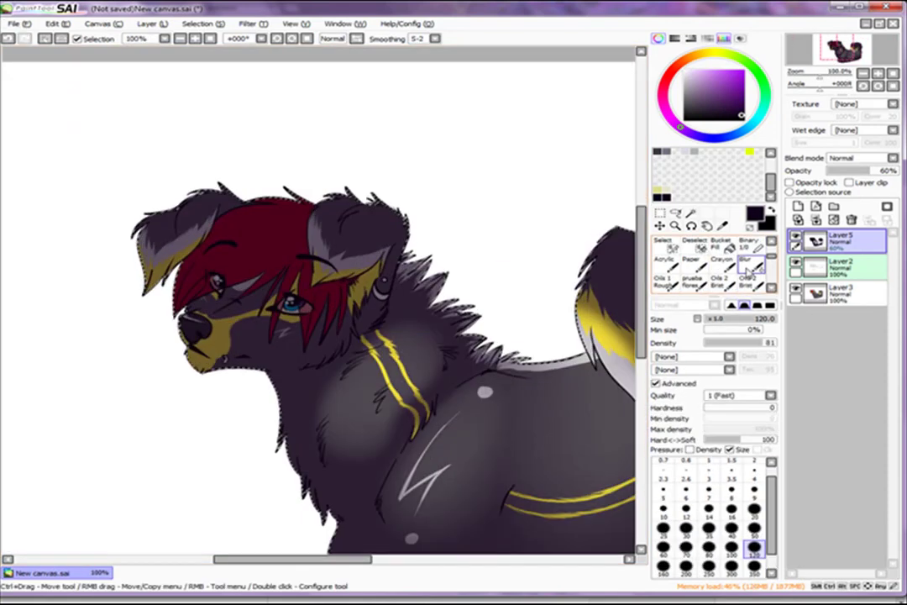
pyautogui.press('e')
pyautogui.scroll(1, 319, 336)
pyautogui.scroll(2, 319, 336)
pyautogui.click(753, 245)
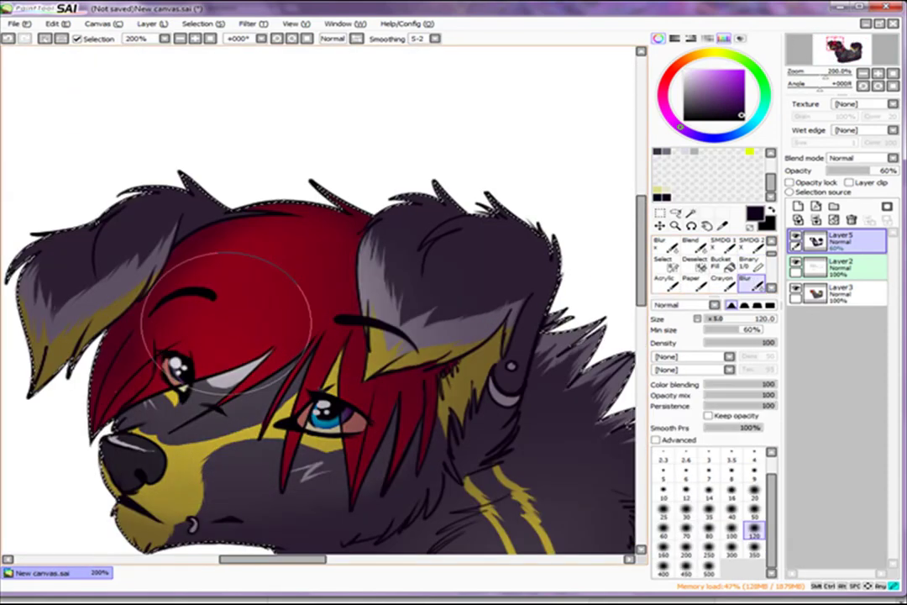
# Erase strand highlights into the red hair and ear at size 20, and add dark strands with the pen at density 13.
pyautogui.scroll(-1, 263, 323)
pyautogui.scroll(1, 203, 311)
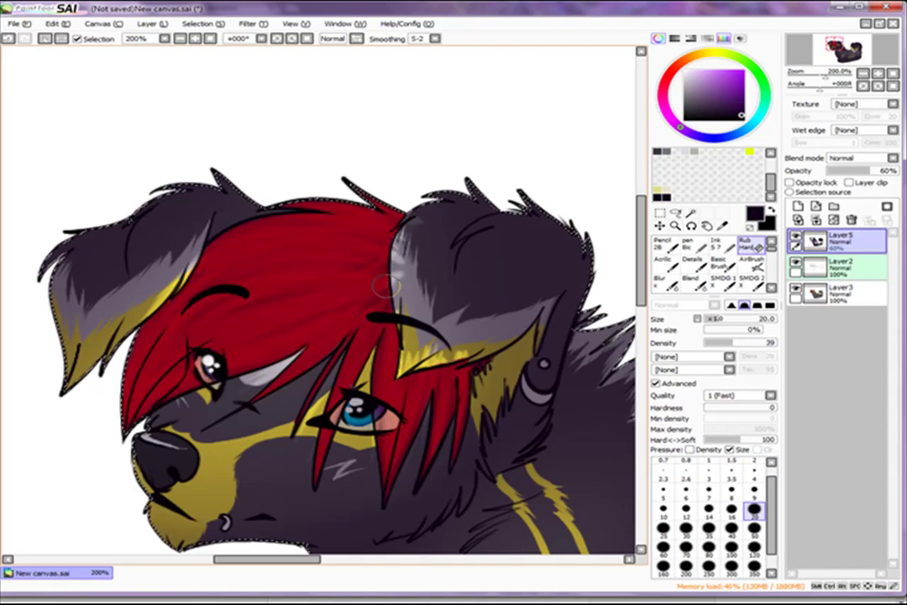
pyautogui.press('n')
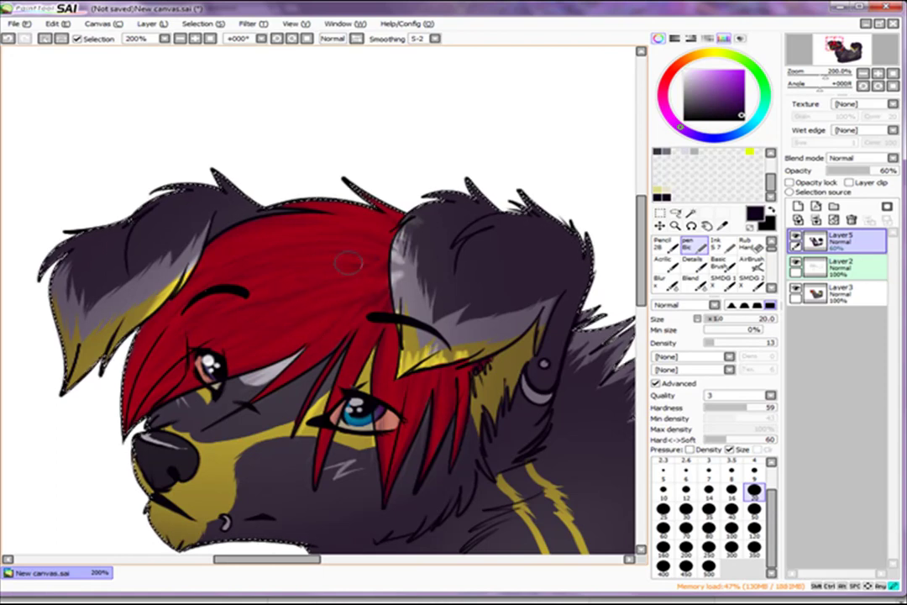
pyautogui.scroll(-1, 239, 347)
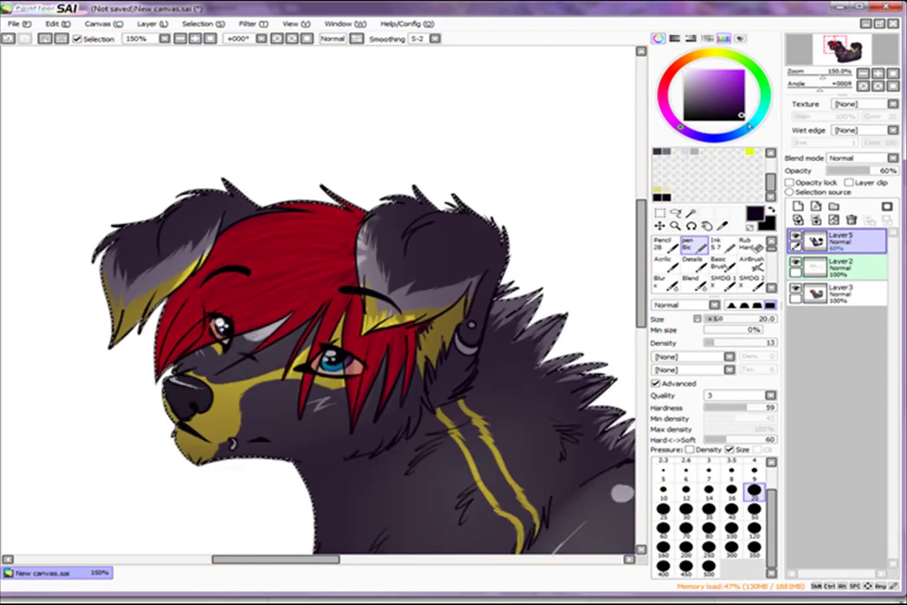
# Erase faint fur strokes across the neck and chest at size 20 and density 12, softening them with Blur at density 53.
pyautogui.press('e')
pyautogui.moveTo(515, 344)
pyautogui.mouseDown()
pyautogui.moveTo(423, 234)
pyautogui.moveTo(416, 197)
pyautogui.mouseUp()
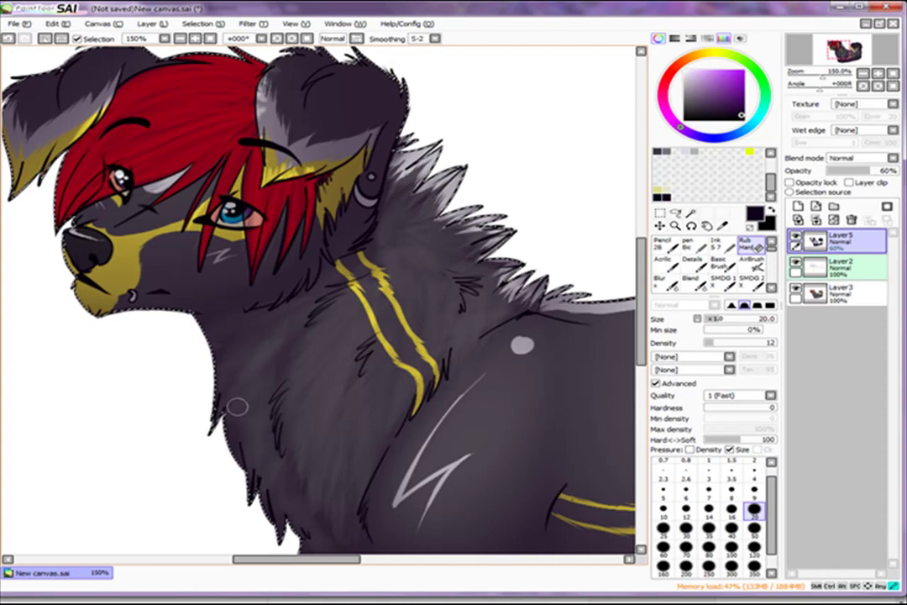
pyautogui.scroll(-2, 300, 312)
pyautogui.scroll(2, 304, 415)
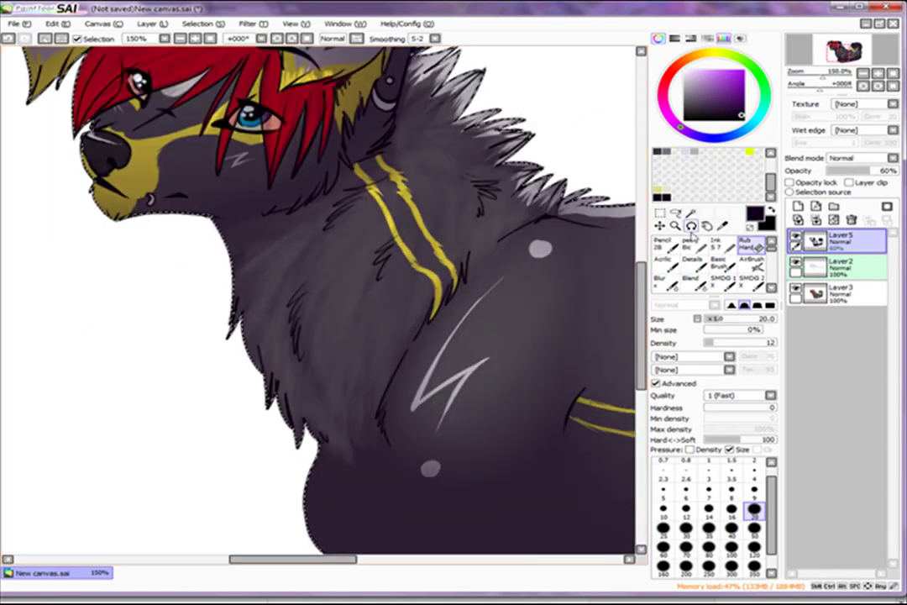
pyautogui.press('n')
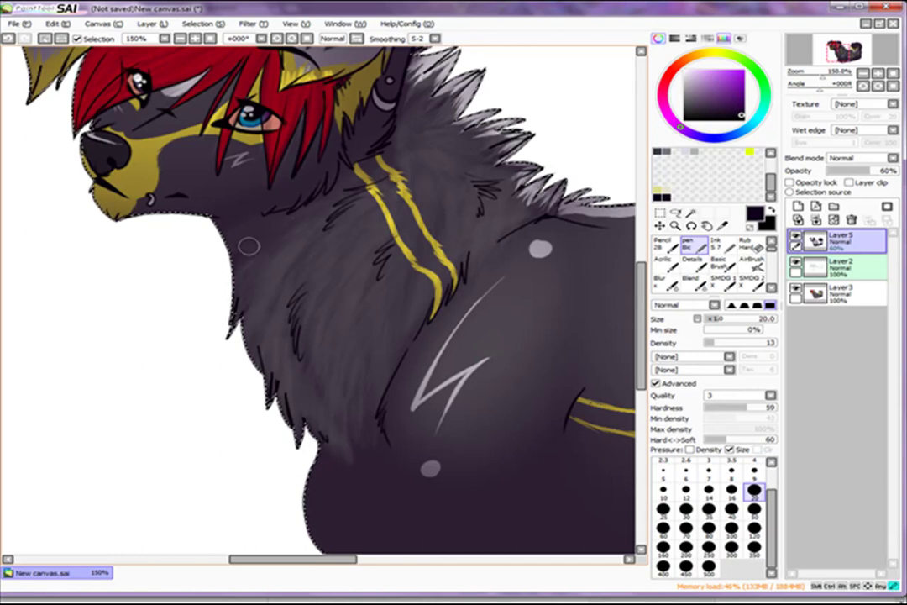
pyautogui.press('b')
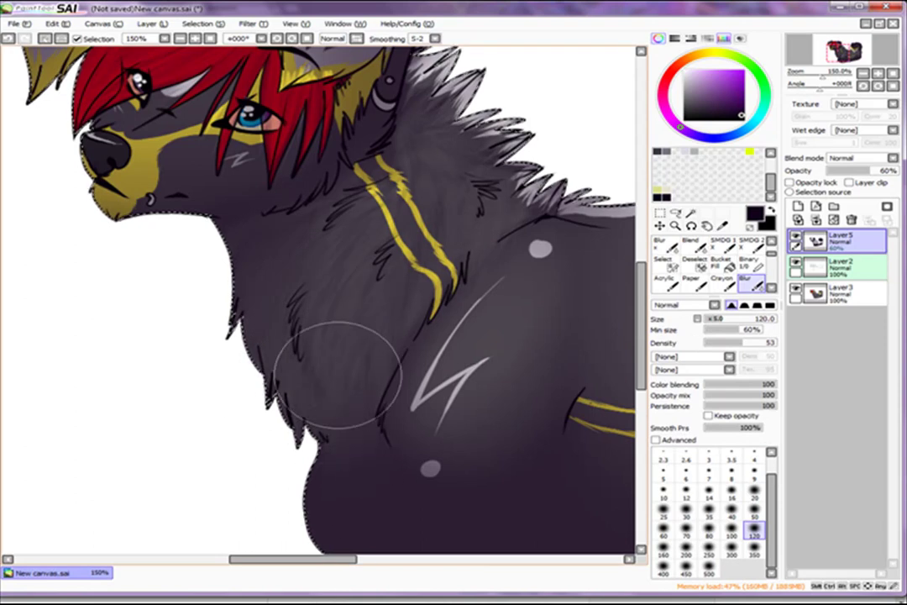
# Erase stronger fur highlights into the neck, chest and back ruff with the size 20 rubber at density 48.
pyautogui.press('e')
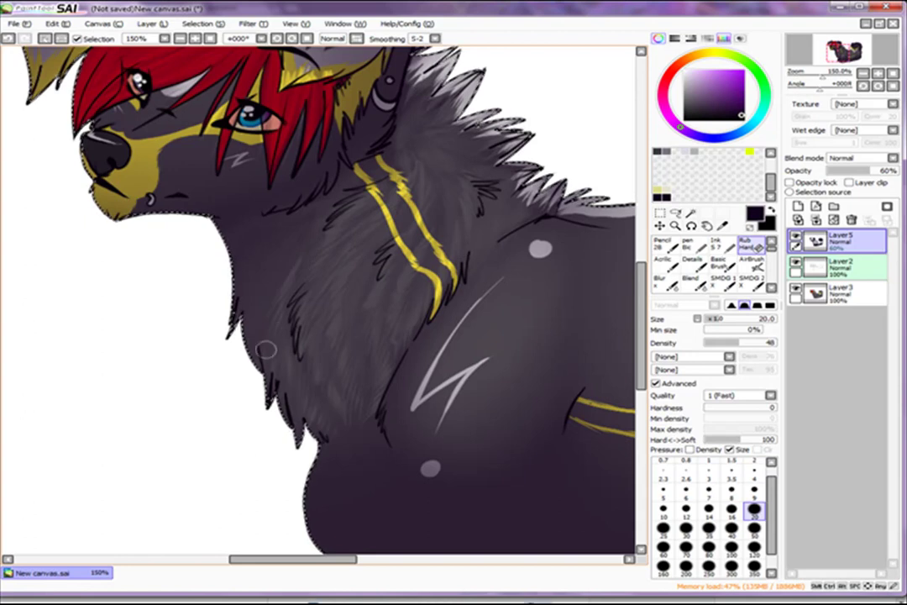
pyautogui.scroll(3, 462, 165)
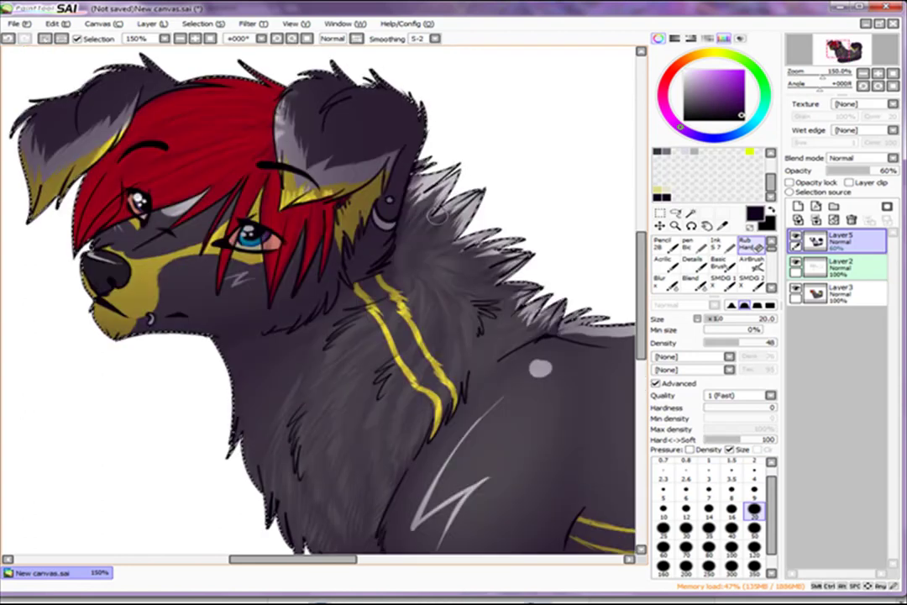
pyautogui.press('n')
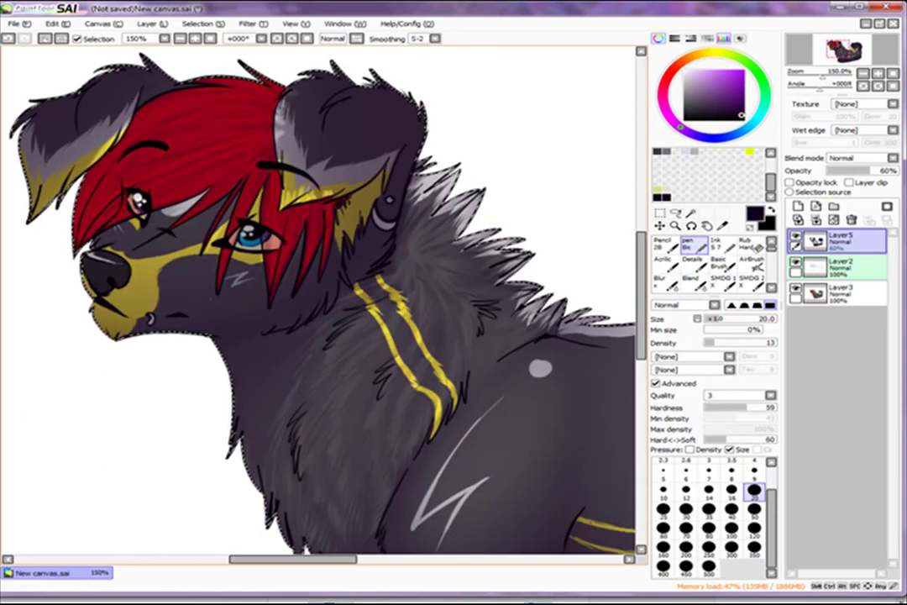
# Shade the neck fur and shoulder softly with the dark purple pen at size 120 and density 13.
pyautogui.click(754, 527)
pyautogui.hotkey('ctrl', '-')
pyautogui.hotkey('ctrl', '+')
pyautogui.moveTo(231, 300); pyautogui.dragTo(378, 273)
pyautogui.moveTo(265, 399)
pyautogui.mouseDown()
pyautogui.moveTo(283, 471)
pyautogui.moveTo(305, 385)
pyautogui.moveTo(352, 311)
pyautogui.moveTo(312, 321)
pyautogui.moveTo(310, 431)
pyautogui.moveTo(372, 379)
pyautogui.moveTo(367, 406)
pyautogui.moveTo(392, 336)
pyautogui.moveTo(433, 303)
pyautogui.moveTo(431, 289)
pyautogui.moveTo(481, 271)
pyautogui.moveTo(426, 332)
pyautogui.moveTo(465, 310)
pyautogui.moveTo(472, 330)
pyautogui.moveTo(366, 311)
pyautogui.moveTo(243, 347)
pyautogui.moveTo(251, 414)
pyautogui.moveTo(253, 368)
pyautogui.moveTo(273, 397)
pyautogui.mouseUp()
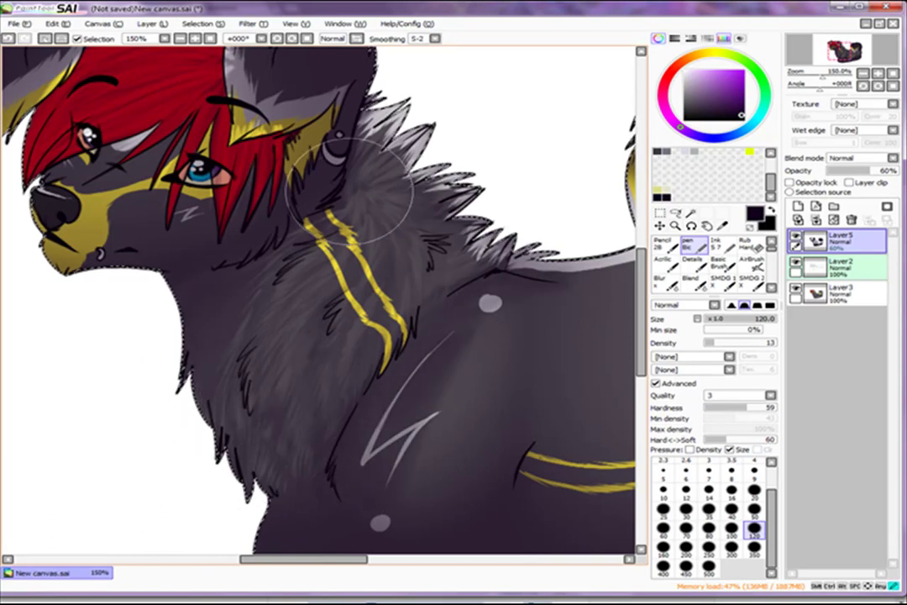
pyautogui.moveTo(289, 357)
pyautogui.mouseDown()
pyautogui.moveTo(299, 401)
pyautogui.moveTo(351, 358)
pyautogui.mouseUp()
# Lighten the shoulder around the lightning mark with the rubber and smooth it with Blur at sizes 120 and 50.
pyautogui.scroll(1, 210, 298)
pyautogui.moveTo(463, 122)
pyautogui.mouseDown()
pyautogui.moveTo(419, 263)
pyautogui.moveTo(282, 285)
pyautogui.mouseUp()
pyautogui.click(753, 530)
pyautogui.moveTo(232, 344)
pyautogui.mouseDown()
pyautogui.moveTo(283, 397)
pyautogui.moveTo(281, 372)
pyautogui.moveTo(400, 309)
pyautogui.mouseUp()
pyautogui.scroll(-2, 714, 264)
pyautogui.click(750, 281)
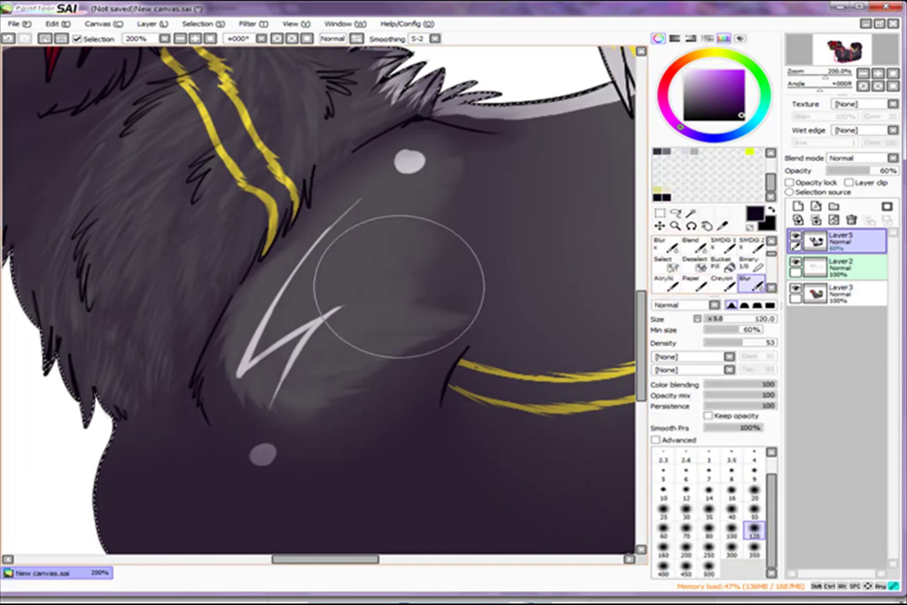
pyautogui.scroll(-1, 299, 441)
pyautogui.scroll(1, 340, 324)
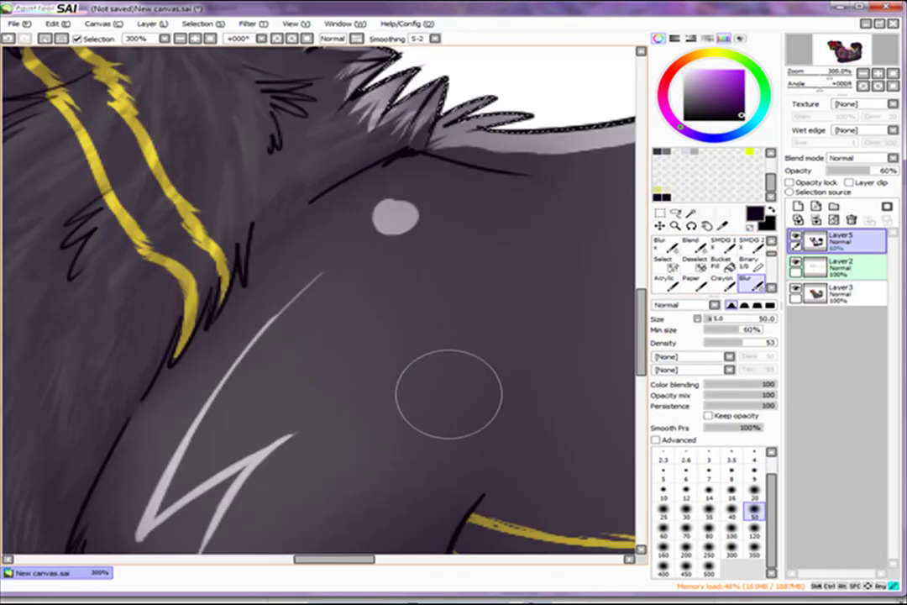
pyautogui.scroll(-1, 404, 277)
pyautogui.press('n')
pyautogui.press('n')
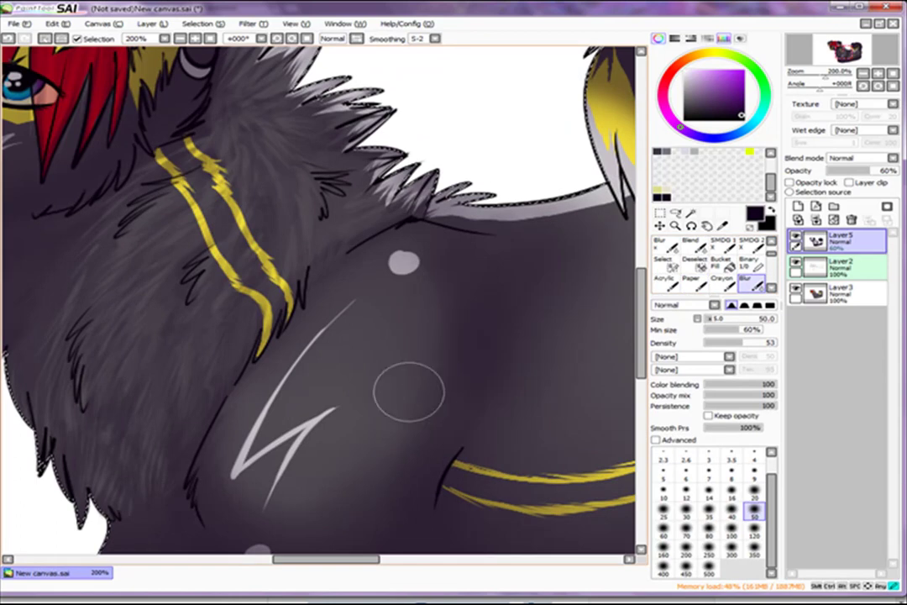
# Erase shading over the rounded hind thigh below the tail with the size 50 rubber at density 48.
pyautogui.scroll(-3, 395, 252)
pyautogui.scroll(3, 395, 327)
pyautogui.press(']')
pyautogui.press(']')
pyautogui.press(']')
pyautogui.press(']')
pyautogui.scroll(-1, 371, 391)
pyautogui.scroll(1, 420, 361)
pyautogui.press('e')
pyautogui.scroll(-1, 492, 330)
pyautogui.scroll(1, 492, 330)
pyautogui.scroll(1, 294, 263)
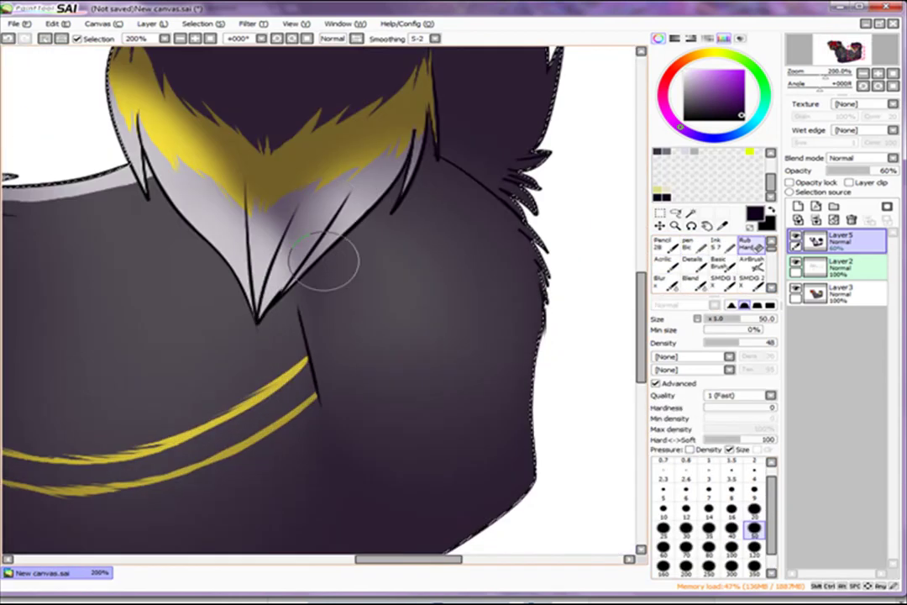
pyautogui.moveTo(334, 240)
pyautogui.mouseDown()
pyautogui.moveTo(428, 160)
pyautogui.moveTo(494, 356)
pyautogui.moveTo(380, 389)
pyautogui.moveTo(547, 239)
pyautogui.moveTo(429, 308)
pyautogui.moveTo(429, 421)
pyautogui.mouseUp()
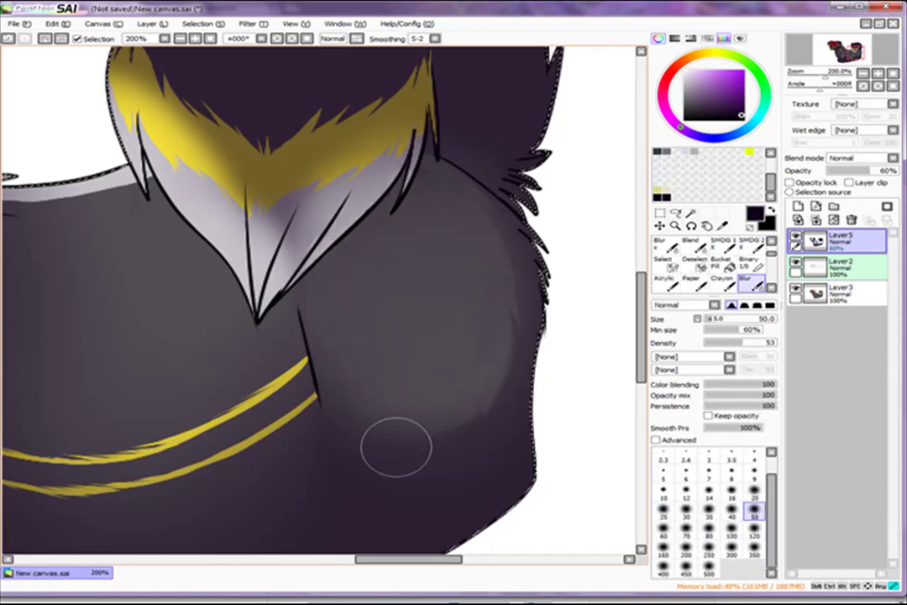
# Blend the lightened hind thigh into the surrounding shadow with the Blur tool.
pyautogui.scroll(-2, 354, 370)
pyautogui.scroll(1, 359, 468)
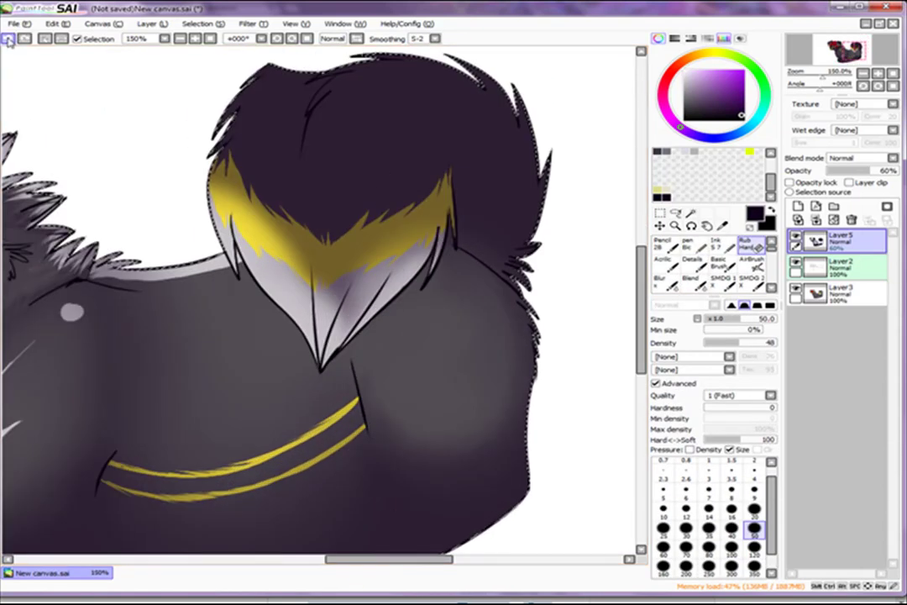
pyautogui.scroll(2, 470, 335)
pyautogui.scroll(-2, 755, 286)
pyautogui.click(750, 284)
pyautogui.scroll(-1, 465, 376)
pyautogui.scroll(-1, 482, 290)
pyautogui.scroll(1, 482, 290)
# Darken the tail's yellow band and tip and paint its cast shadow on the body with the size 50 pen at density 100.
pyautogui.press('n')
pyautogui.scroll(-1, 482, 290)
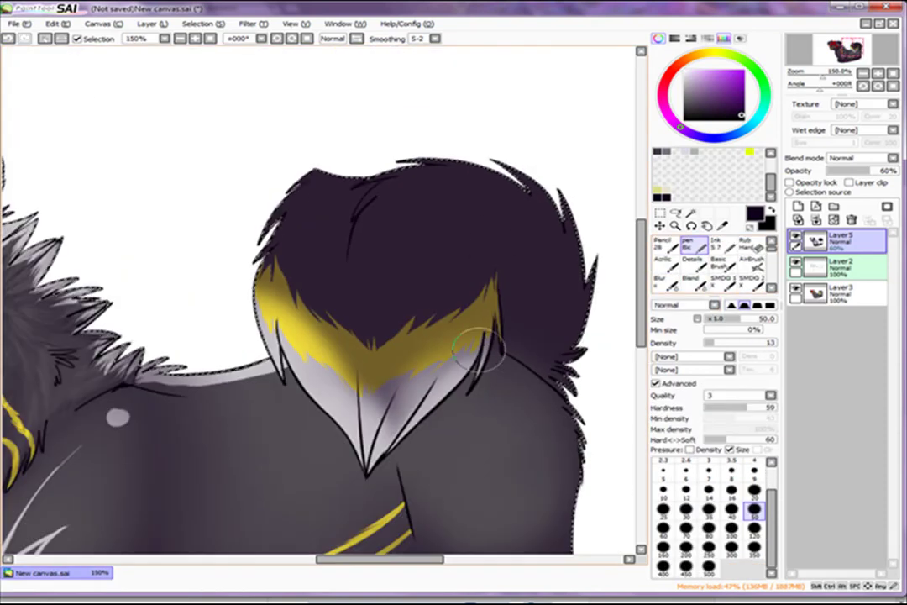
pyautogui.moveTo(732, 343); pyautogui.dragTo(775, 343)
pyautogui.moveTo(420, 278)
pyautogui.mouseDown()
pyautogui.moveTo(494, 317)
pyautogui.moveTo(344, 238)
pyautogui.moveTo(269, 307)
pyautogui.moveTo(270, 344)
pyautogui.moveTo(319, 424)
pyautogui.moveTo(307, 360)
pyautogui.moveTo(471, 362)
pyautogui.moveTo(385, 425)
pyautogui.moveTo(360, 458)
pyautogui.moveTo(364, 477)
pyautogui.moveTo(502, 347)
pyautogui.moveTo(581, 415)
pyautogui.moveTo(545, 386)
pyautogui.moveTo(531, 390)
pyautogui.mouseUp()
pyautogui.scroll(1, 356, 149)
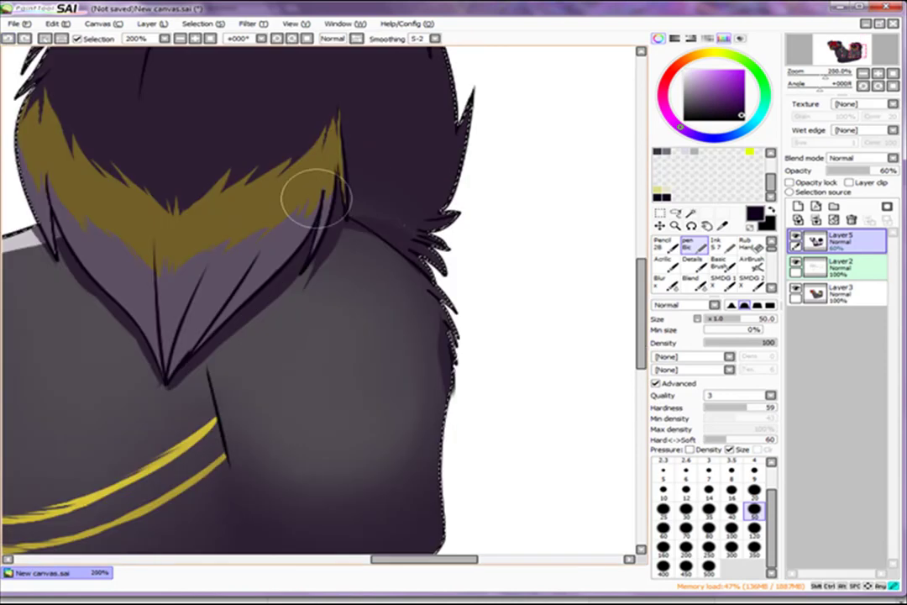
pyautogui.moveTo(357, 236)
pyautogui.mouseDown()
pyautogui.moveTo(417, 266)
pyautogui.moveTo(438, 400)
pyautogui.moveTo(207, 379)
pyautogui.moveTo(212, 407)
pyautogui.mouseUp()
# Paint shadow over the chest, ears, face and muzzle with the size 50 pen at density 100.
pyautogui.scroll(-1, 178, 381)
pyautogui.scroll(1, 433, 352)
pyautogui.scroll(-2, 175, 193)
pyautogui.scroll(2, 336, 378)
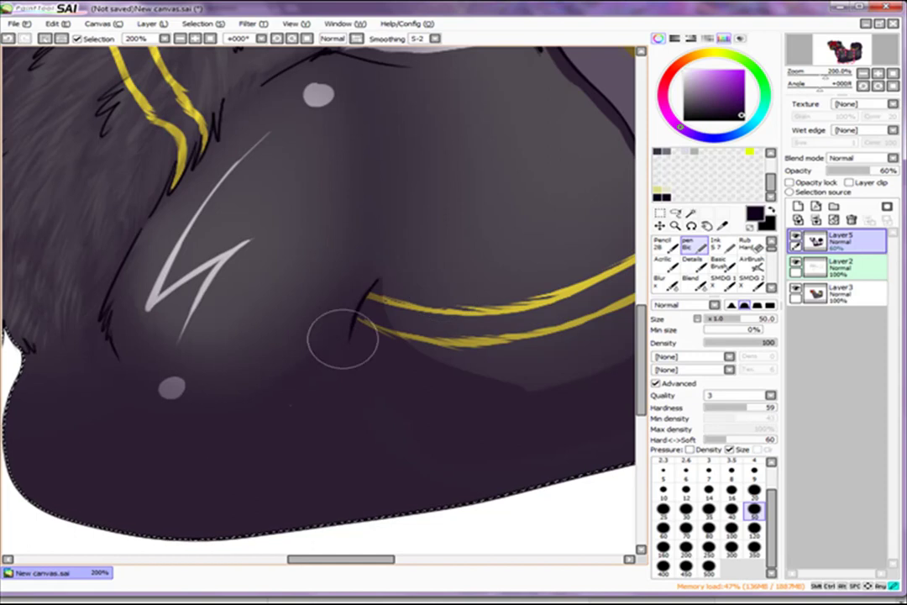
pyautogui.scroll(-2, 363, 300)
pyautogui.scroll(2, 125, 516)
pyautogui.scroll(-1, 280, 334)
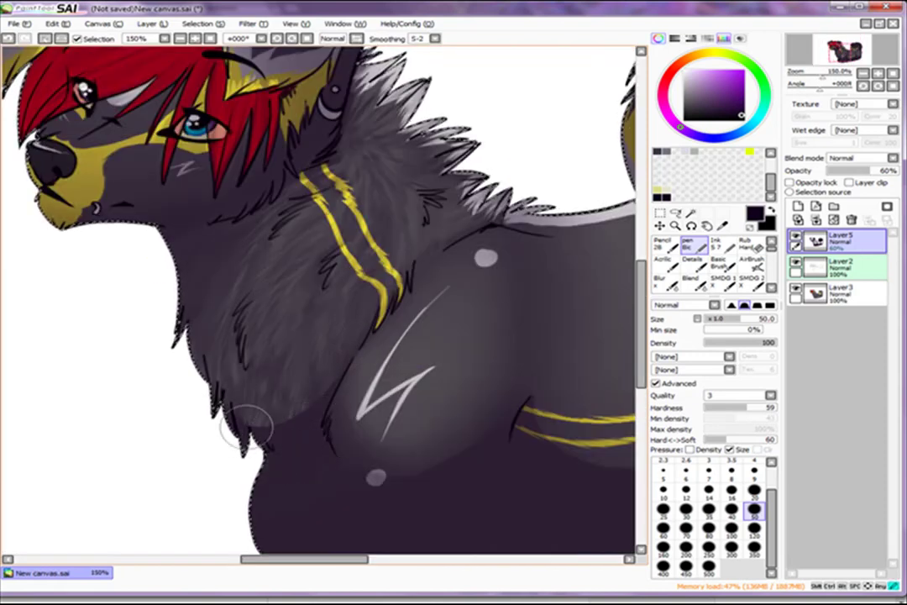
pyautogui.moveTo(193, 222); pyautogui.dragTo(284, 437)
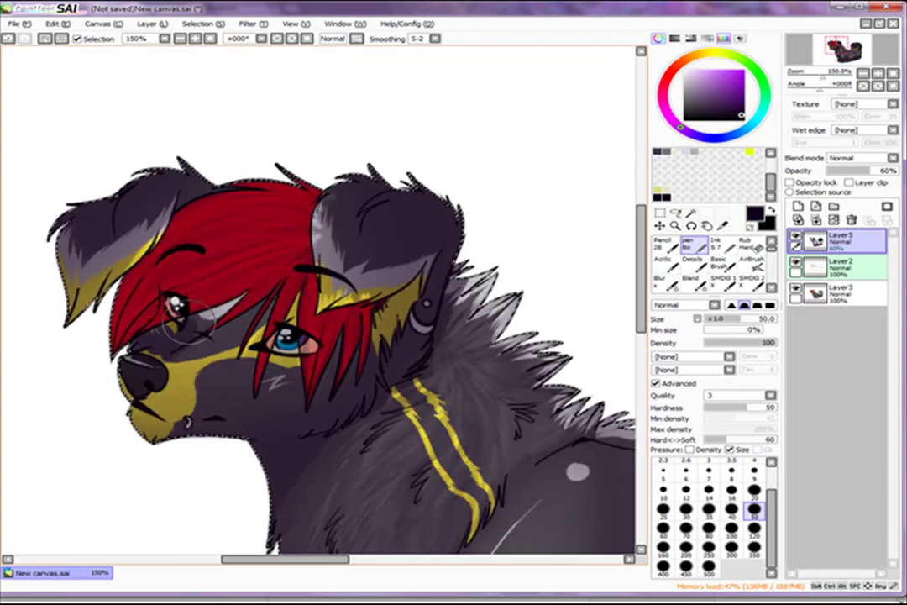
pyautogui.moveTo(220, 307); pyautogui.dragTo(145, 391)
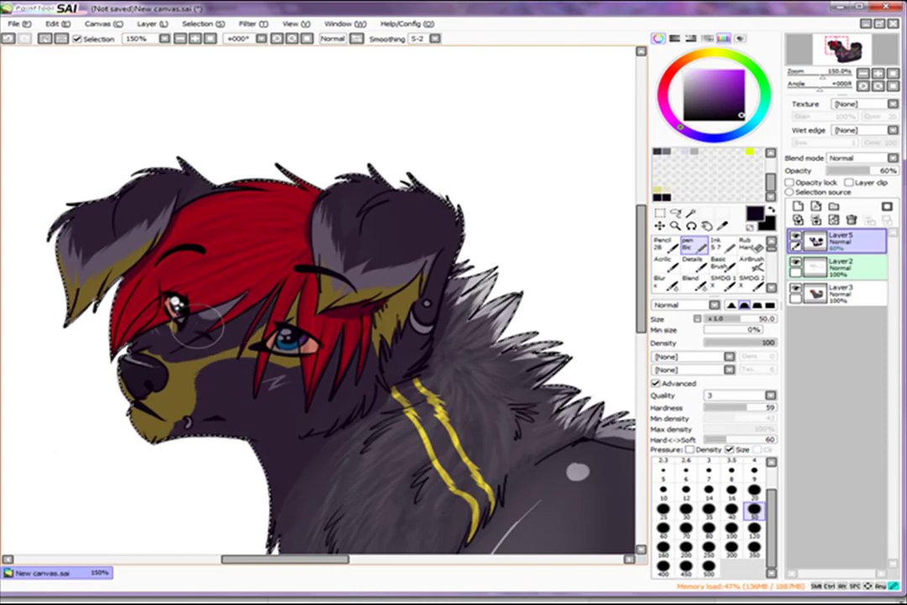
# Erase shading from both ears, the muzzle and the cheek with the size 50 rubber at density 48, keeping pen shadows in the ear folds.
pyautogui.press('e')
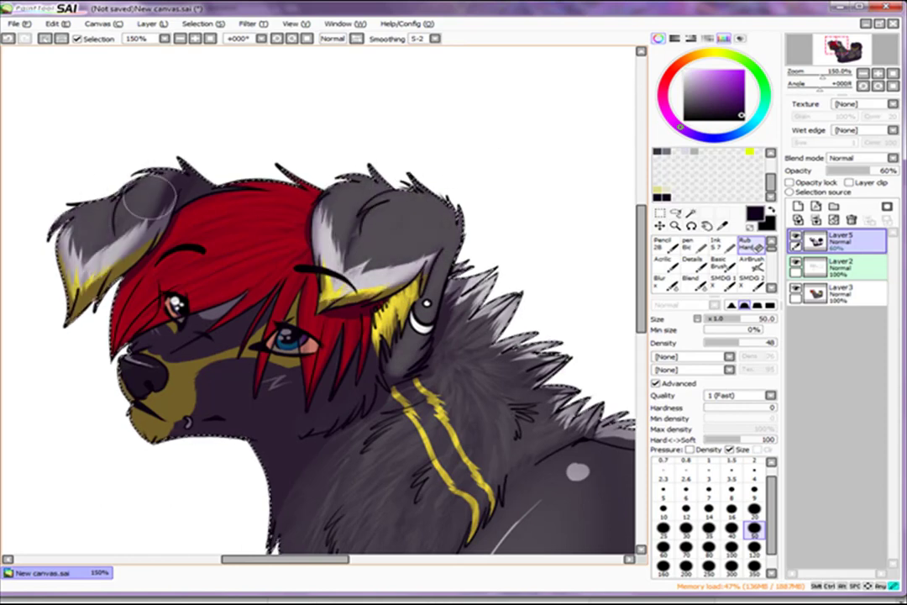
pyautogui.click(660, 241)
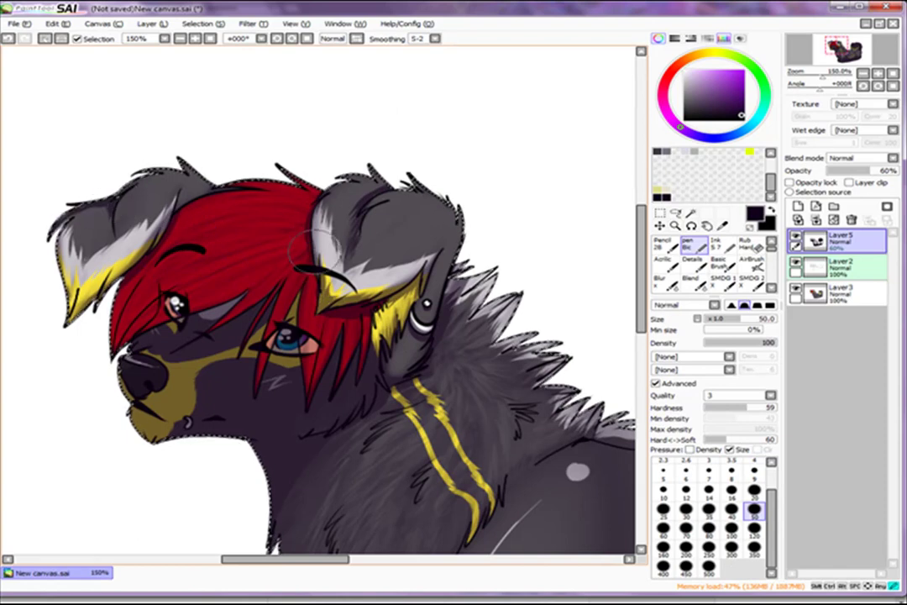
pyautogui.press('e')
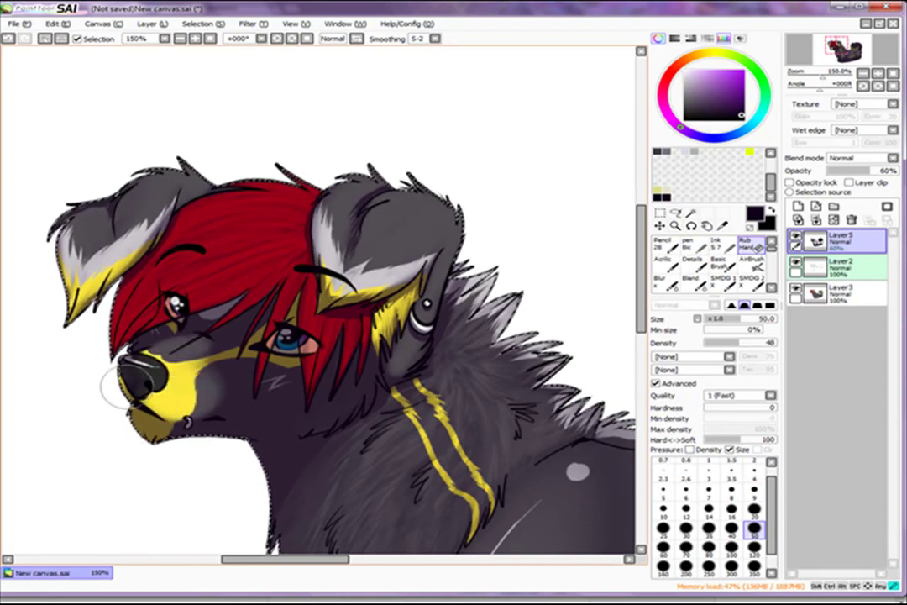
pyautogui.moveTo(210, 409); pyautogui.dragTo(342, 396)
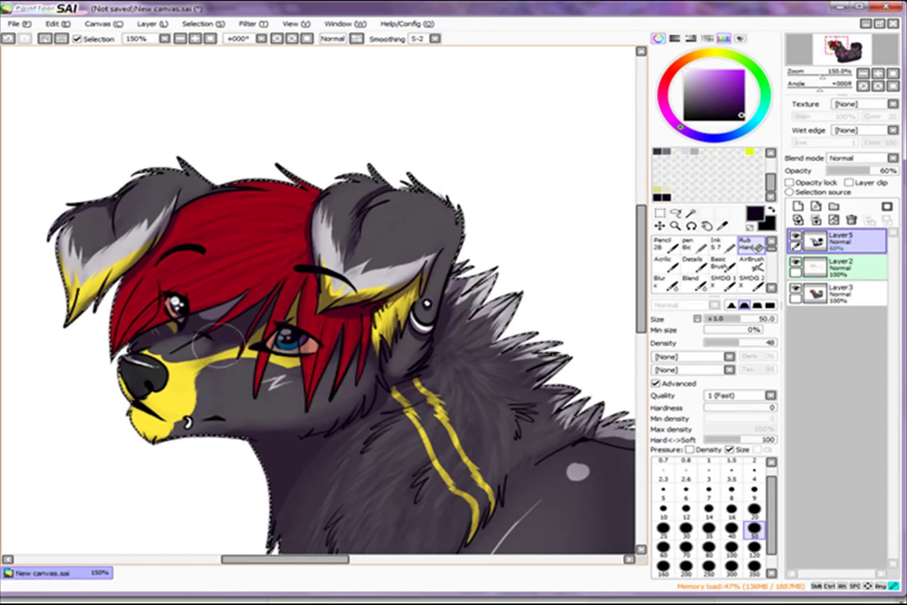
# Soften the cheek and jaw shading with Blur at size 20 and touch up the face shadows with the pen.
pyautogui.click(659, 279)
pyautogui.scroll(3, 301, 423)
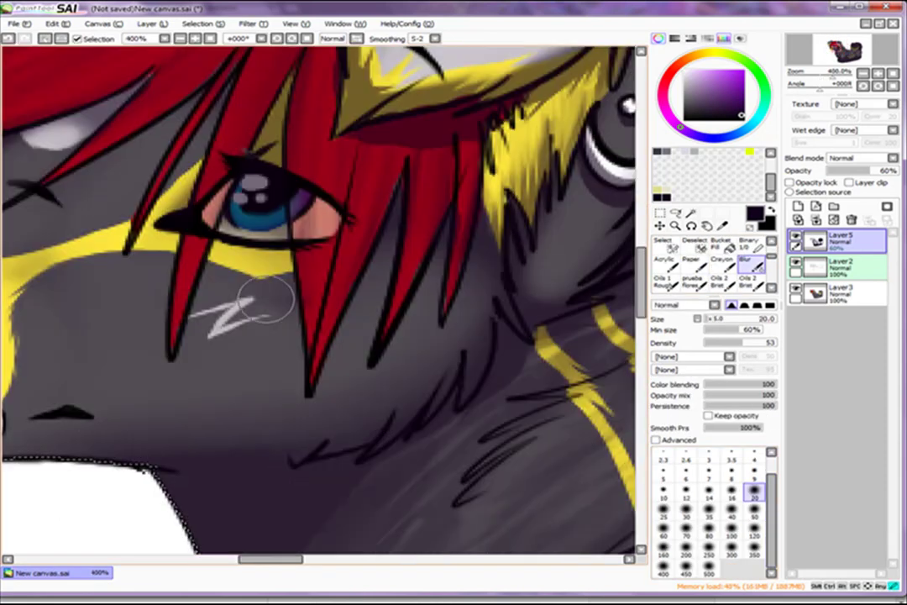
pyautogui.moveTo(278, 293); pyautogui.dragTo(520, 428)
pyautogui.scroll(2, 710, 260)
pyautogui.click(687, 245)
pyautogui.moveTo(50, 395)
pyautogui.mouseDown()
pyautogui.moveTo(76, 420)
pyautogui.moveTo(139, 433)
pyautogui.moveTo(10, 486)
pyautogui.mouseUp()
pyautogui.moveTo(600, 272); pyautogui.dragTo(466, 284)
# Erase shading over the eyes' highlights and blue iris with the size 20 rubber and darken the far eye with the size 50 pen.
pyautogui.click(747, 244)
pyautogui.scroll(2, 294, 370)
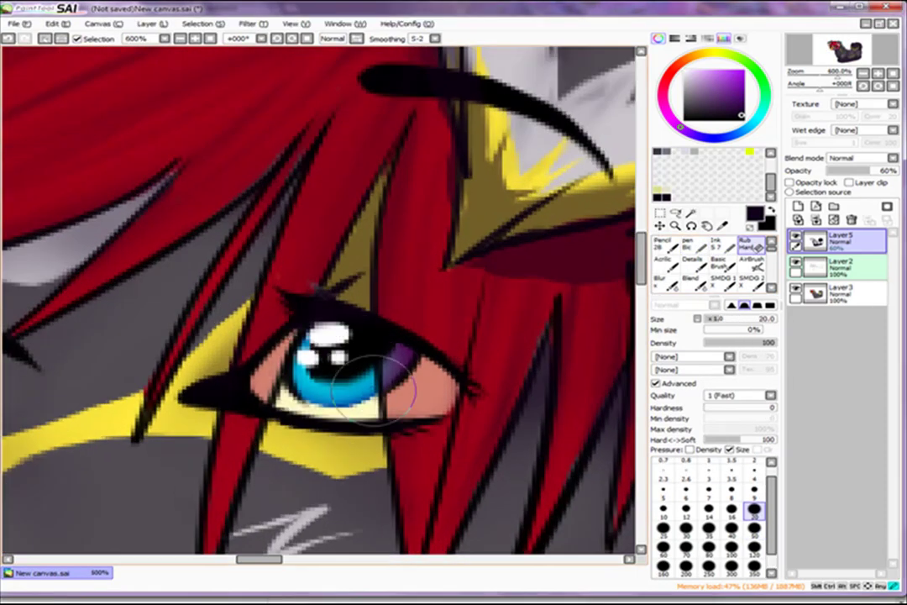
pyautogui.scroll(-2, 298, 366)
pyautogui.click(686, 244)
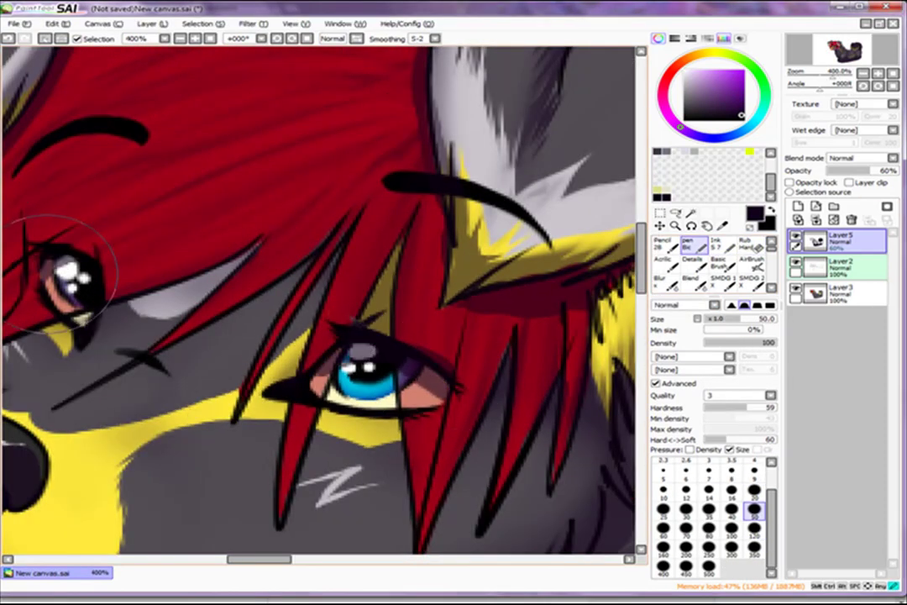
pyautogui.press('e')
pyautogui.press('n')
pyautogui.scroll(-5, 319, 302)
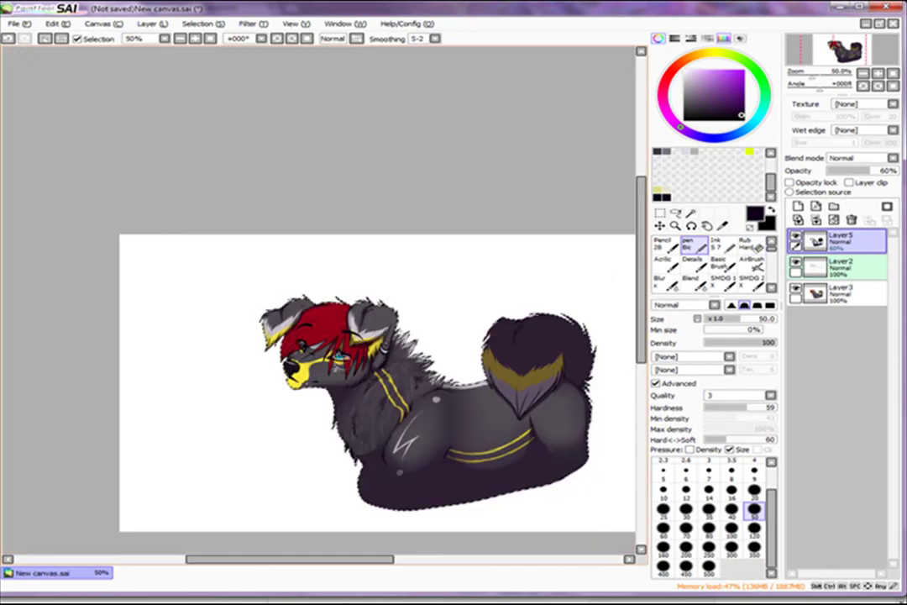
pyautogui.scroll(4, 304, 365)
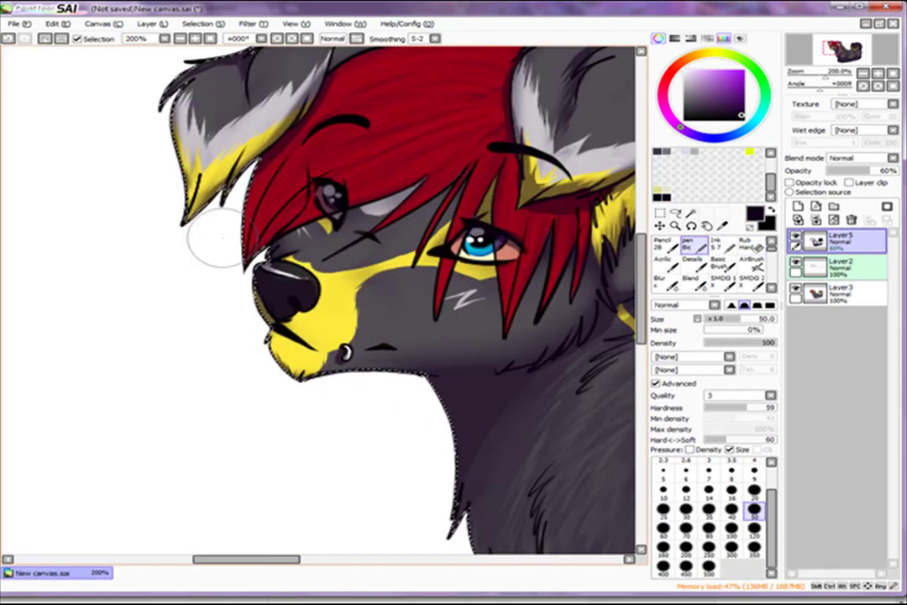
# Erase shading from the tail's fur, yellow band and tip with the size 50 rubber at density 64, and undo the last stroke.
pyautogui.scroll(-4, 356, 299)
pyautogui.scroll(4, 356, 300)
pyautogui.press('e')
pyautogui.moveTo(294, 232)
pyautogui.mouseDown()
pyautogui.moveTo(354, 253)
pyautogui.moveTo(403, 323)
pyautogui.mouseUp()
pyautogui.moveTo(406, 243)
pyautogui.mouseDown()
pyautogui.moveTo(415, 314)
pyautogui.moveTo(312, 267)
pyautogui.mouseUp()
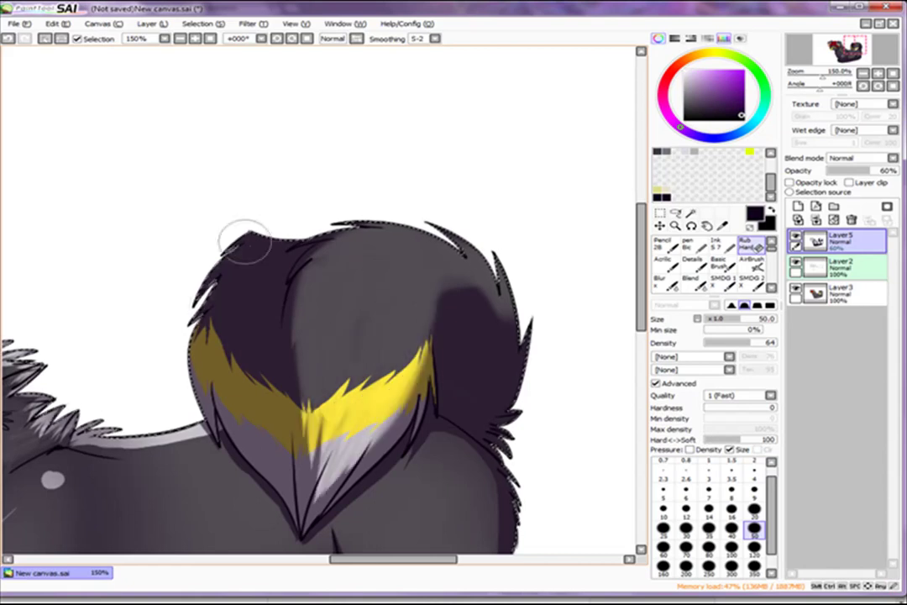
pyautogui.moveTo(234, 288); pyautogui.dragTo(241, 361)
pyautogui.moveTo(315, 252)
pyautogui.mouseDown()
pyautogui.moveTo(344, 334)
pyautogui.moveTo(172, 283)
pyautogui.mouseUp()
pyautogui.click(8, 39)
# Paint a curved shadow over the tail with the size 50 pen at density 100 and blend it with Blur at size 50.
pyautogui.click(693, 243)
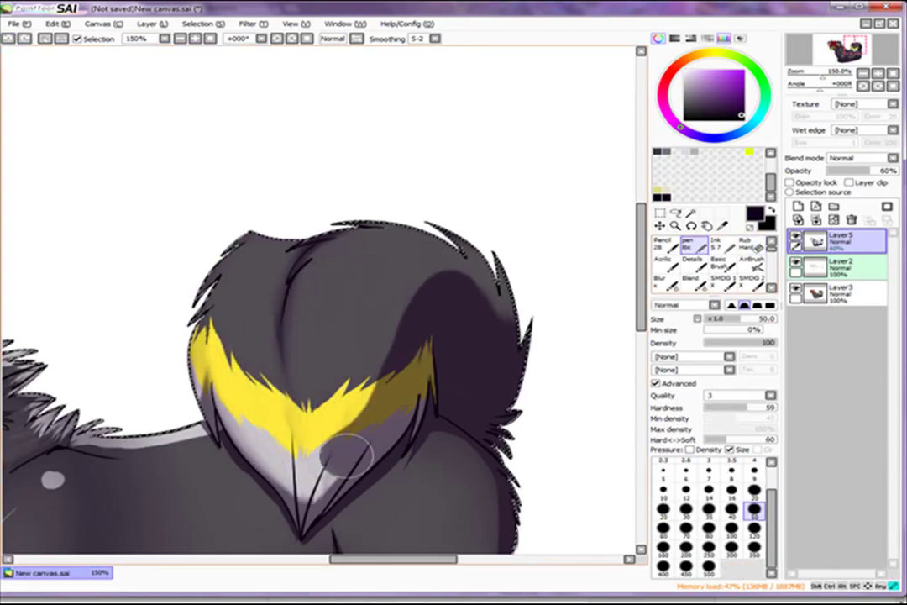
pyautogui.click(746, 263)
pyautogui.moveTo(355, 375); pyautogui.dragTo(250, 367)
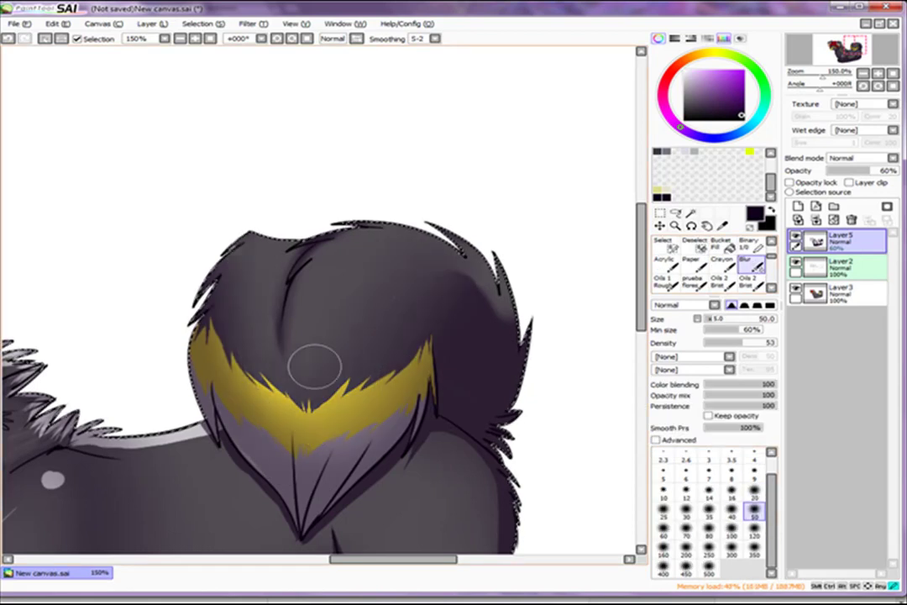
# Lighten the tail's fur, yellow band and pale tip with streaked strokes of the size 50 rubber at density 35.
pyautogui.press('e')
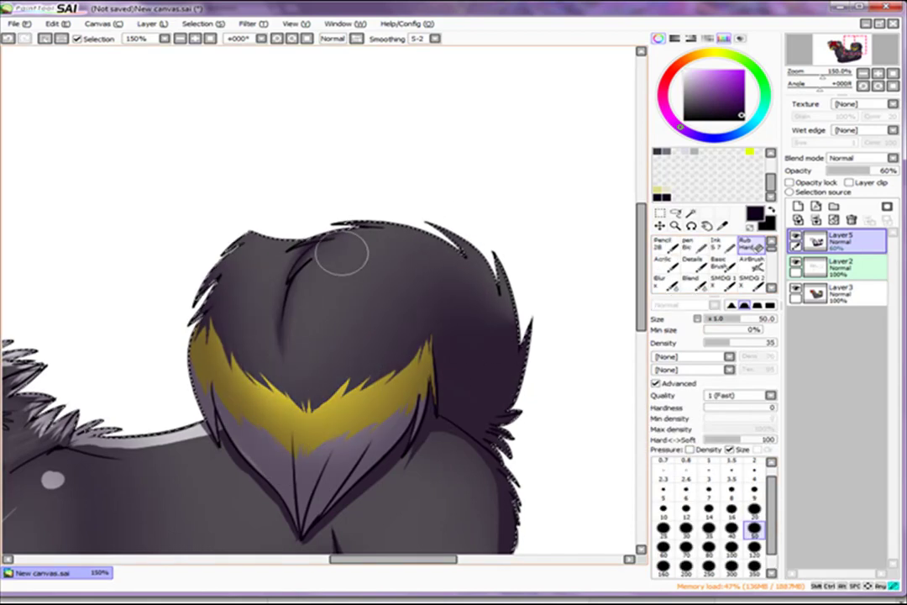
pyautogui.moveTo(327, 336)
pyautogui.mouseDown()
pyautogui.moveTo(413, 319)
pyautogui.moveTo(287, 409)
pyautogui.mouseUp()
pyautogui.moveTo(239, 338)
pyautogui.mouseDown()
pyautogui.moveTo(336, 336)
pyautogui.moveTo(297, 494)
pyautogui.mouseUp()
pyautogui.moveTo(262, 434)
pyautogui.mouseDown()
pyautogui.moveTo(332, 469)
pyautogui.moveTo(311, 448)
pyautogui.moveTo(371, 349)
pyautogui.moveTo(406, 367)
pyautogui.mouseUp()
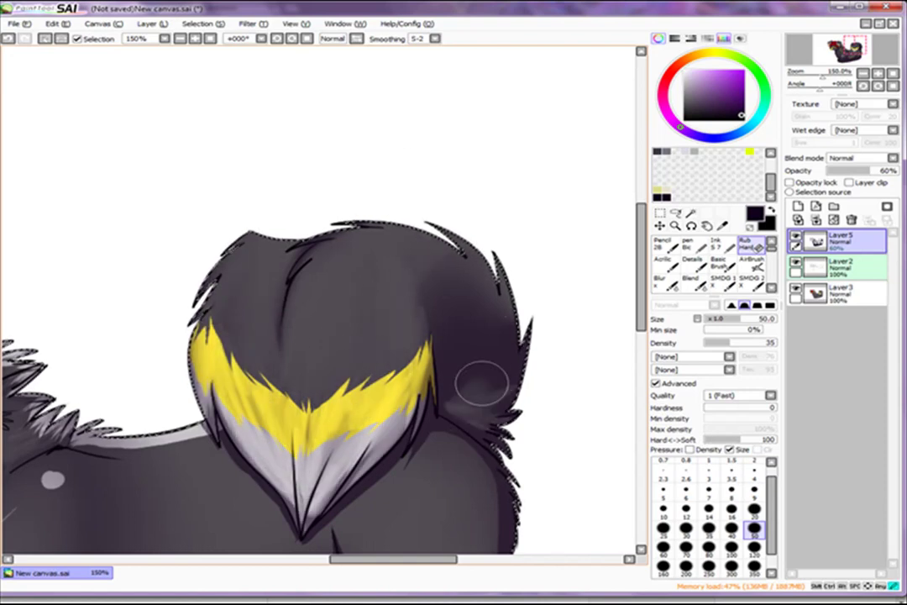
# Add faint fur streaks to the tail's shaded side with the size 50 pen at density 22 and blend them with Blur.
pyautogui.click(693, 243)
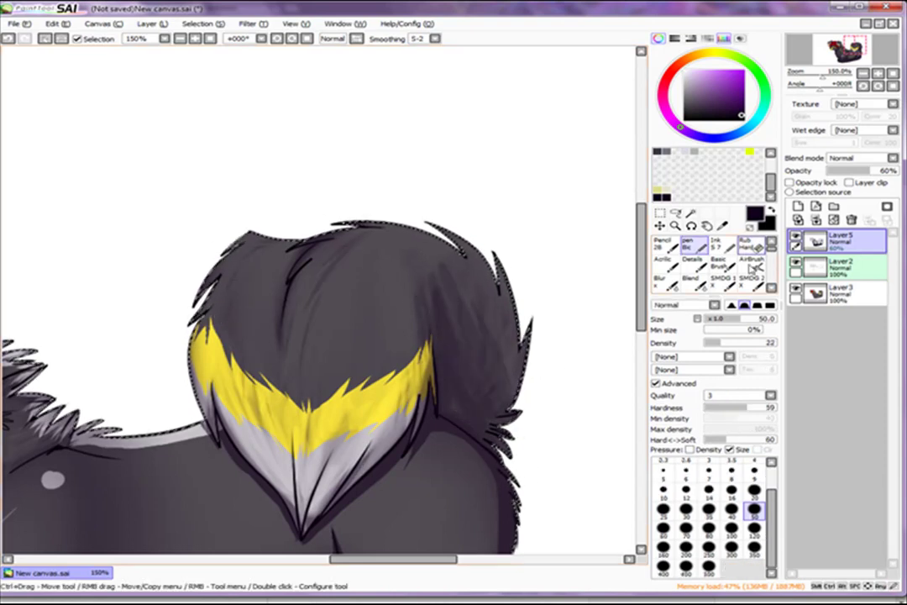
pyautogui.press('b')
pyautogui.scroll(-2, 407, 250)
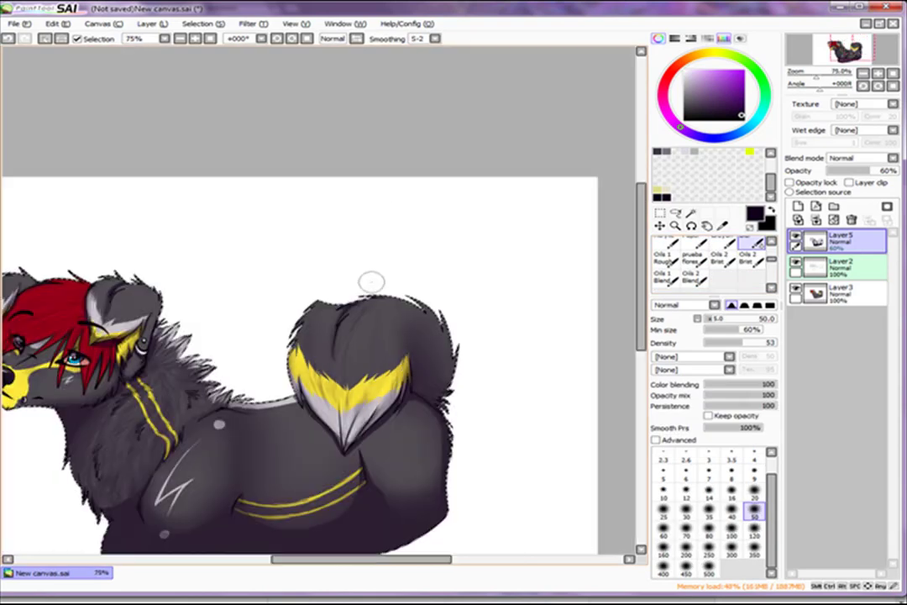
# Shade the near ear with soft pen streaks, blend them with Blur at size 50 and lighten them with the rubber at density 35.
pyautogui.scroll(3, 370, 278)
pyautogui.press('n')
pyautogui.scroll(-1, 193, 285)
pyautogui.press('b')
pyautogui.scroll(1, 210, 277)
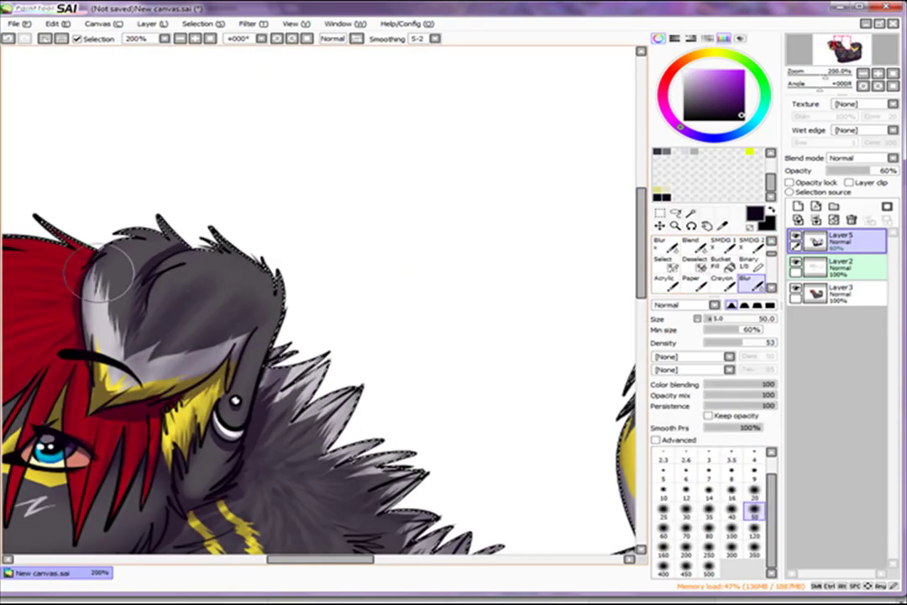
pyautogui.press('e')
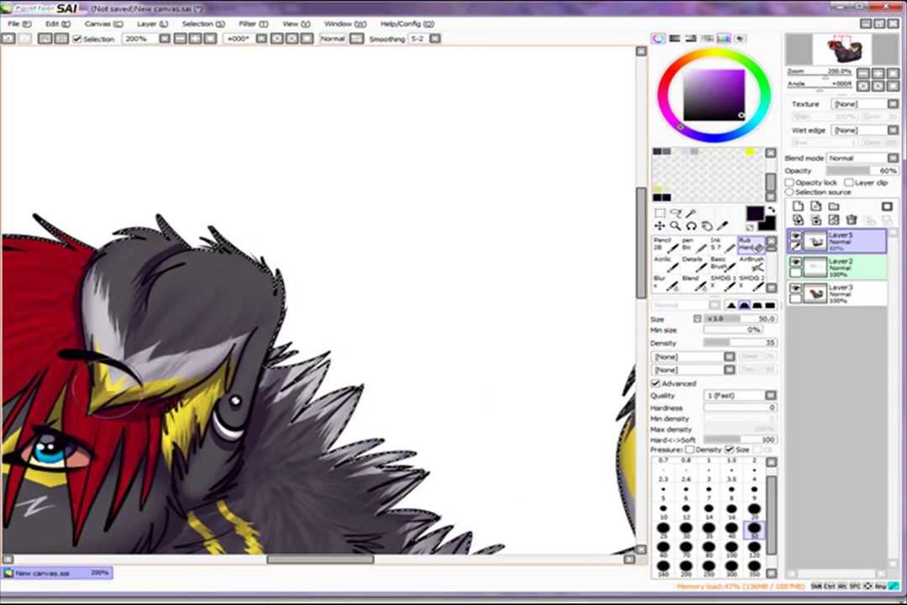
# Duplicate Layer2 to the top of the stack, try merging Layer5 down into Layer2 and undo the merge.
pyautogui.scroll(-1, 229, 308)
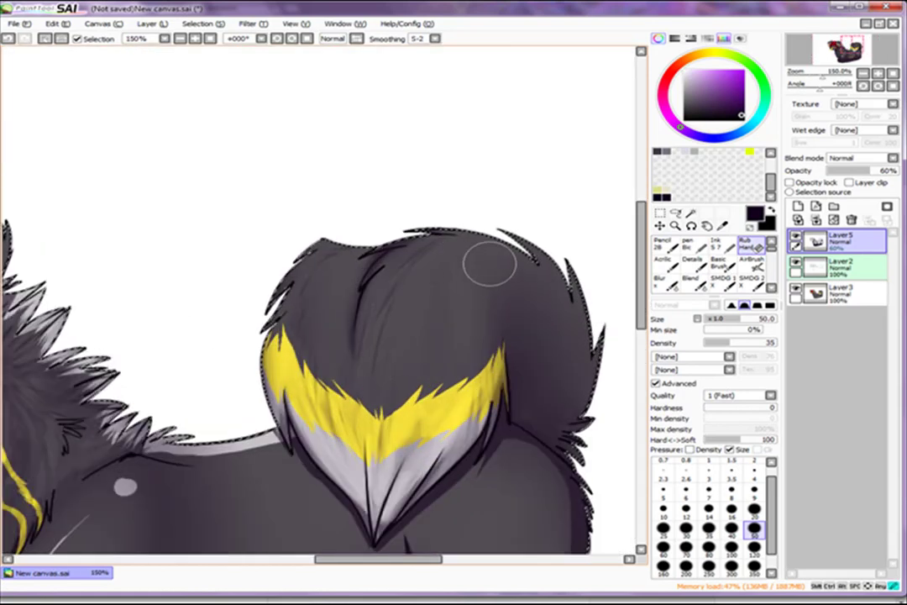
pyautogui.scroll(-2, 211, 300)
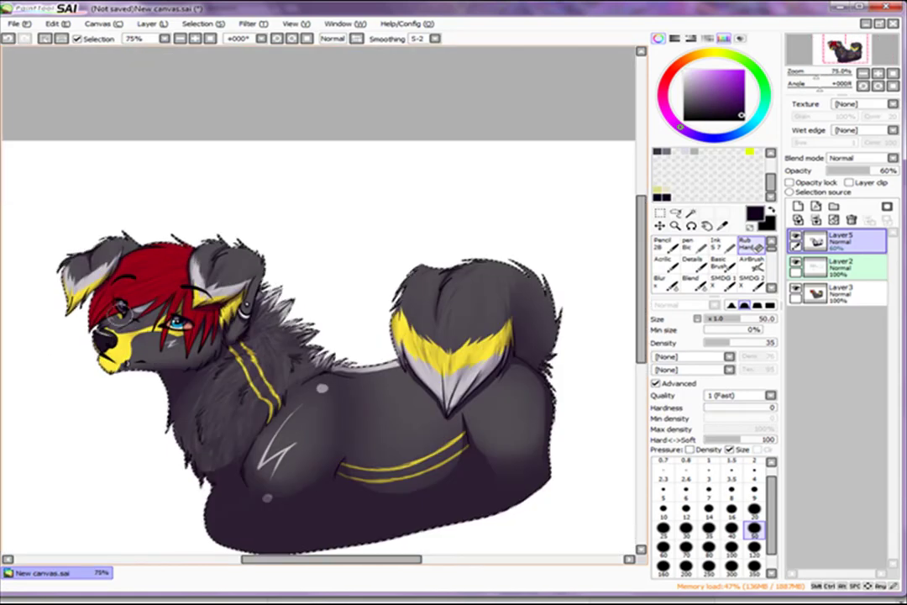
pyautogui.hotkey('ctrl', 'e')
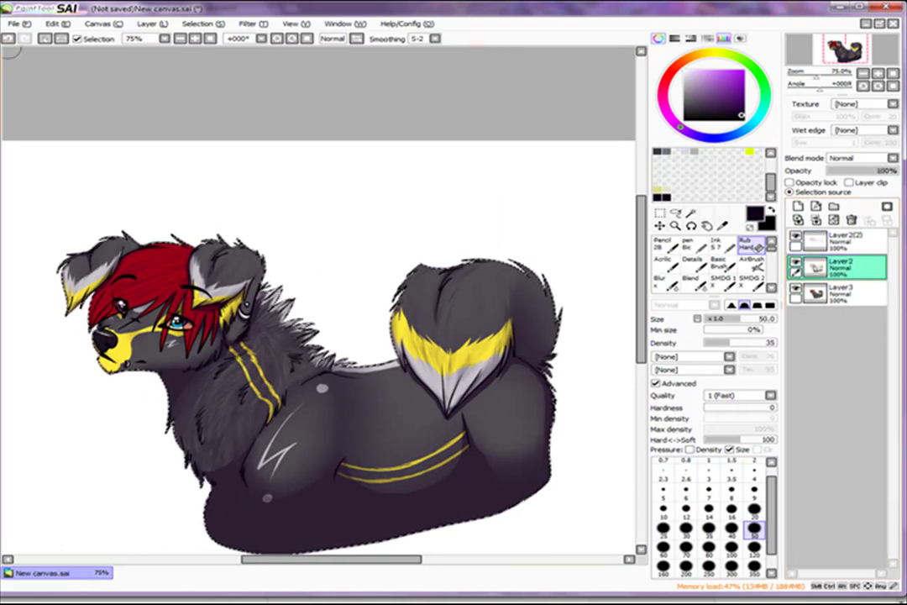
pyautogui.hotkey('ctrl', 'z')
# Blend the muzzle shading with Blur at size 20, lighten the nose with the rubber and refine it with the size 9 pen at density 22.
pyautogui.scroll(5, 130, 355)
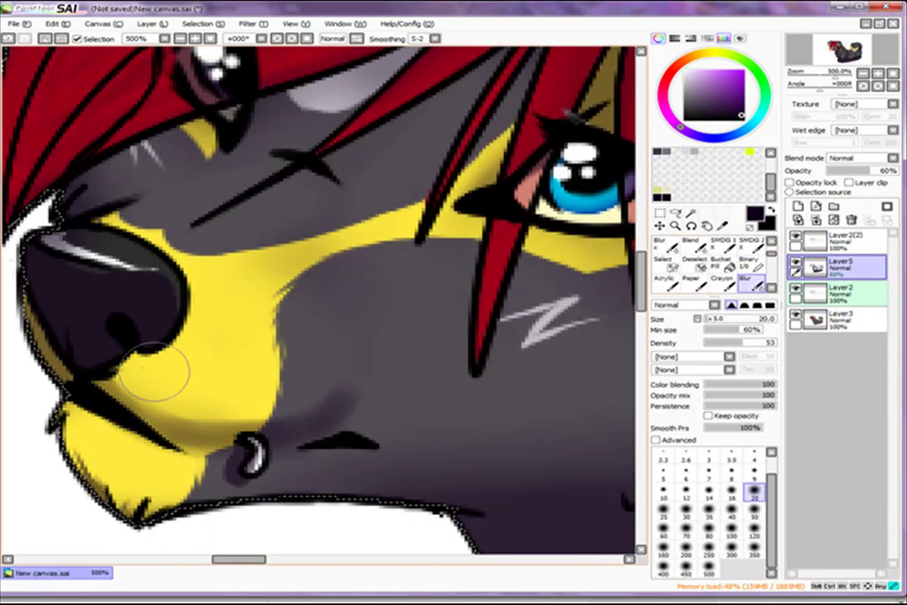
pyautogui.press('e')
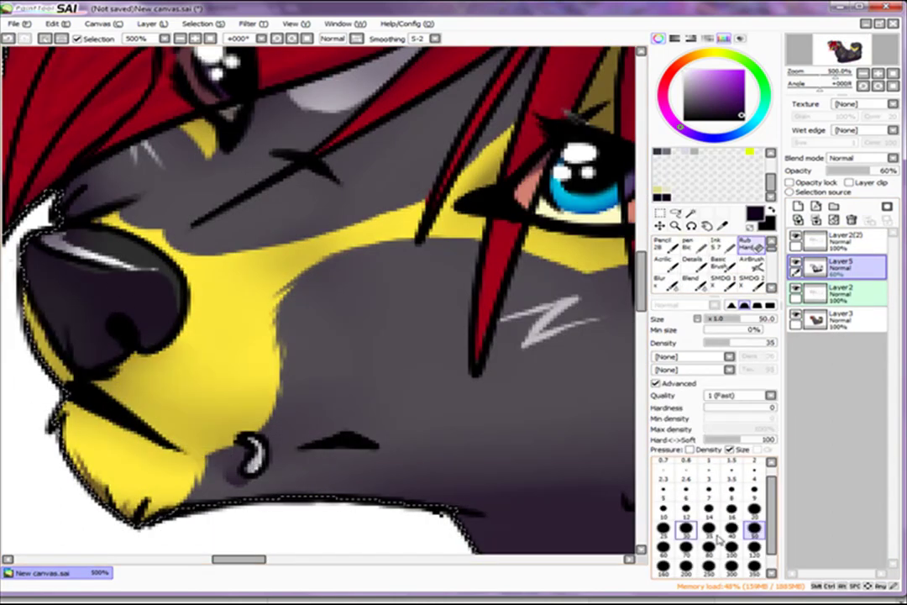
pyautogui.scroll(-1, 122, 235)
pyautogui.press('n')
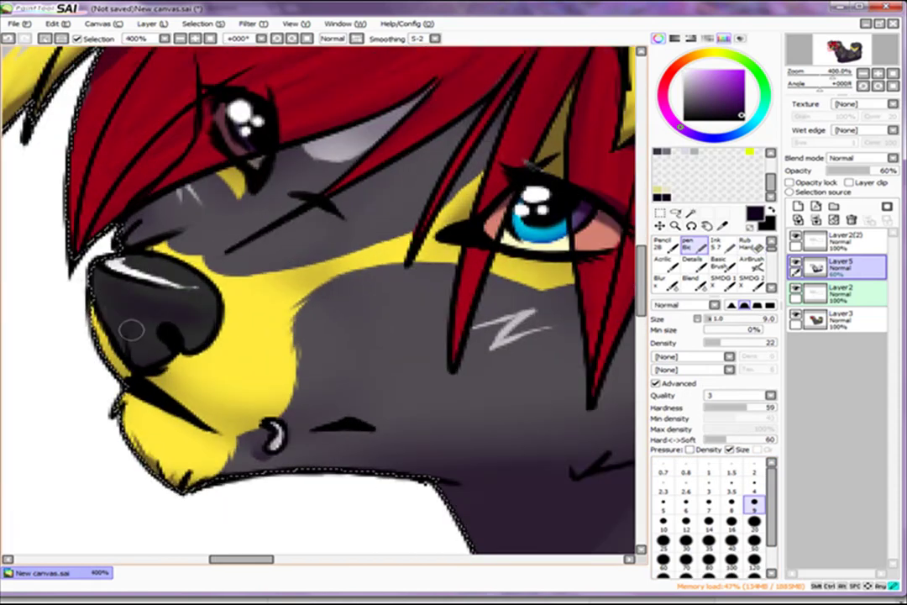
# Merge Layer5 and Layer2 down into Layer3 and clear the selection.
pyautogui.scroll(-8, 272, 404)
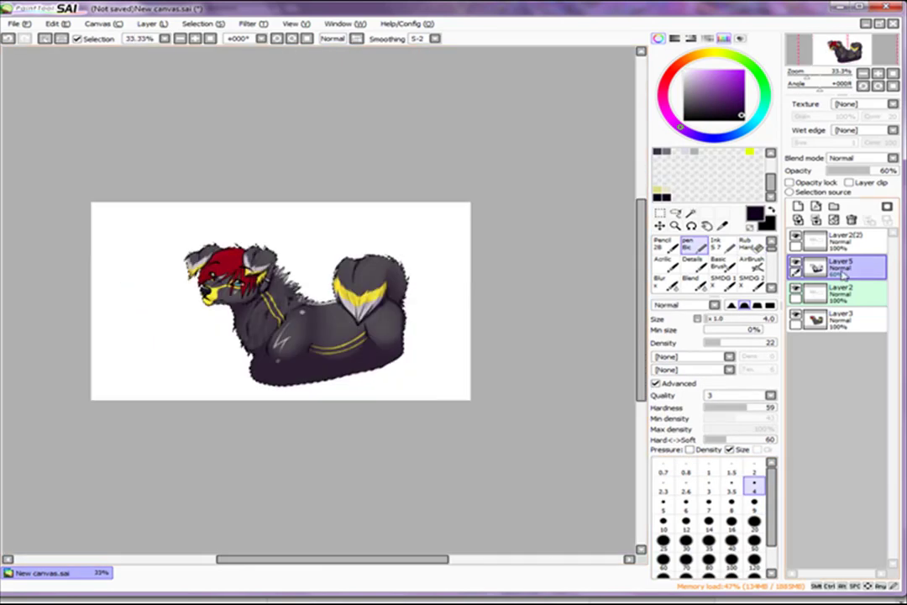
pyautogui.click(799, 217)
pyautogui.click(799, 216)
# Duplicate Layer3 and set the copy to Screen blend mode at 82% opacity.
pyautogui.click(659, 225)
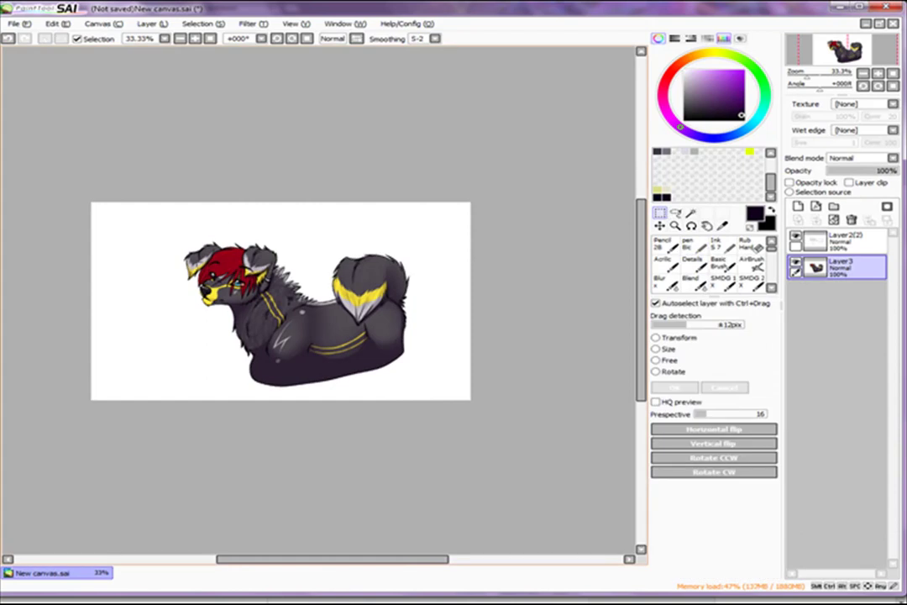
pyautogui.scroll(1, 226, 249)
pyautogui.hotkey('ctrl', 'j')
pyautogui.scroll(-2, 860, 157)
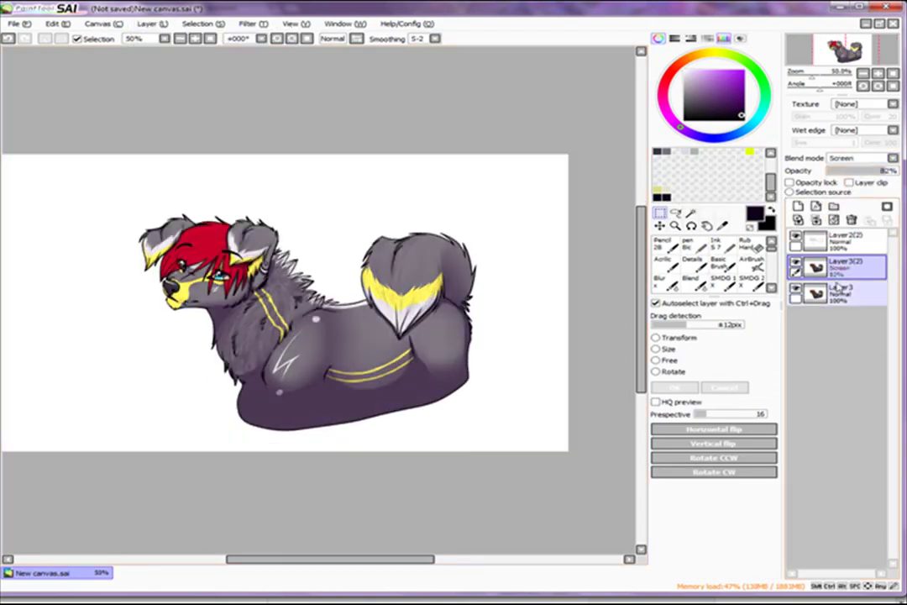
# Add a new layer above the Screen copy, choose a vivid purple for the pen and merge the Screen copy into Layer3.
pyautogui.click(798, 205)
pyautogui.click(690, 245)
pyautogui.scroll(1, 336, 294)
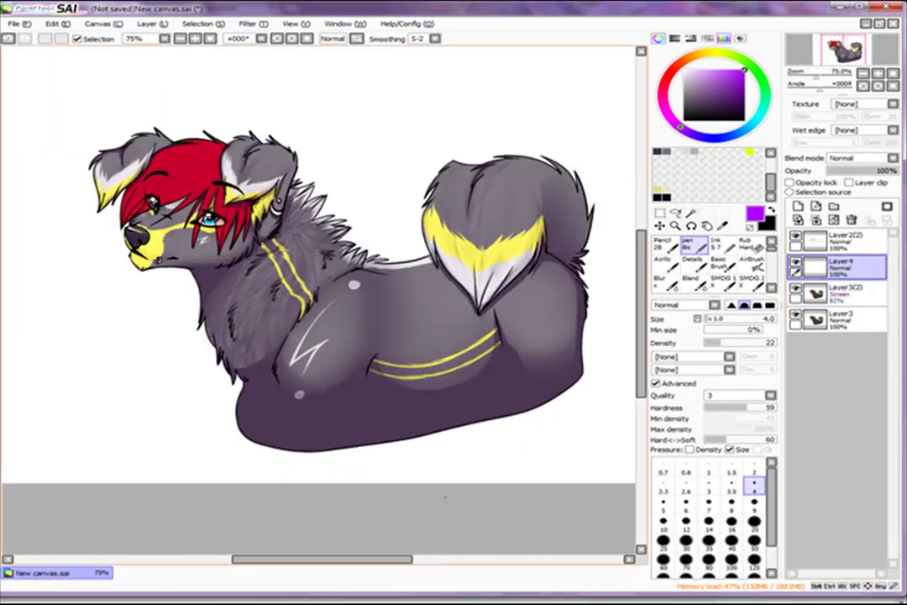
pyautogui.click(846, 300)
pyautogui.hotkey('ctrl', 'e')
# Erase along the dog's lower body on Layer3 with the rubber at density 35, using sizes 50, 120 and 250.
pyautogui.click(749, 244)
pyautogui.scroll(2, 425, 470)
pyautogui.click(839, 239)
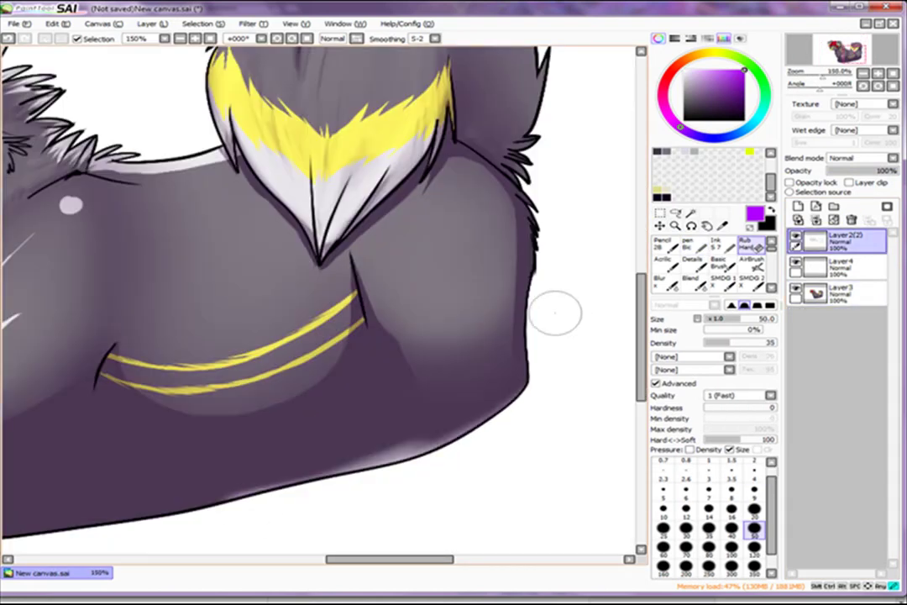
pyautogui.scroll(-2, 409, 428)
pyautogui.click(840, 291)
pyautogui.click(753, 546)
pyautogui.moveTo(387, 412); pyautogui.dragTo(168, 394)
pyautogui.scroll(-1, 710, 521)
pyautogui.click(708, 569)
pyautogui.moveTo(283, 506); pyautogui.dragTo(173, 435)
pyautogui.scroll(-1, 172, 435)
# Move Layer3 above Layer4 in the layer stack and activate the bottom layer with the pen.
pyautogui.moveTo(839, 292); pyautogui.dragTo(839, 262)
pyautogui.click(840, 292)
pyautogui.click(685, 243)
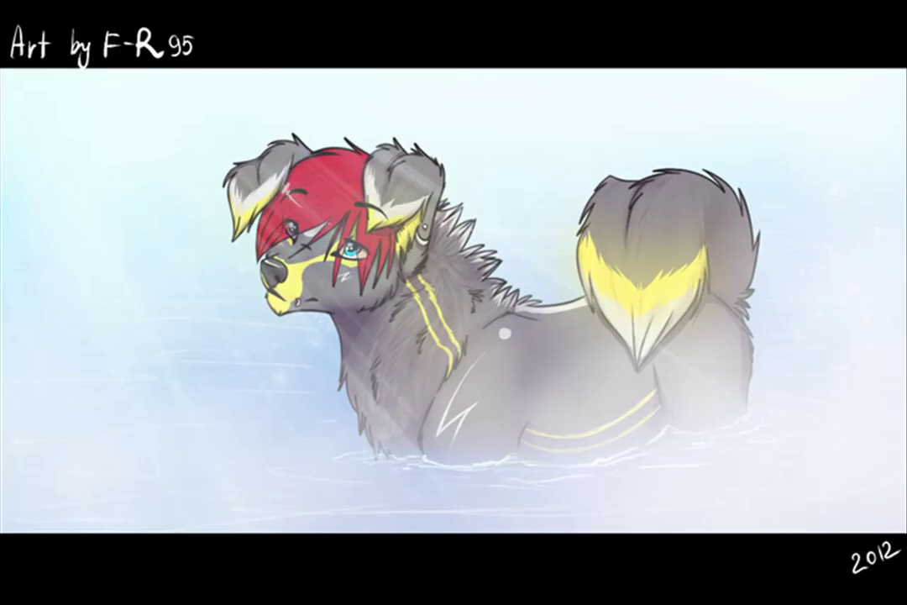